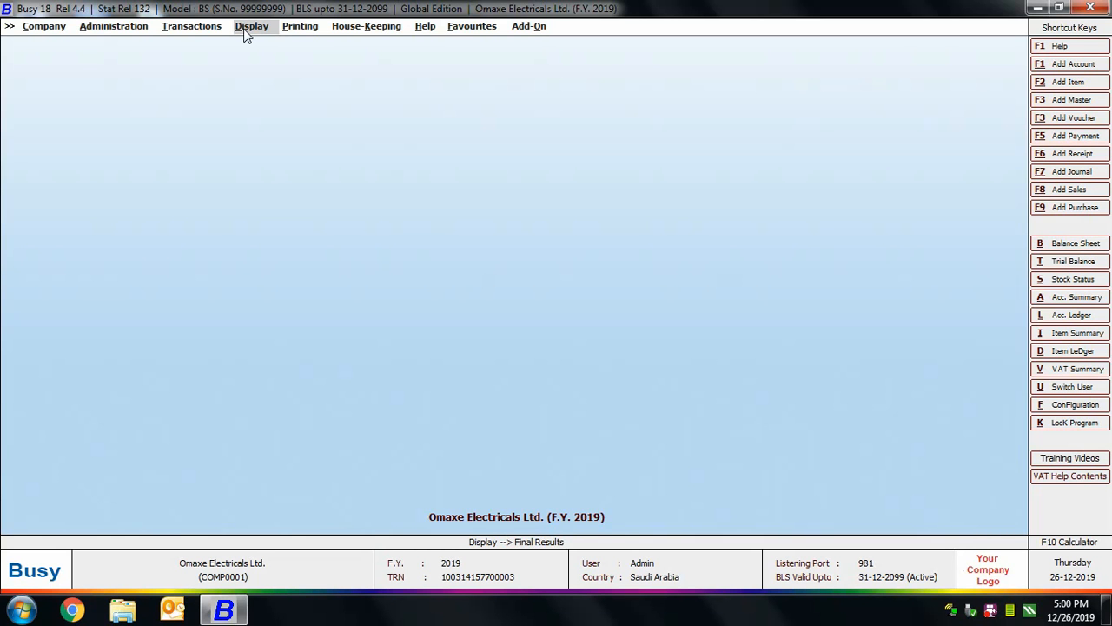
# Step: Open the horizontal standard Balance Sheet report from Final Results and select all voucher series groups
pyautogui.click(249, 33)
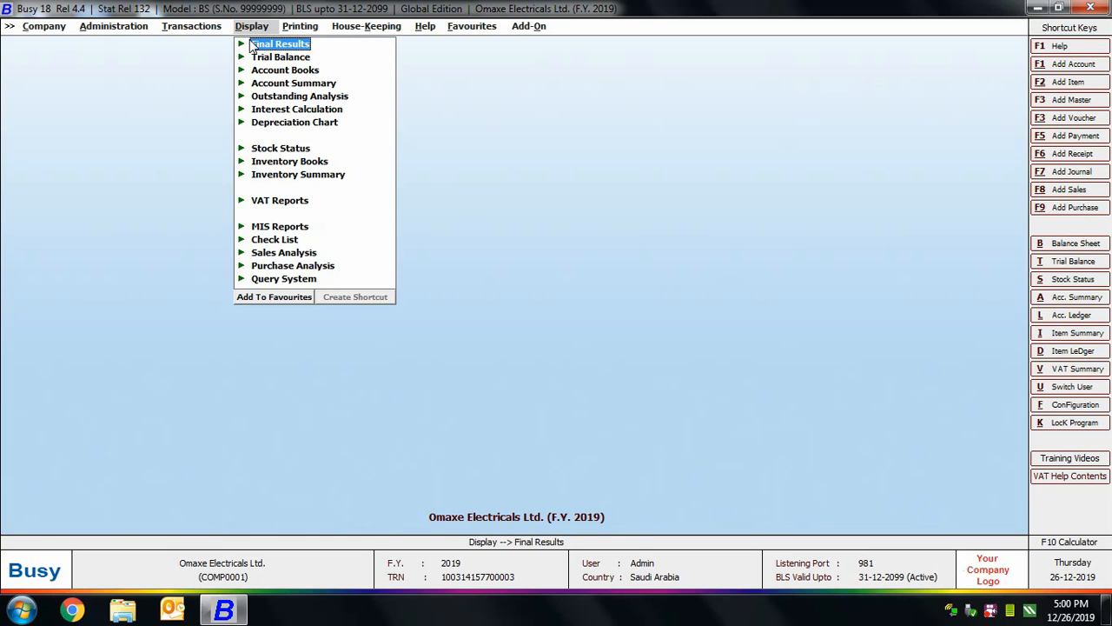
pyautogui.click(251, 43)
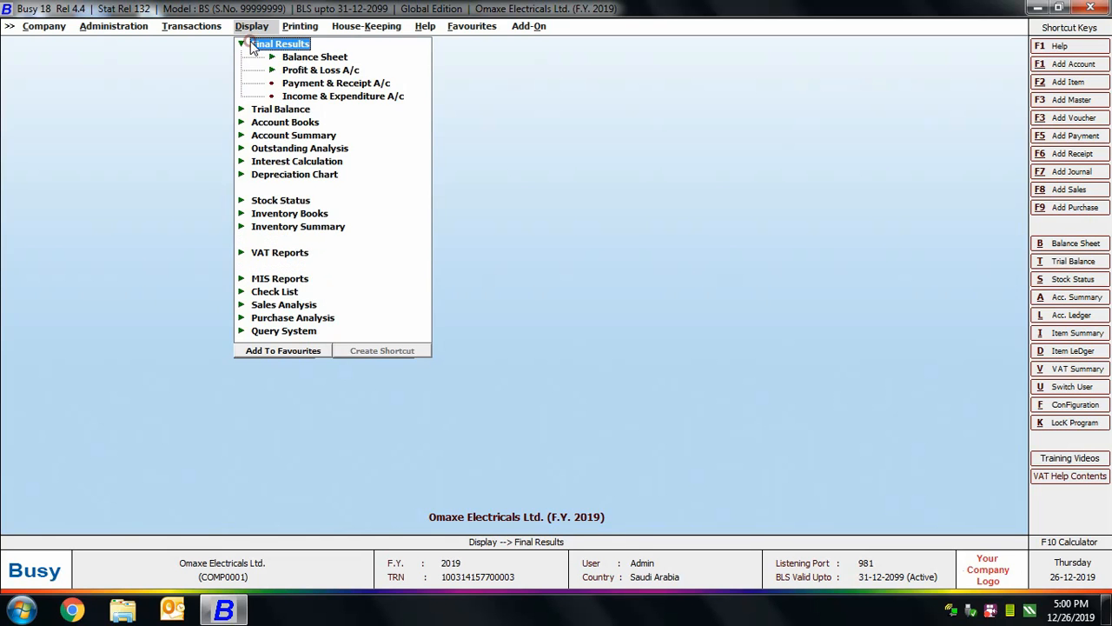
pyautogui.click(323, 58)
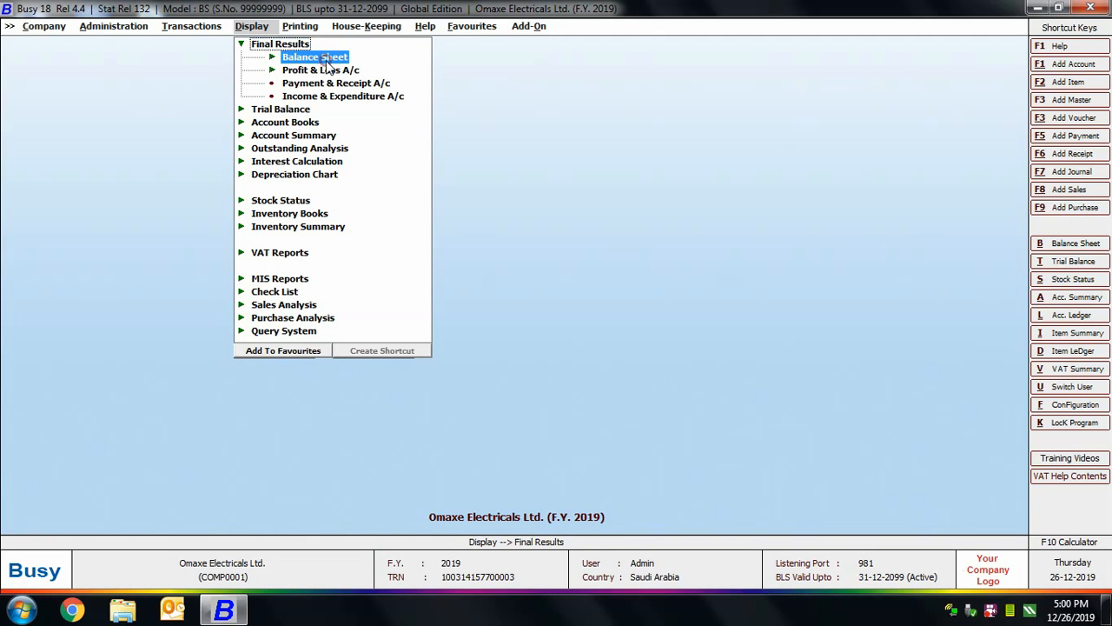
pyautogui.click(323, 58)
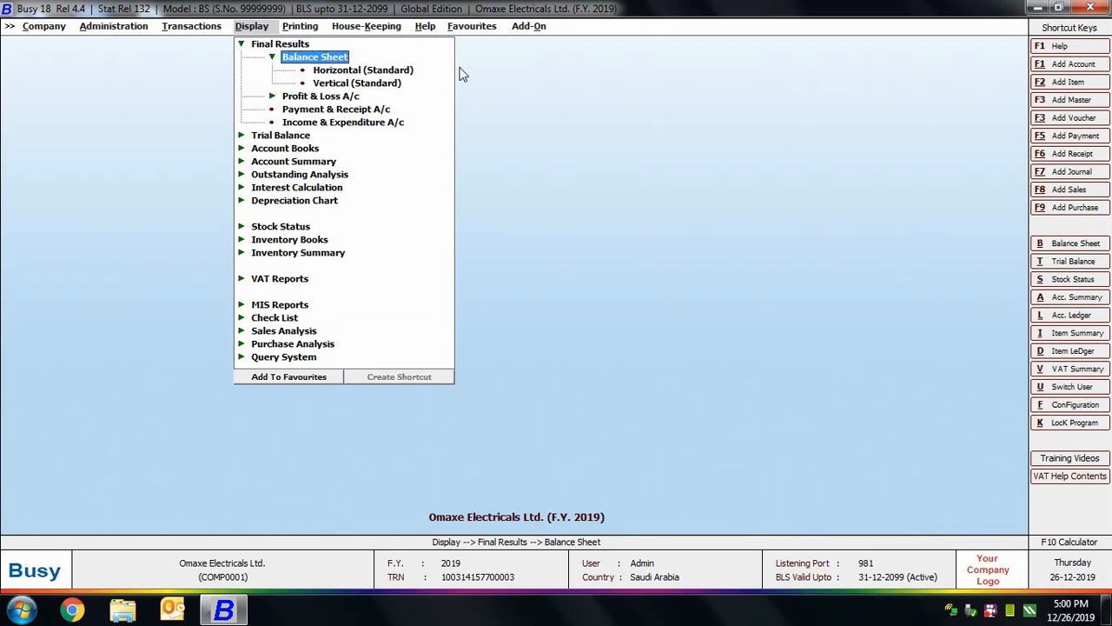
pyautogui.doubleClick(389, 73)
pyautogui.press('Return')
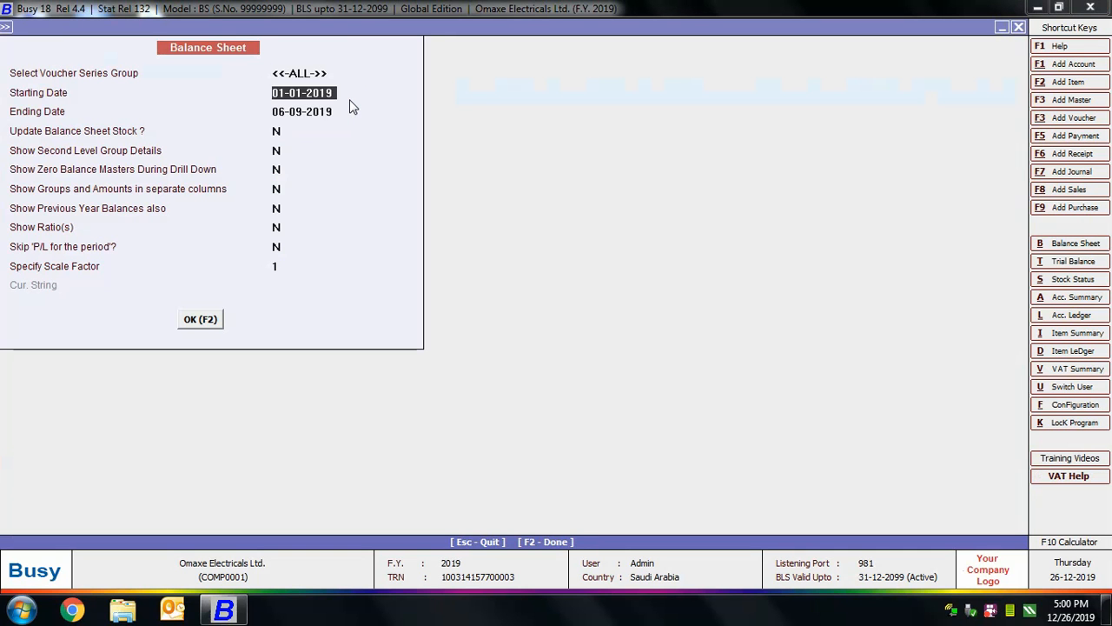
# Step: Generate the balance sheet for 01-01-2019 to 06-09-2019 with all optional details set to N and scale factor 1, and close it after viewing
pyautogui.press('Return')
pyautogui.press('Return')
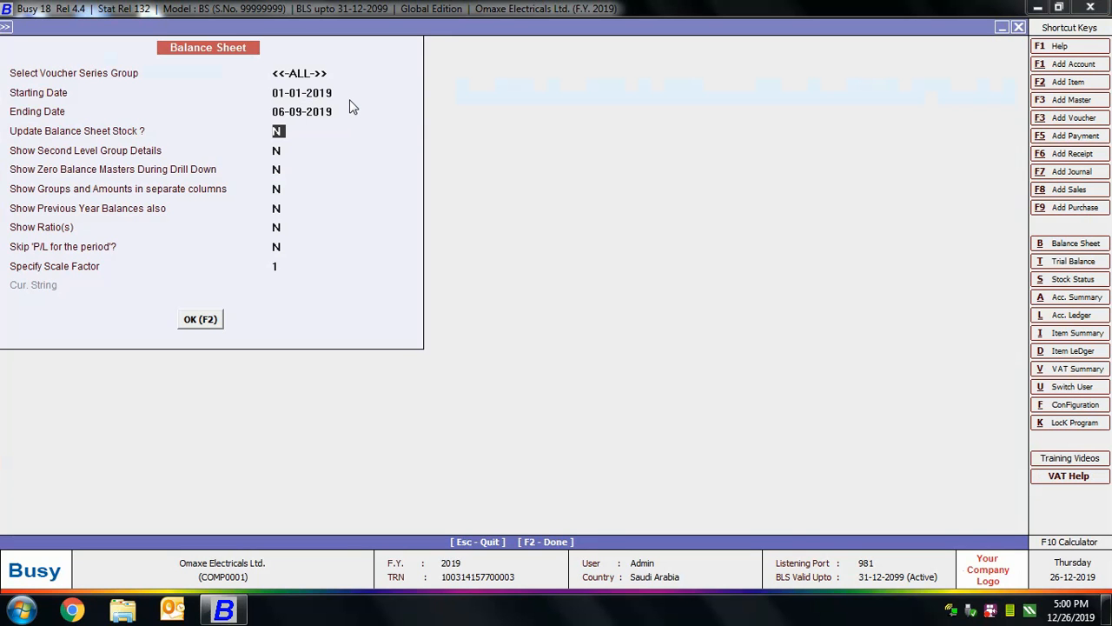
pyautogui.press('Return')
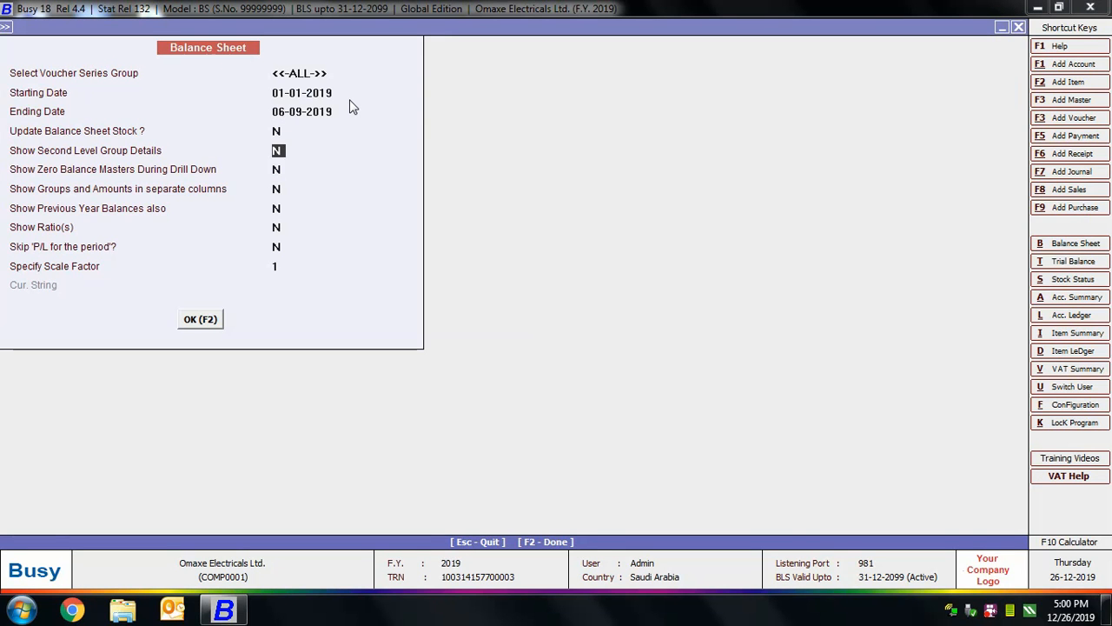
pyautogui.press('Return')
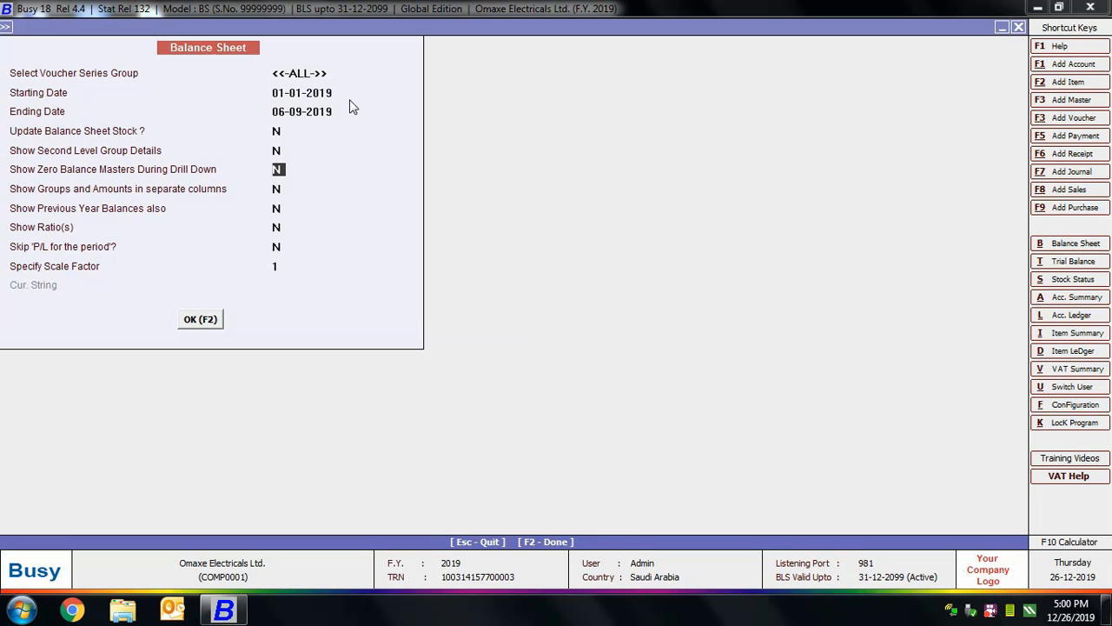
pyautogui.press('Return')
pyautogui.press('Return')
pyautogui.press('Return')
pyautogui.press('Return')
pyautogui.press('Return')
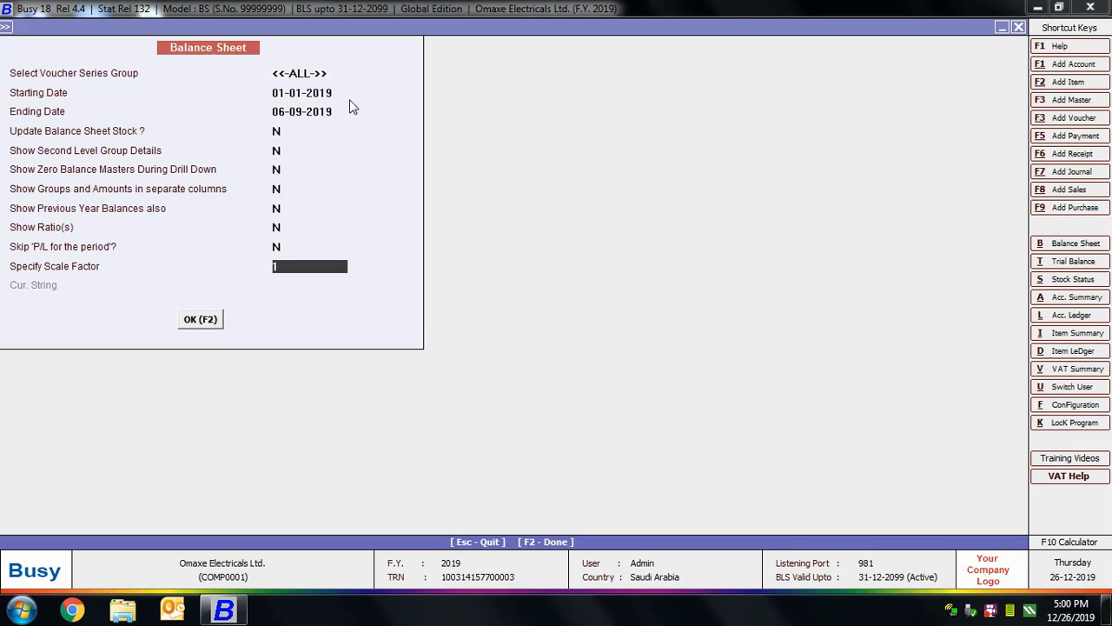
pyautogui.press('Return')
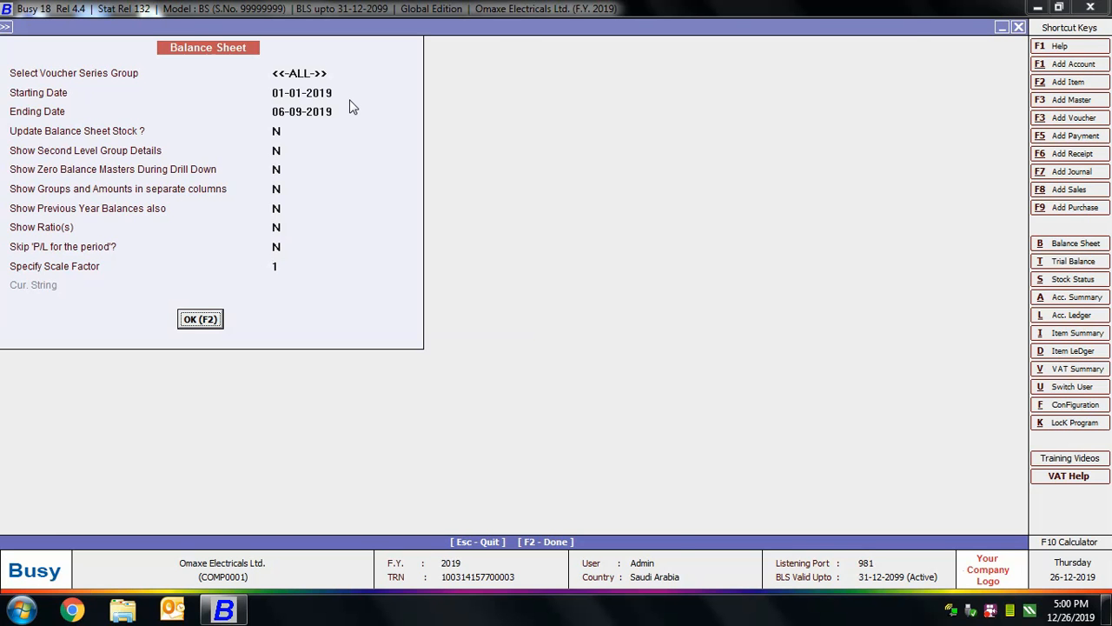
pyautogui.press('Return')
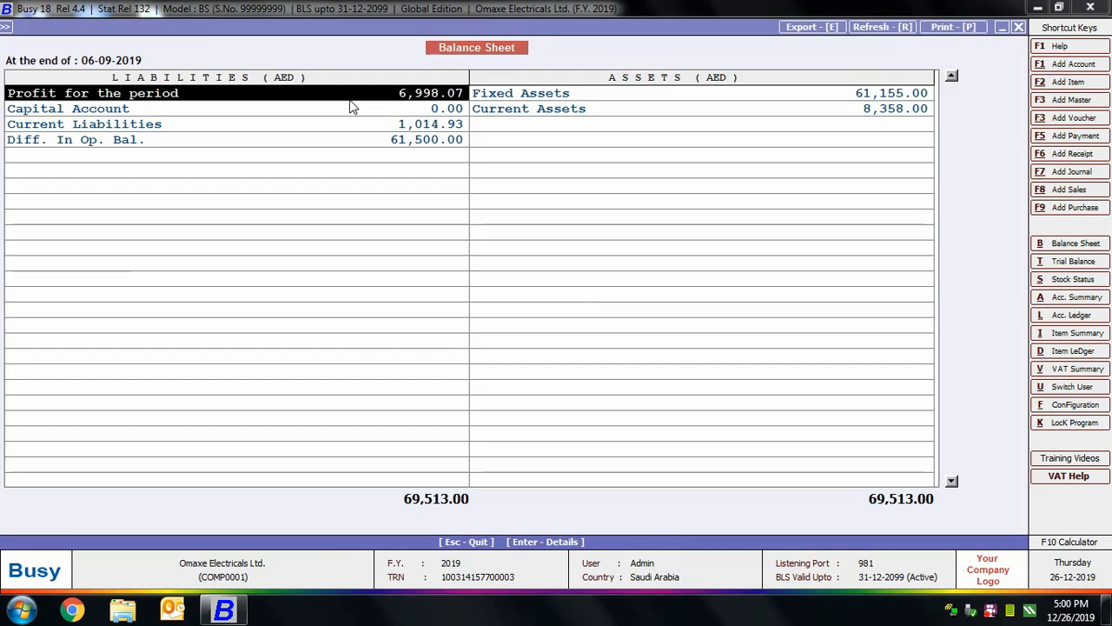
pyautogui.press('Escape')
pyautogui.press('Escape')
pyautogui.press('Escape')
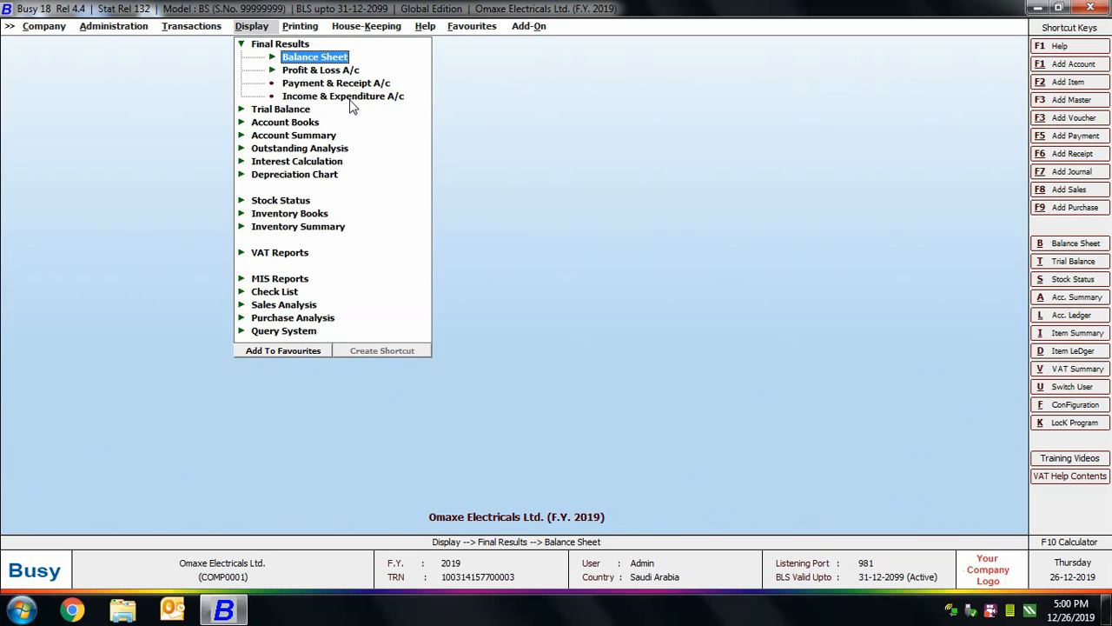
# Step: Open the horizontal standard Profit & Loss A/c report for all voucher series groups
pyautogui.click(306, 69)
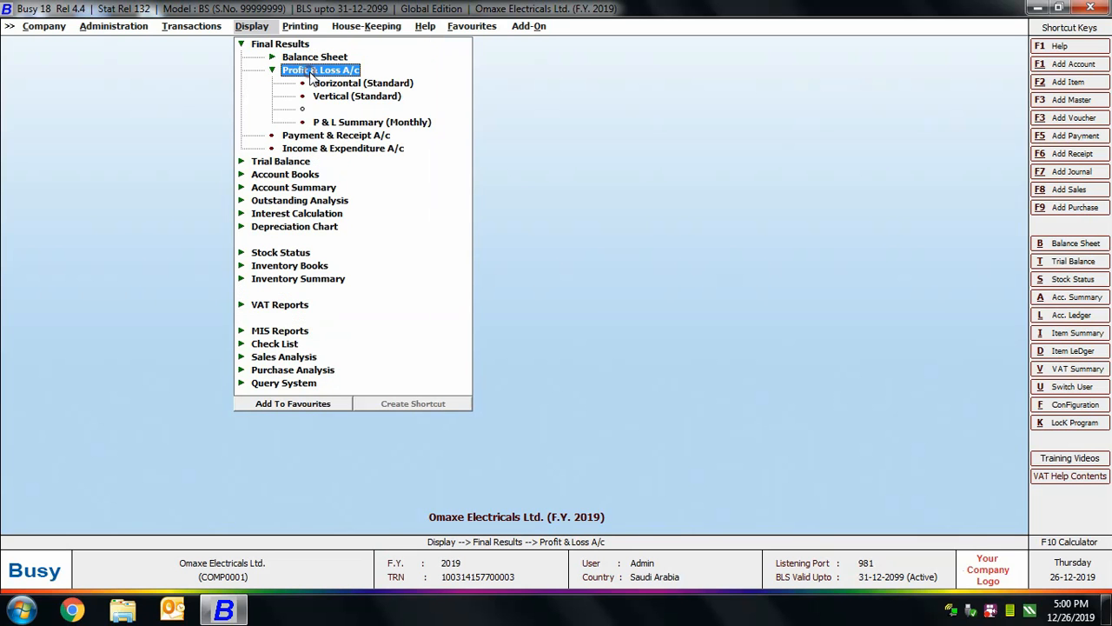
pyautogui.doubleClick(352, 86)
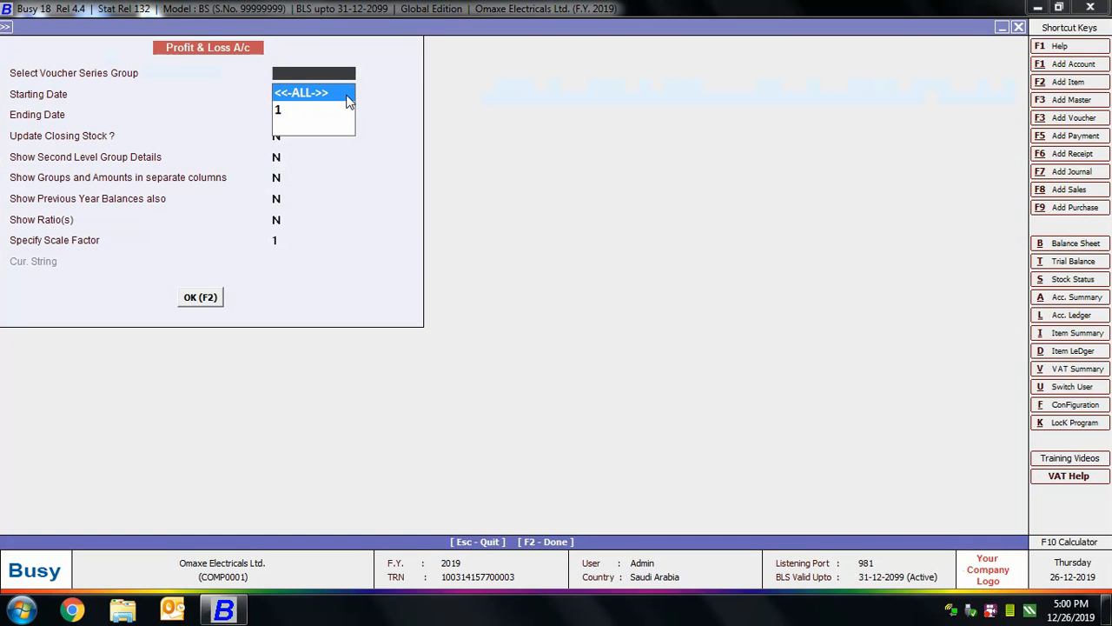
pyautogui.click(347, 98)
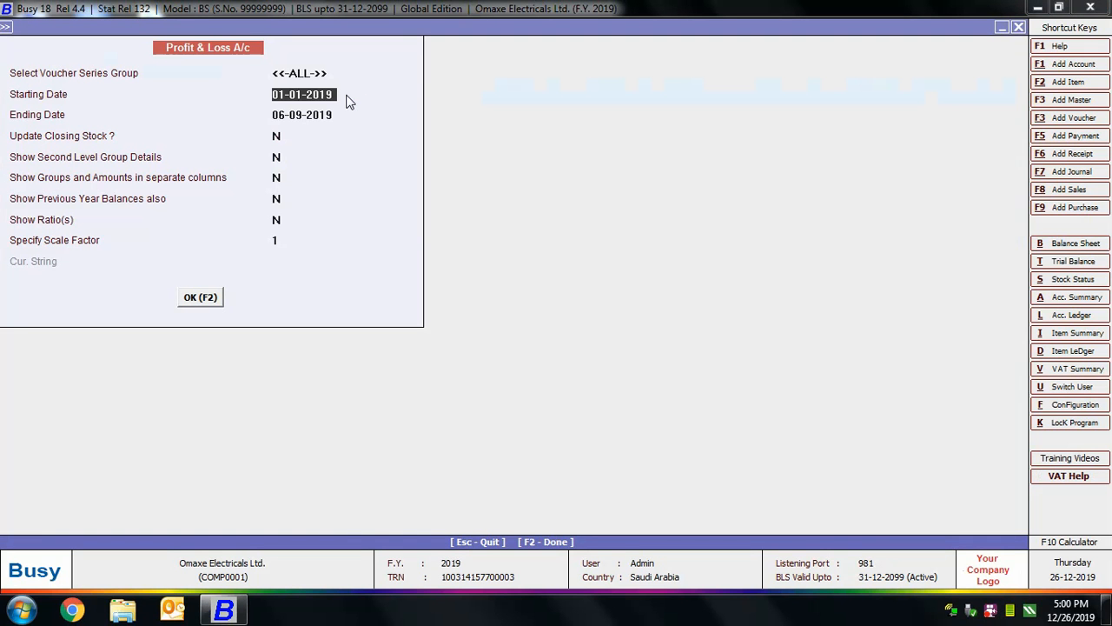
# Step: Generate the profit and loss account for 01-01-2019 to 06-09-2019 with all optional details set to N, and close it after viewing
pyautogui.press('Return')
pyautogui.press('Return')
pyautogui.press('Return')
pyautogui.press('Return')
pyautogui.press('Return')
pyautogui.press('Return')
pyautogui.press('Return')
pyautogui.press('Return')
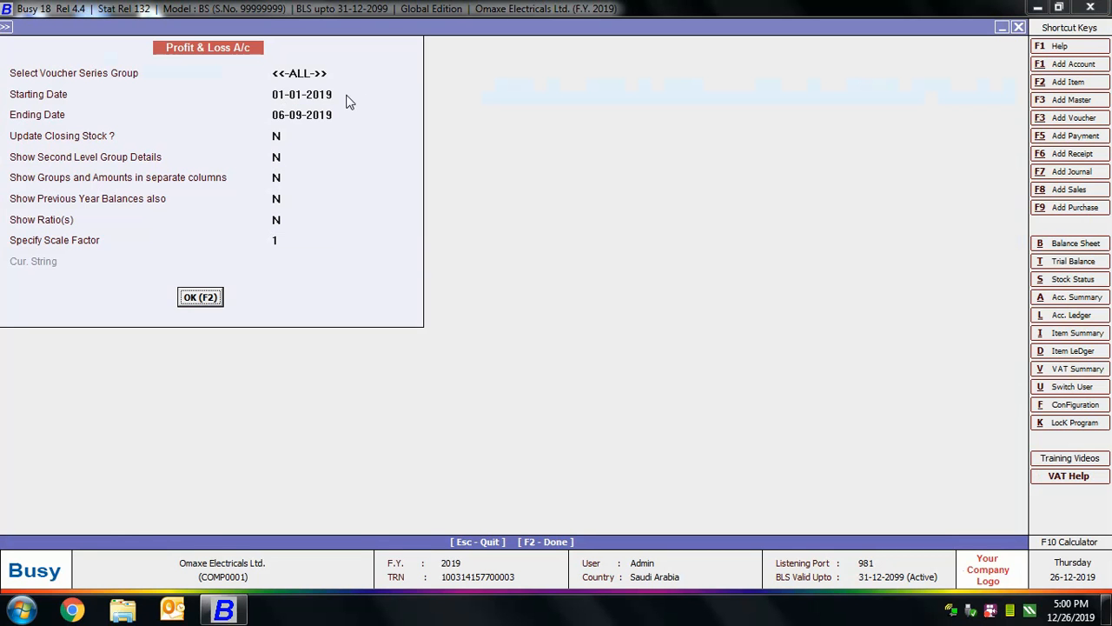
pyautogui.press('Return')
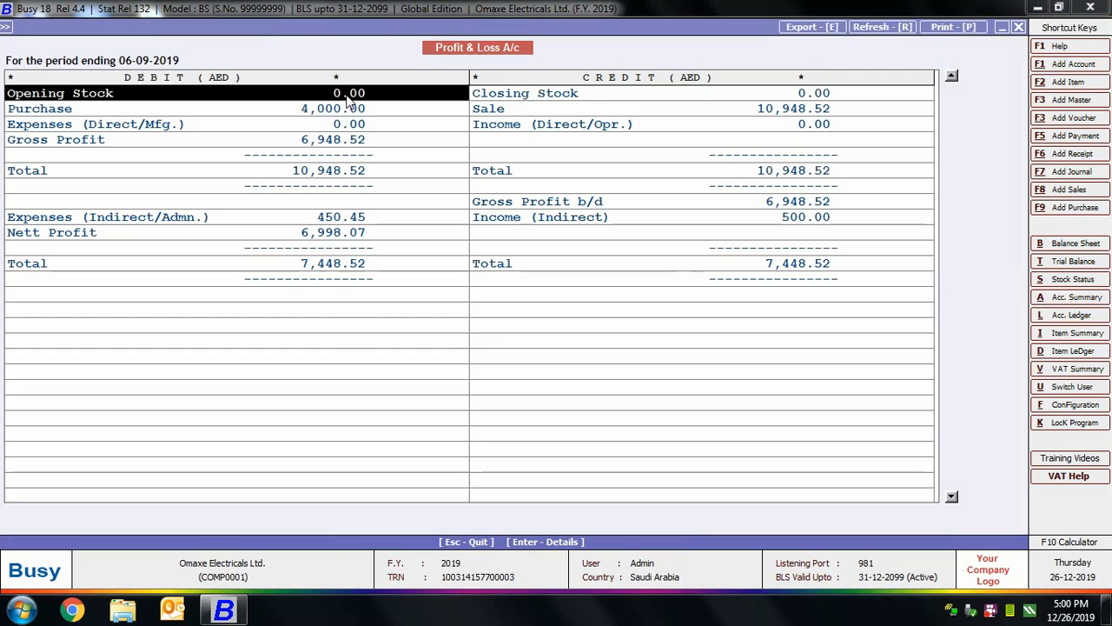
pyautogui.press('Escape')
pyautogui.press('Escape')
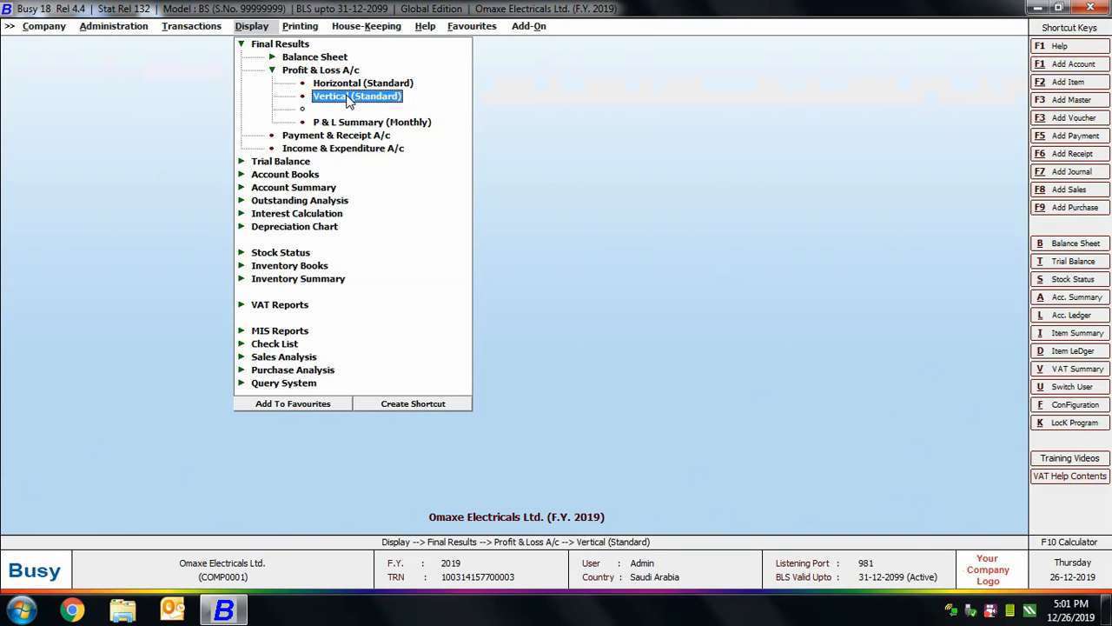
# Step: View the monthly P & L Summary for all voucher series groups without detail, and leave the Final Results reports
pyautogui.press('Down')
pyautogui.press('Return')
pyautogui.press('Return')
pyautogui.press('Return')
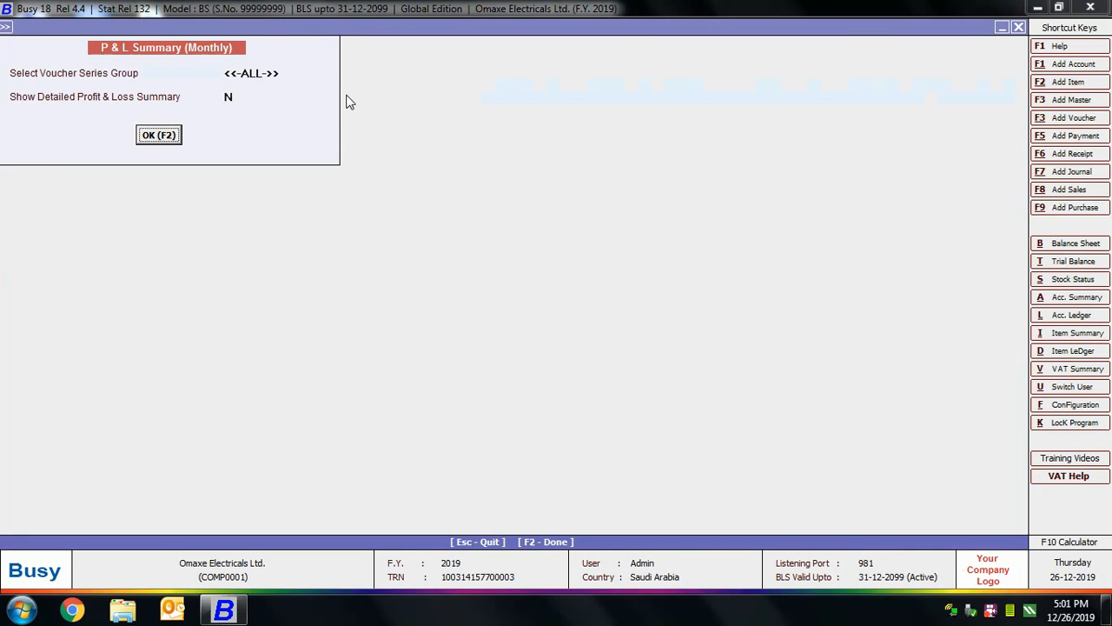
pyautogui.press('Return')
pyautogui.press('Escape')
pyautogui.press('Escape')
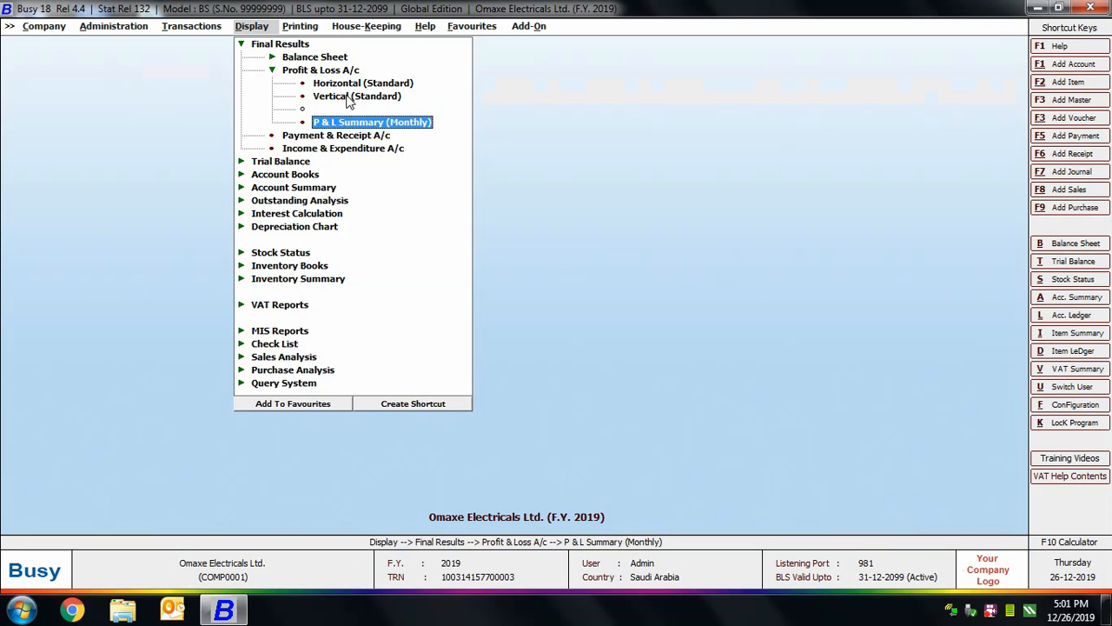
pyautogui.press('Escape')
pyautogui.press('Escape')
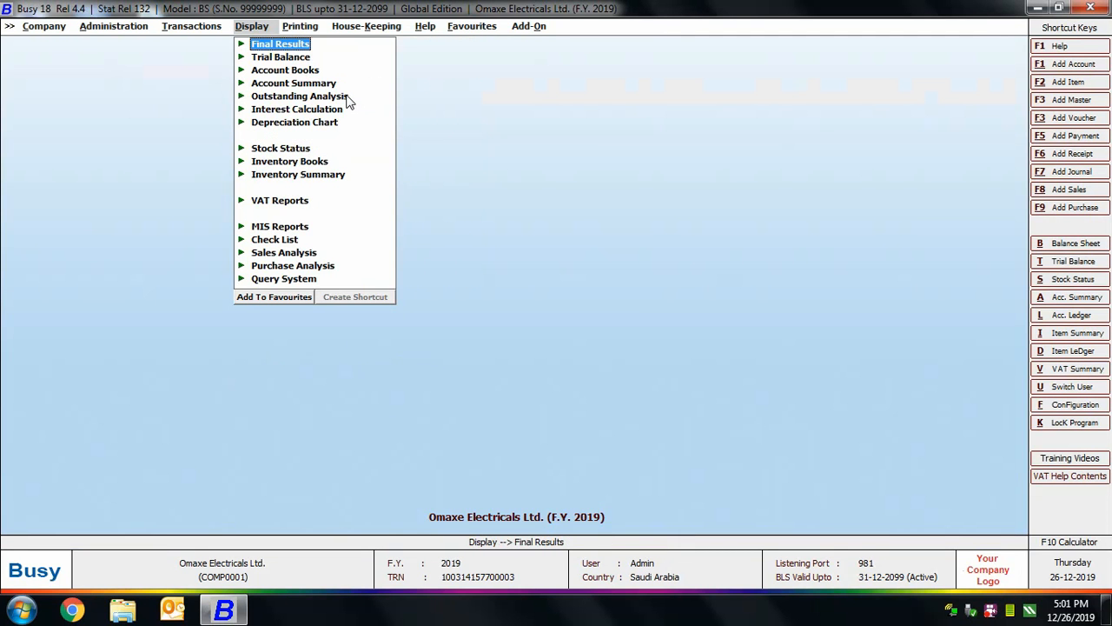
# Step: Open the detailed alphabetical closing trial balance for all accounts and all voucher series groups
pyautogui.click(300, 57)
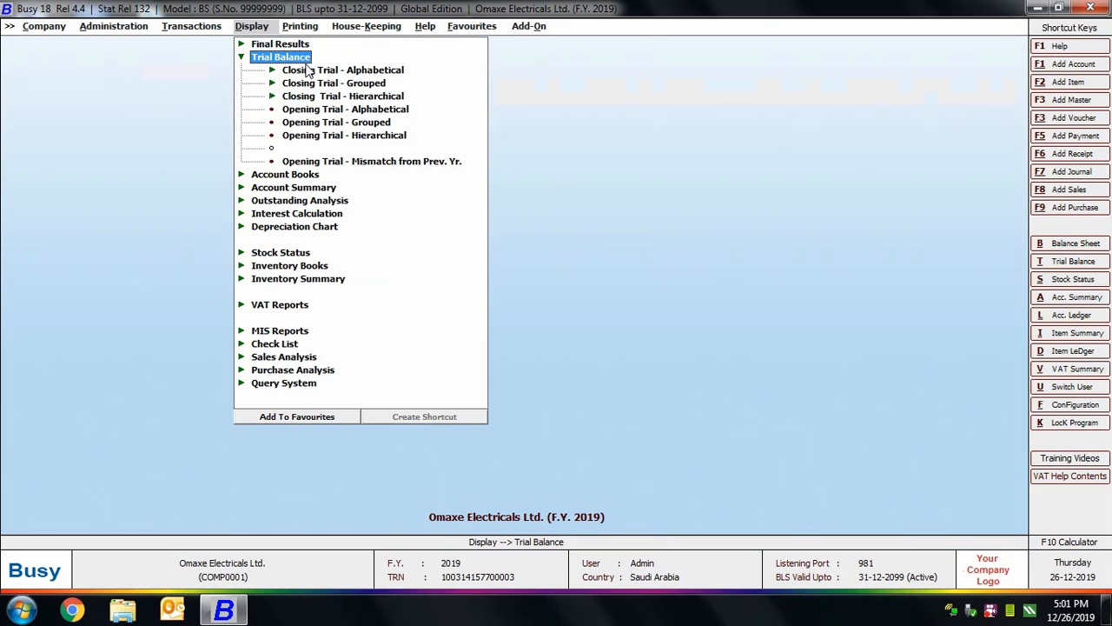
pyautogui.click(306, 70)
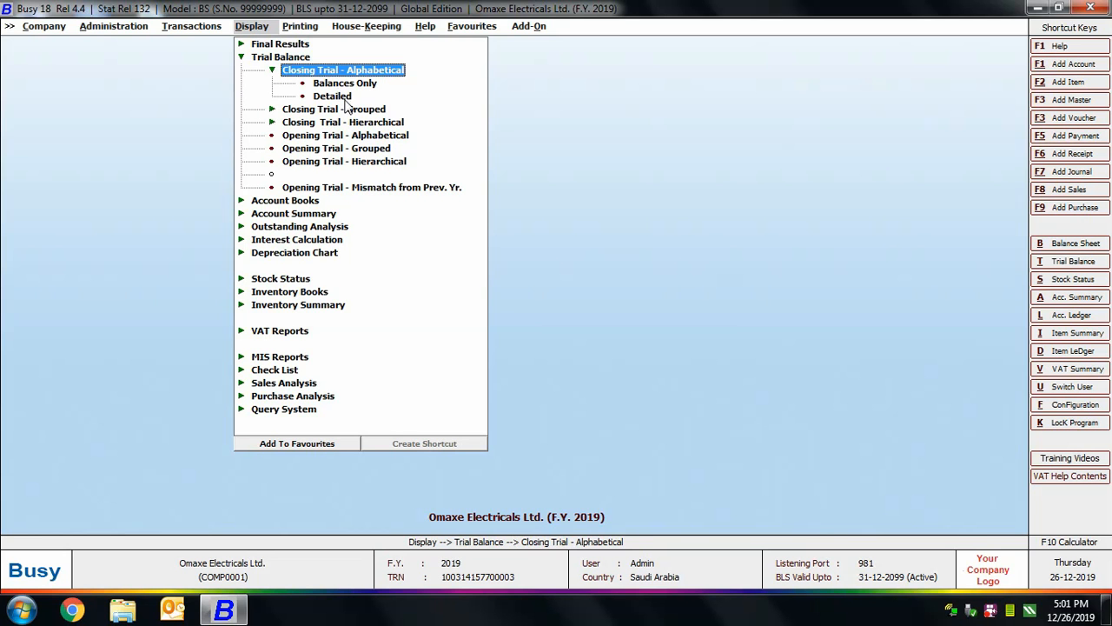
pyautogui.doubleClick(339, 96)
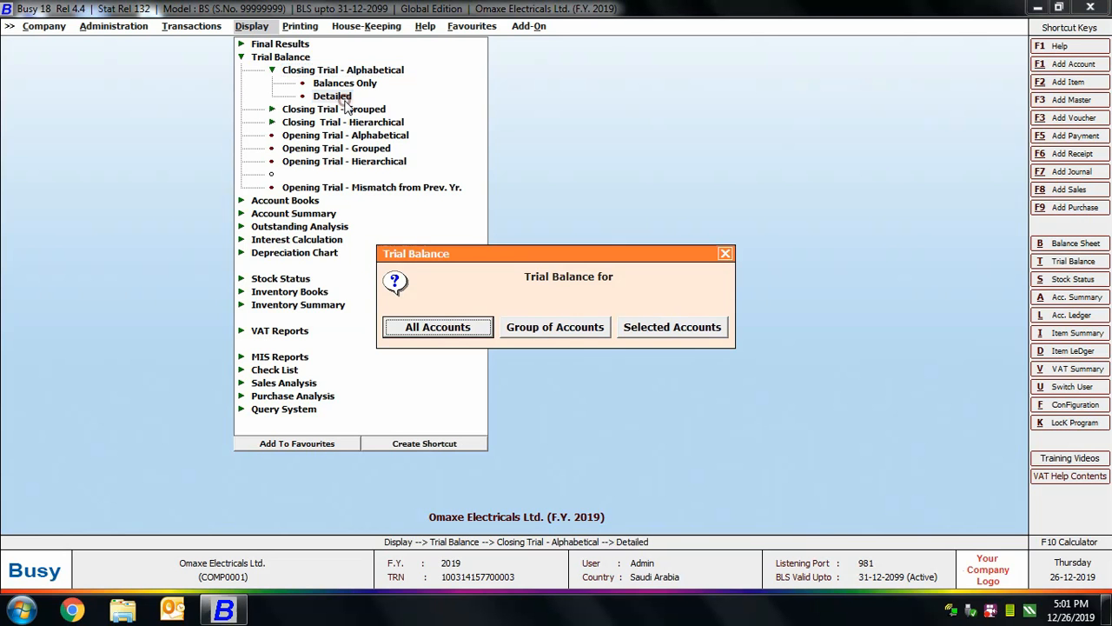
pyautogui.click(441, 326)
pyautogui.press('Return')
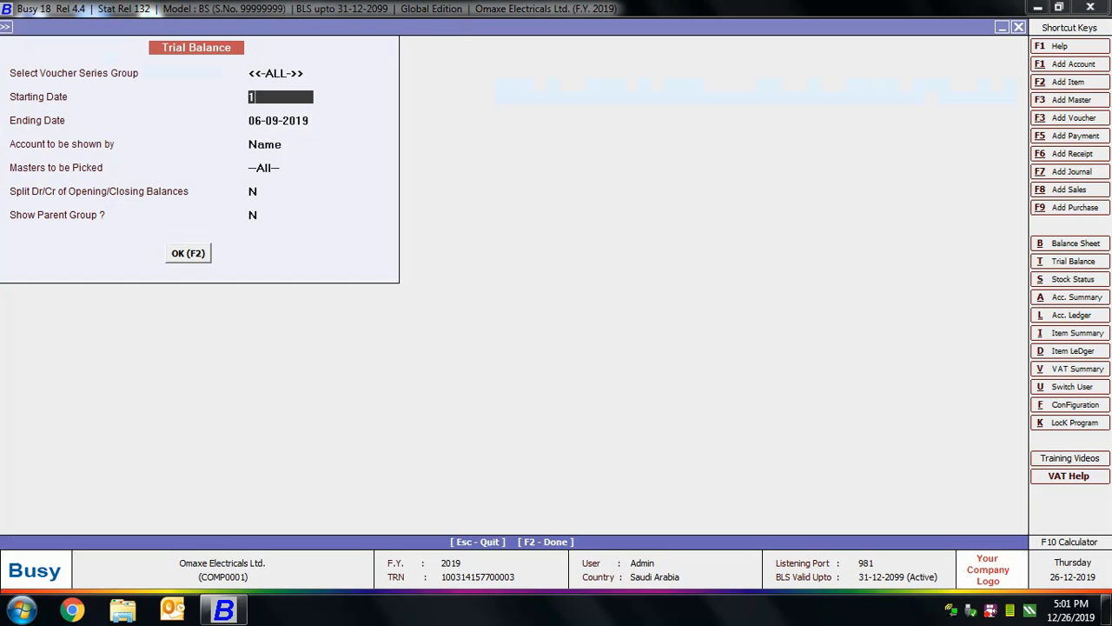
# Step: Generate the trial balance from 01-01-2019 to 06-09-2019, shown by Name with all masters, without split balances or parent groups
pyautogui.write('1-1')
pyautogui.press('Return')
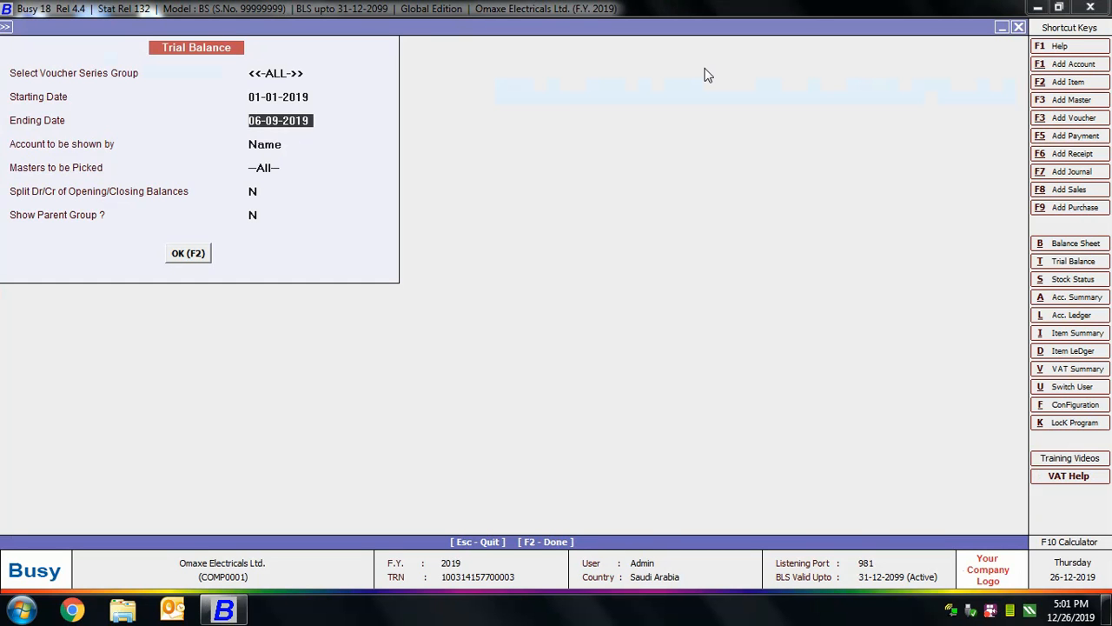
pyautogui.press('Return')
pyautogui.press('Return')
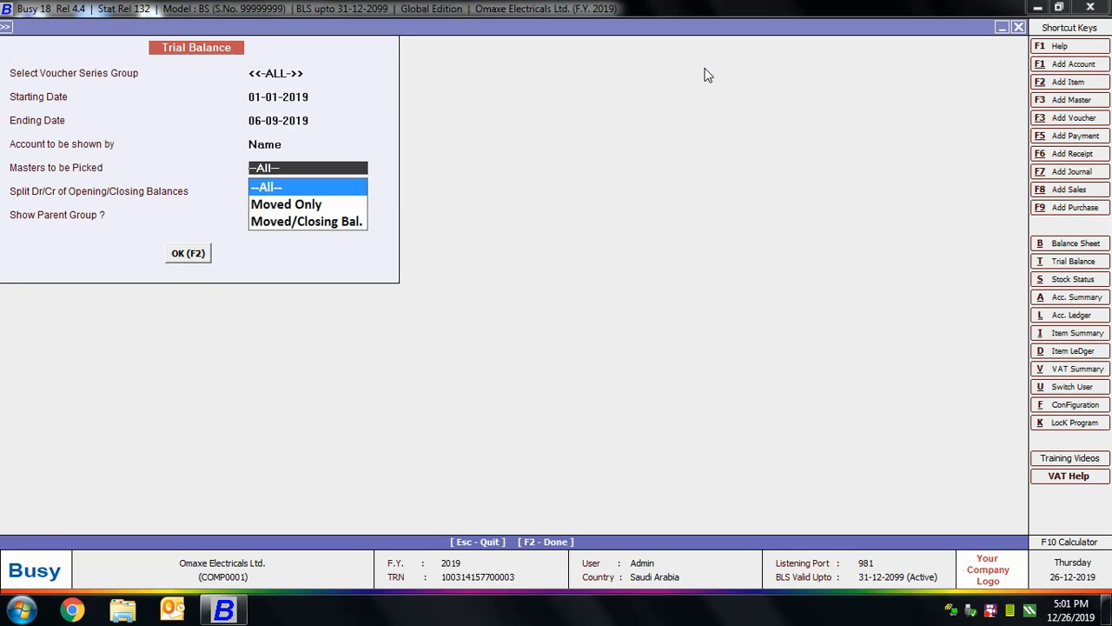
pyautogui.press('Return')
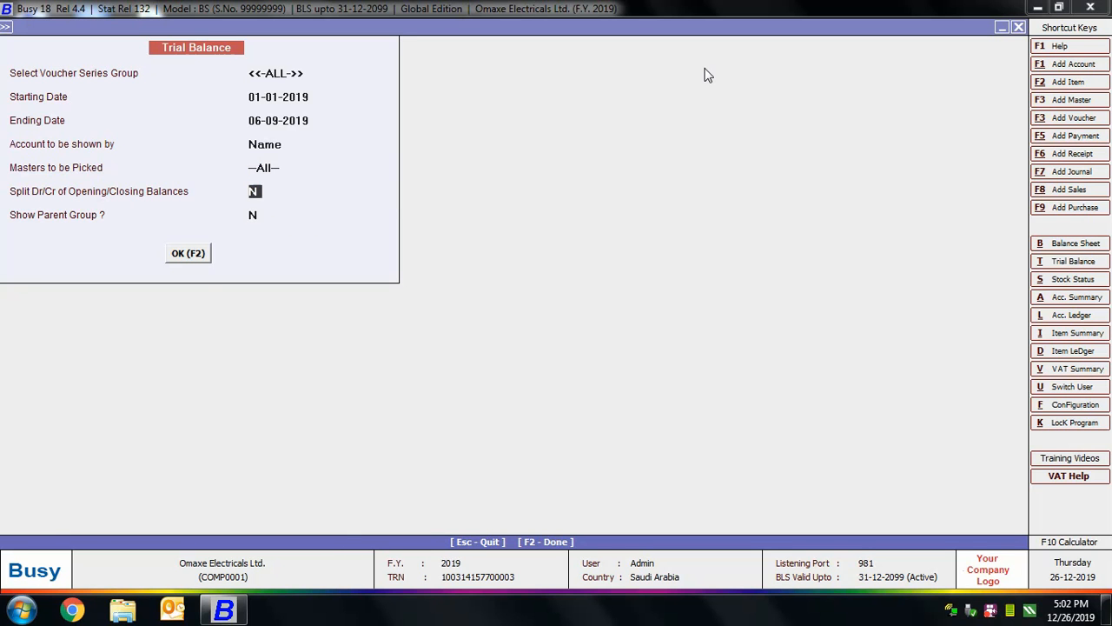
pyautogui.press('Return')
pyautogui.press('Return')
pyautogui.press('Return')
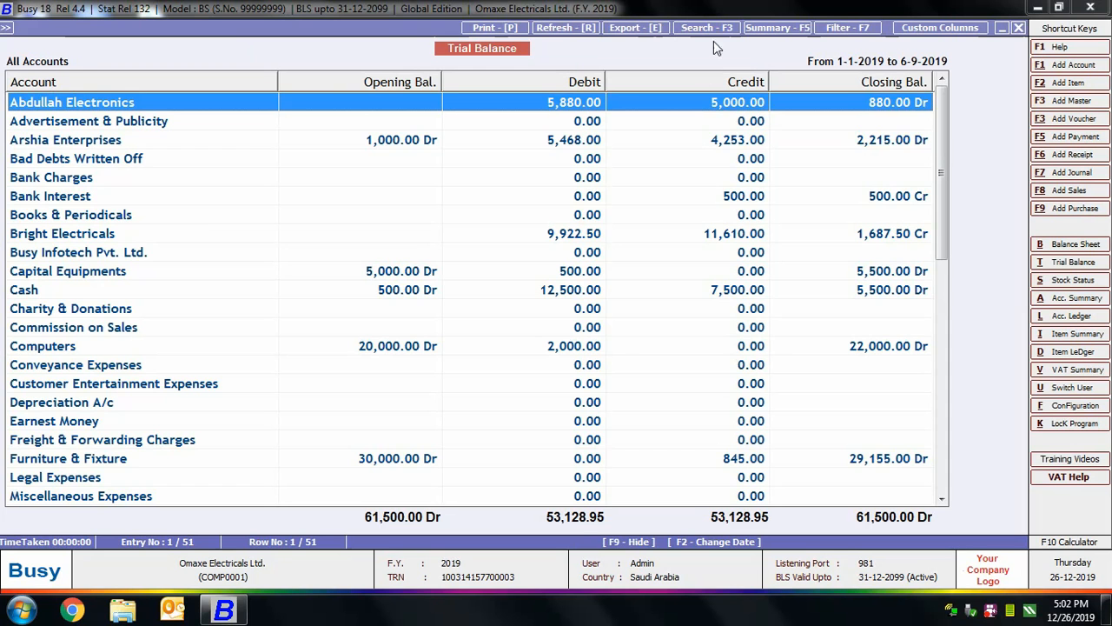
# Step: Drill down into the Arshia Enterprises ledger, and view and close its sales voucher dated 02-01-2019
pyautogui.click(115, 141)
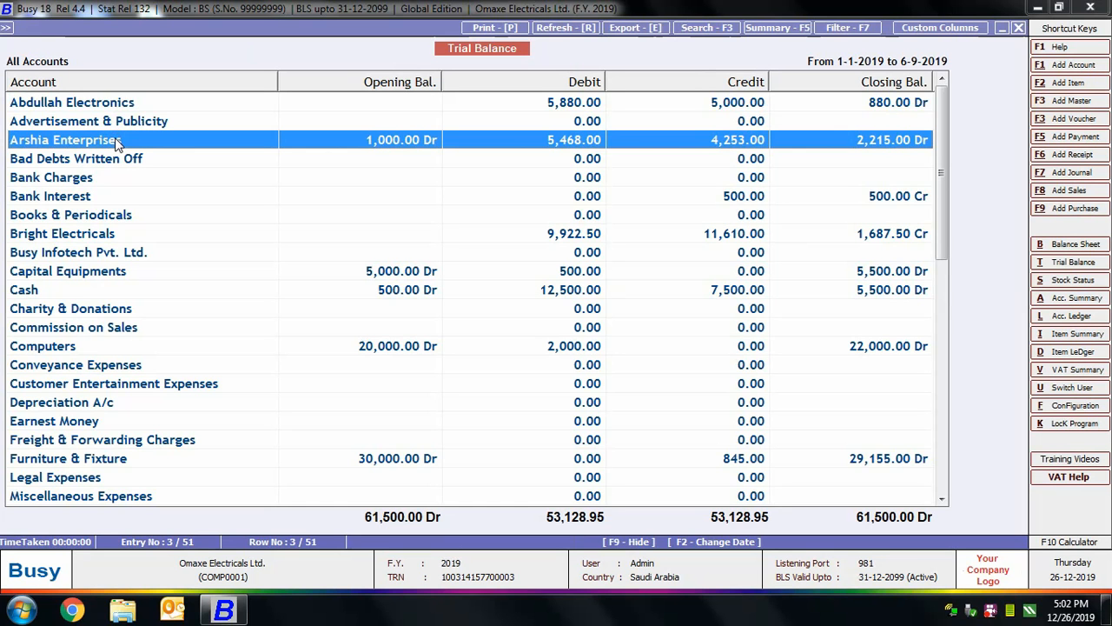
pyautogui.doubleClick(117, 143)
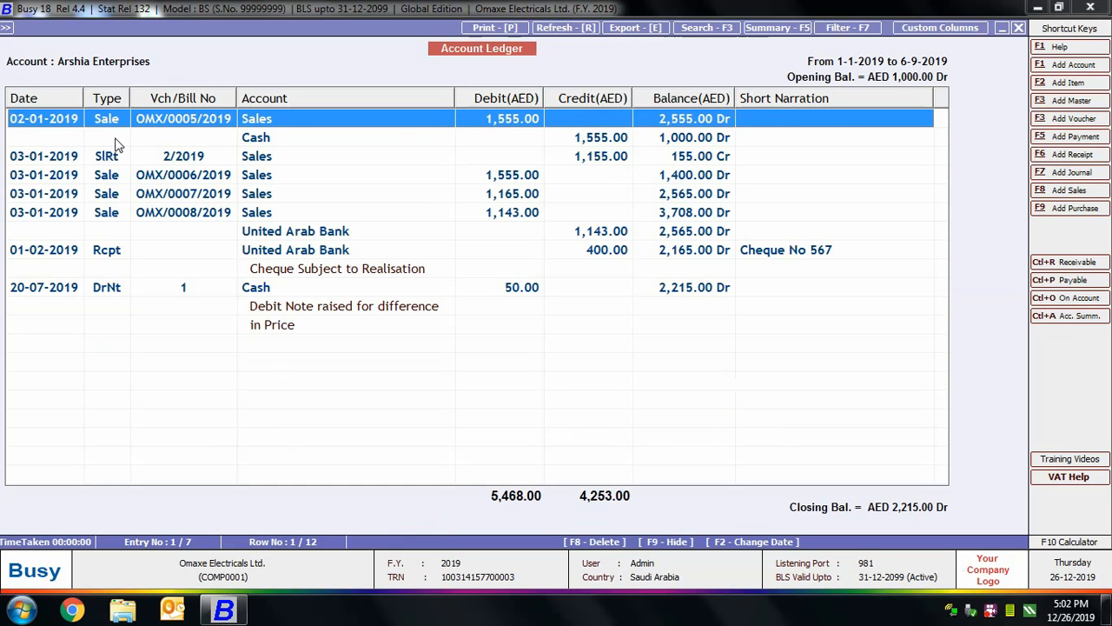
pyautogui.doubleClick(117, 144)
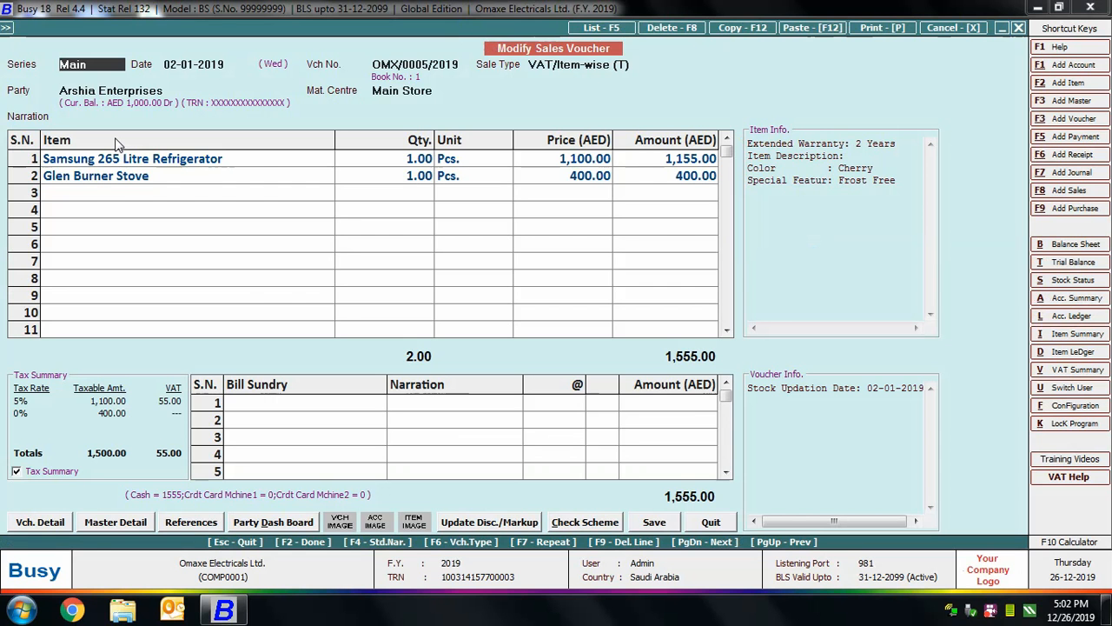
pyautogui.press('Escape')
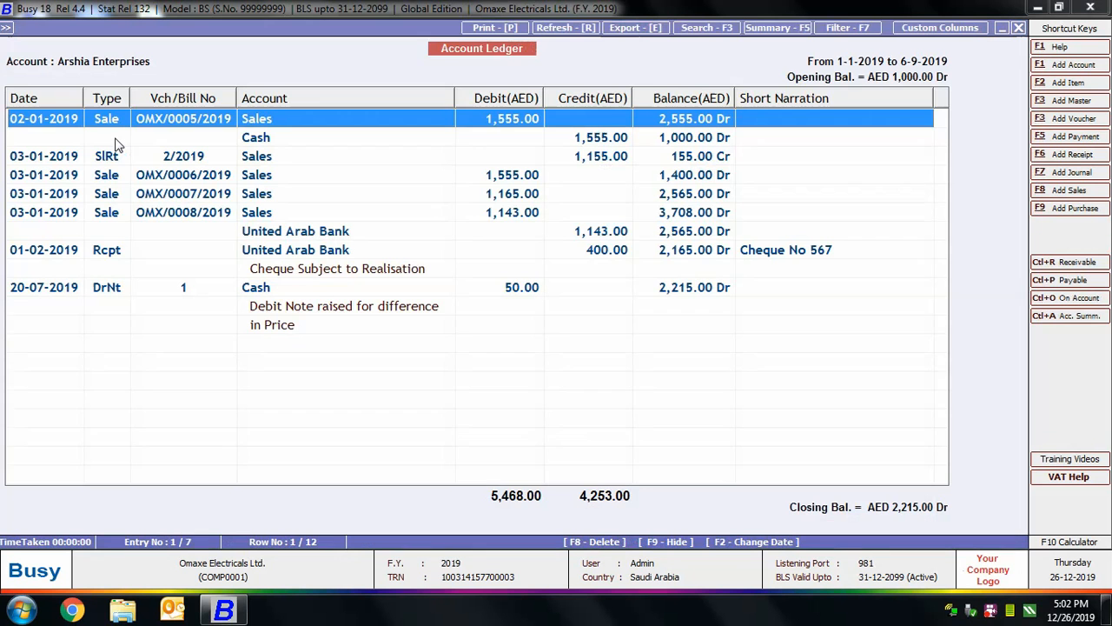
# Step: Open the receipt voucher dated 01-02-2019 from the Arshia Enterprises ledger
pyautogui.press('Down')
pyautogui.press('Down')
pyautogui.press('Down')
pyautogui.press('Down')
pyautogui.press('Down')
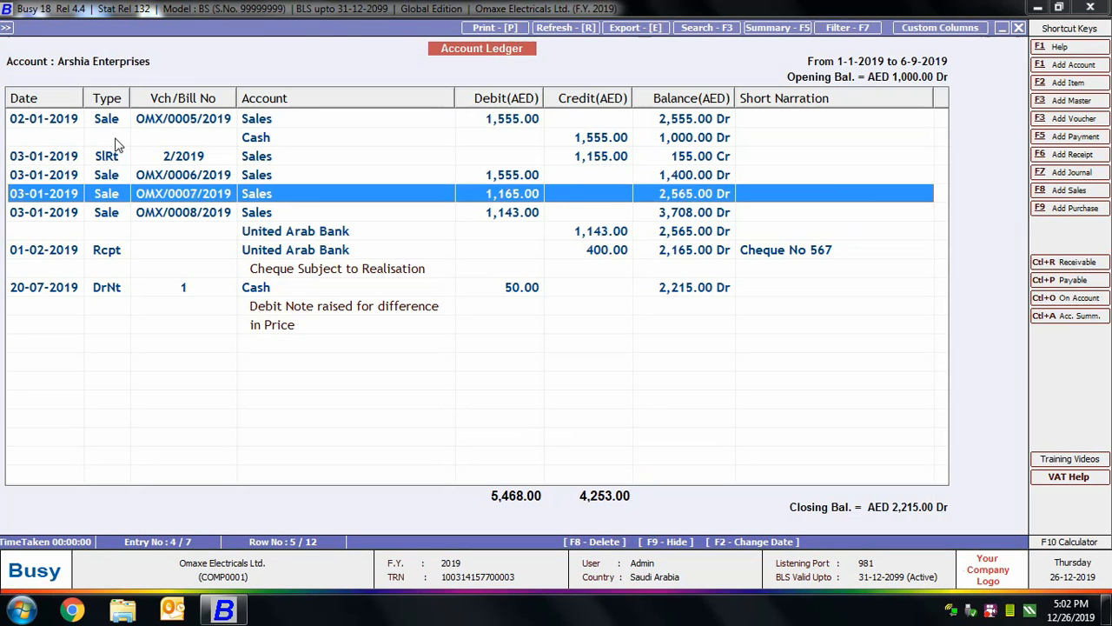
pyautogui.press('Return')
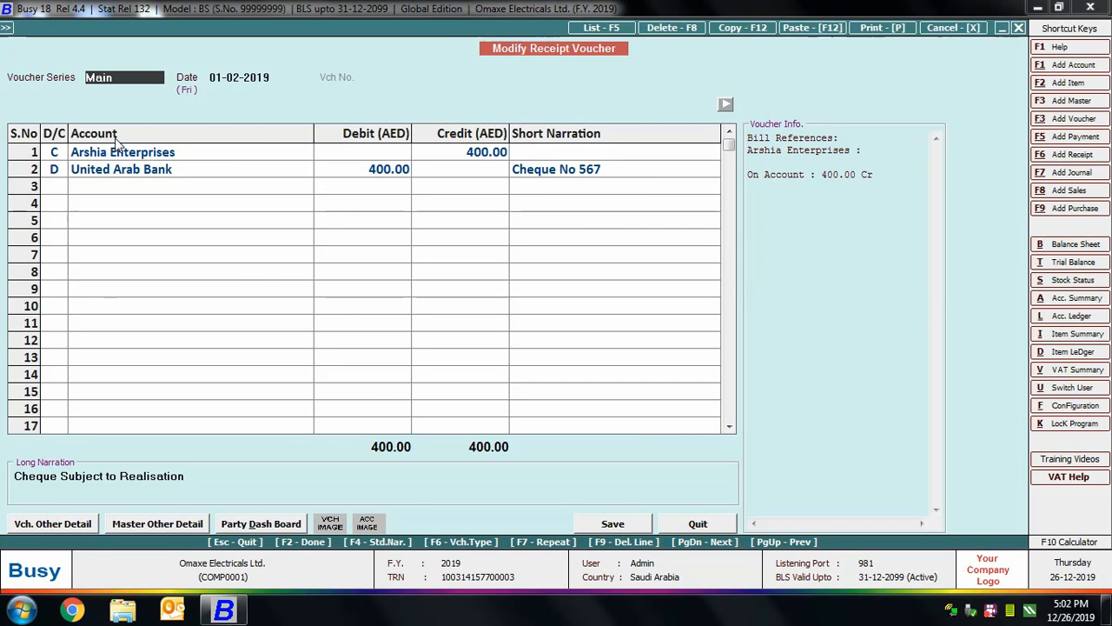
# Step: Return to the trial balance, drill down into the Water & Electricity Expenses ledger, and view and close its payment voucher dated 01-01-2019
pyautogui.press('Escape')
pyautogui.press('Escape')
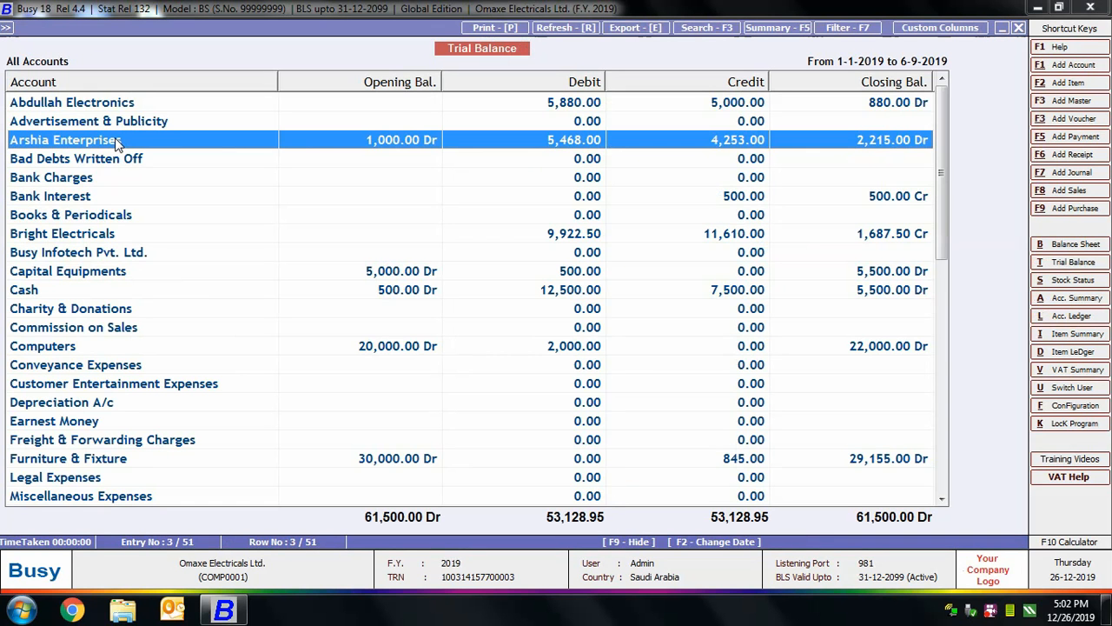
pyautogui.press('End')
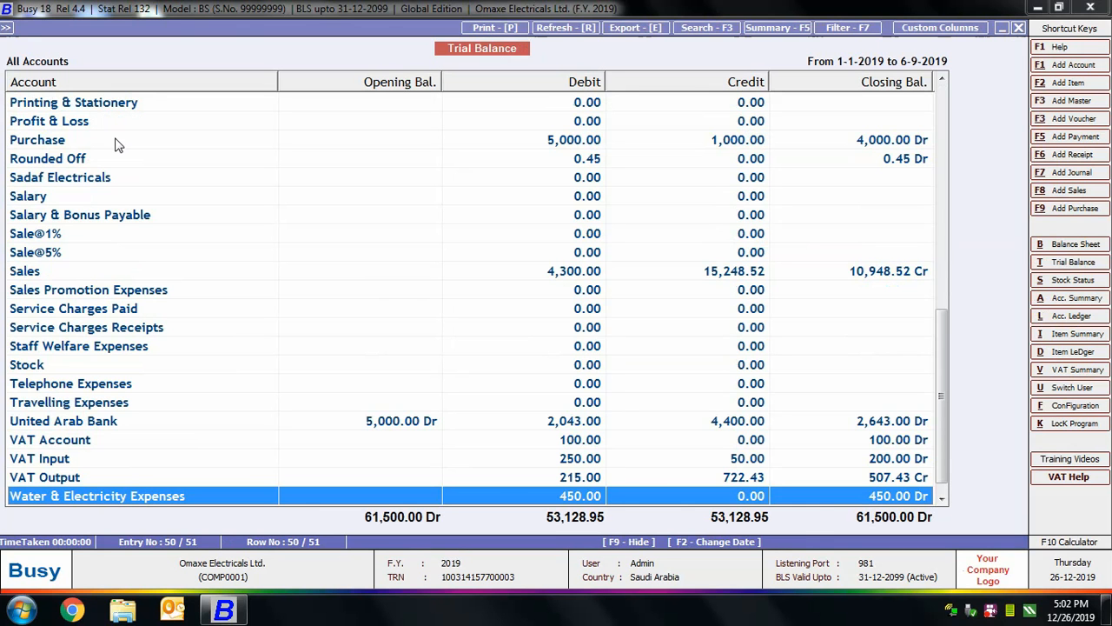
pyautogui.press('Return')
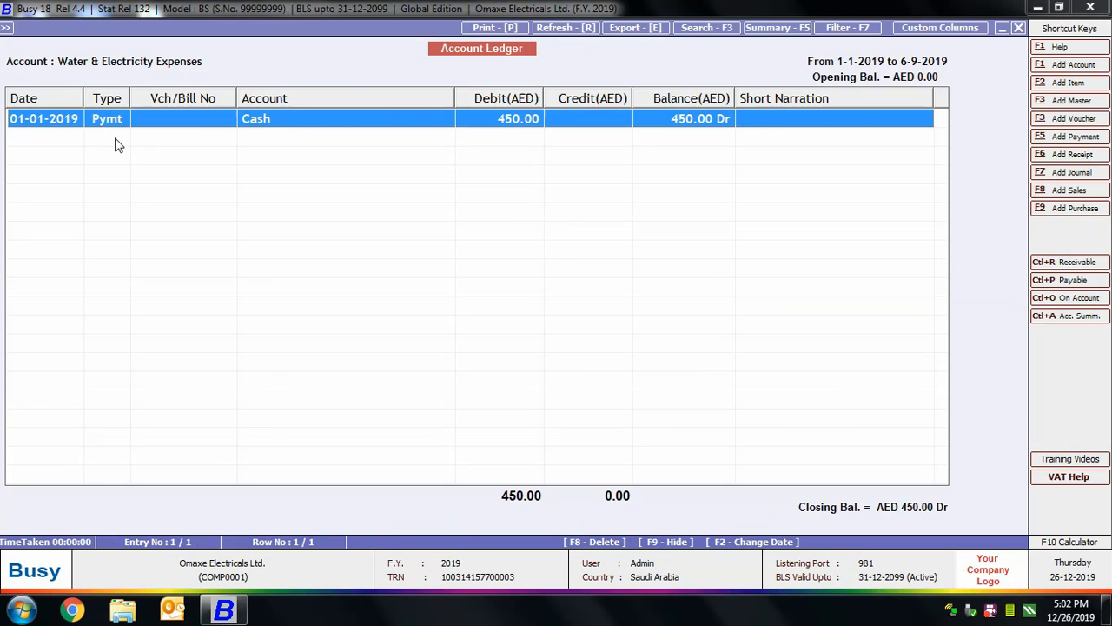
pyautogui.press('Return')
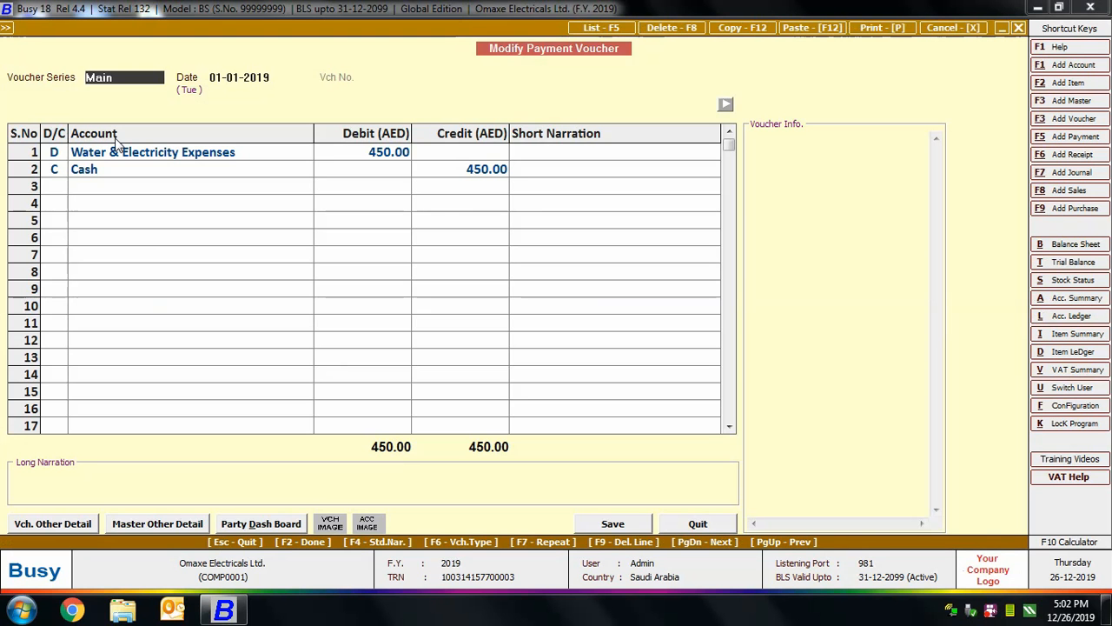
pyautogui.press('Escape')
pyautogui.press('Escape')
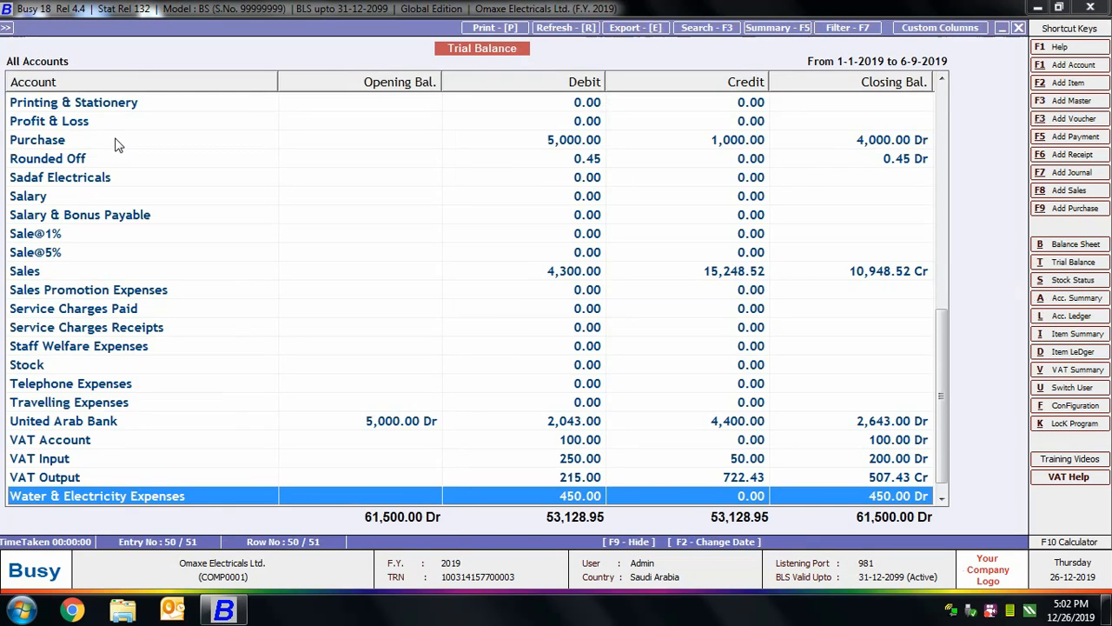
# Step: Close the detailed trial balance report and return to the list of display reports
pyautogui.press('Escape')
pyautogui.press('Escape')
pyautogui.press('Escape')
pyautogui.press('Escape')
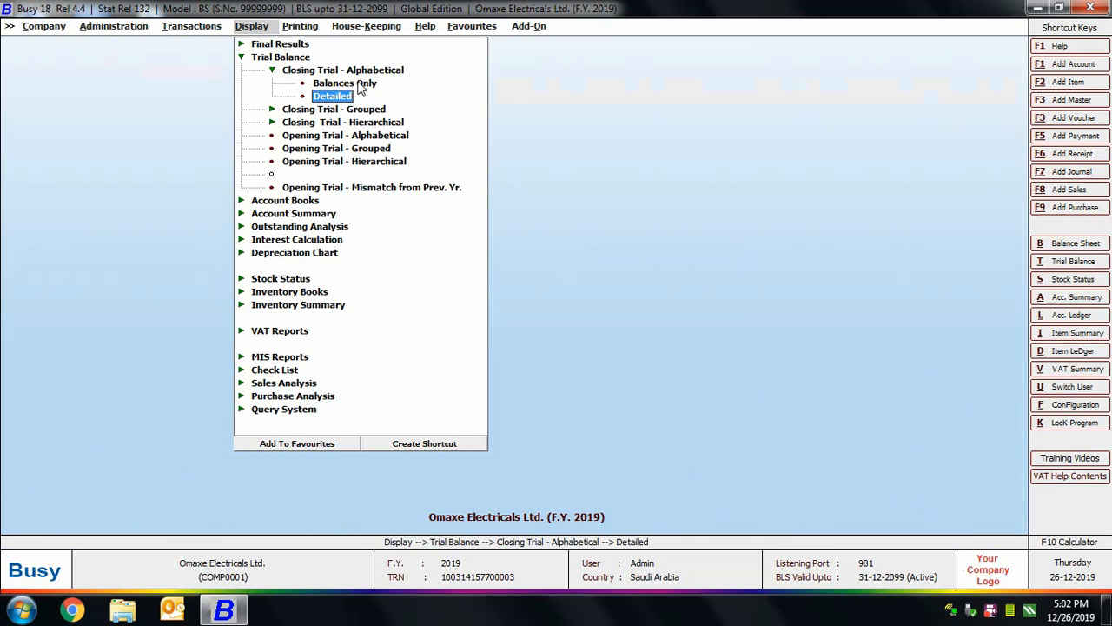
# Step: Generate the alphabetical closing trial balance with balances only for all accounts as on 06-09-2019, and close it
pyautogui.click(361, 85)
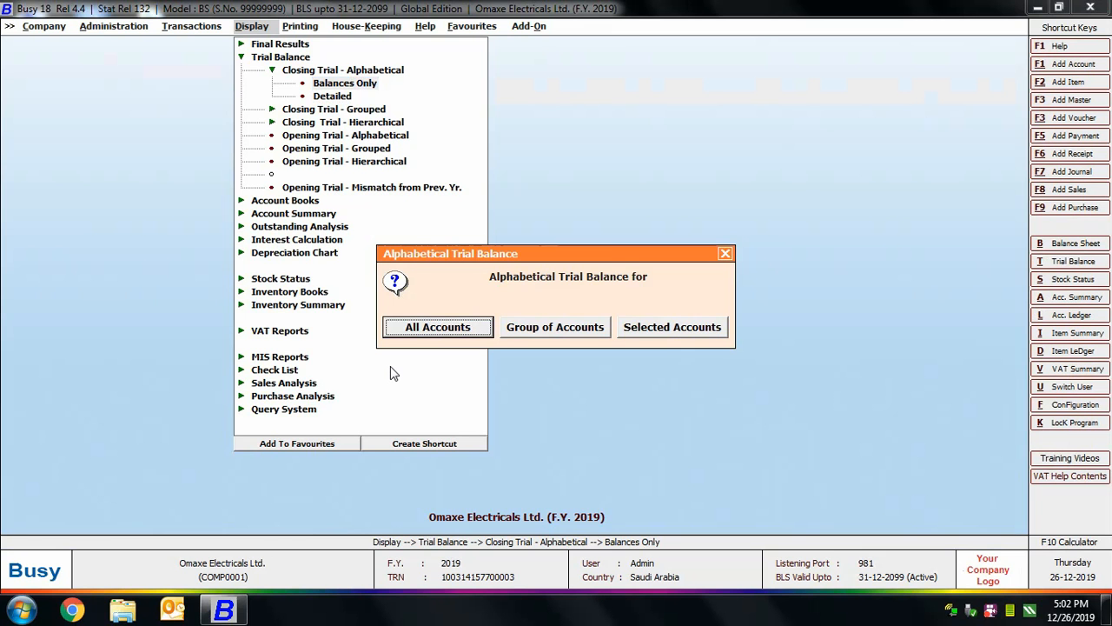
pyautogui.click(420, 325)
pyautogui.click(145, 205)
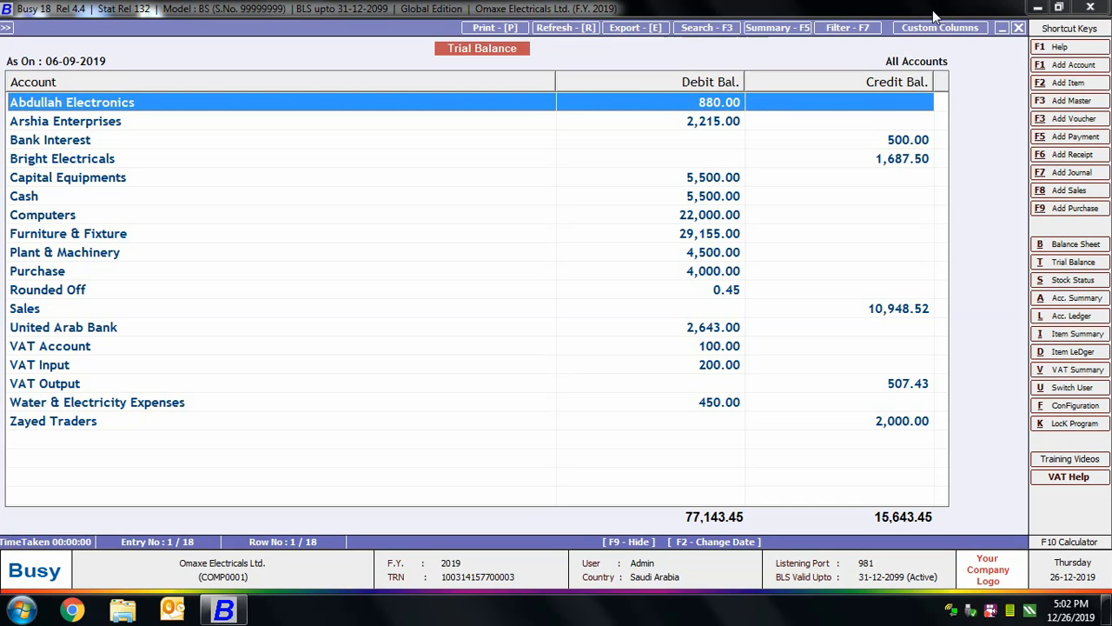
pyautogui.click(1018, 27)
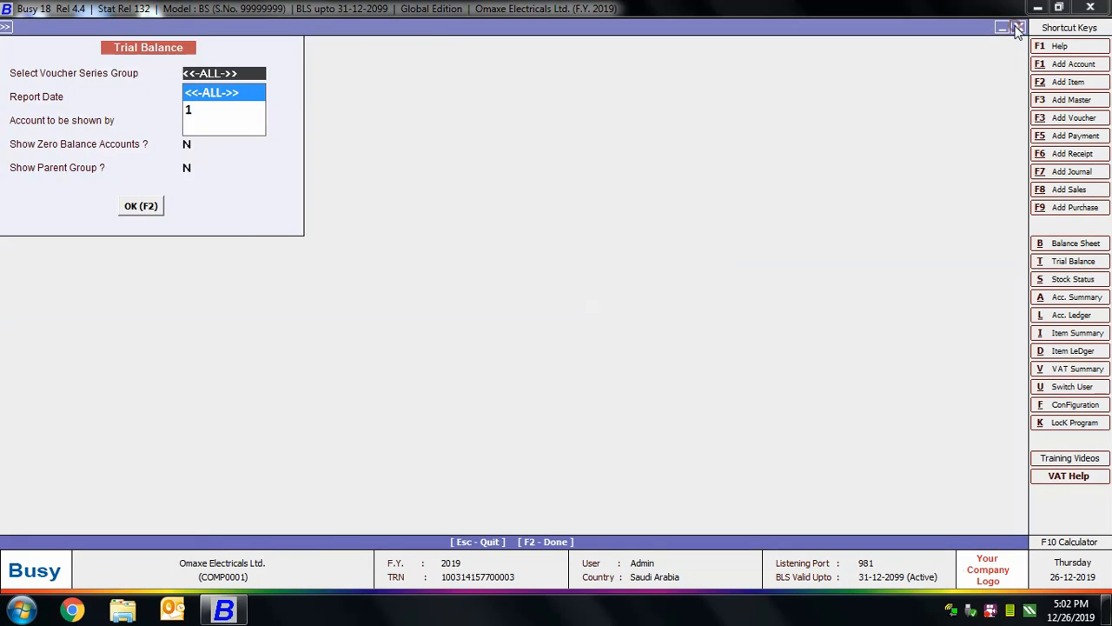
pyautogui.click(1018, 28)
pyautogui.click(728, 254)
# Step: Open the Day Book from the account books reports without showing cash balances
pyautogui.click(304, 70)
pyautogui.click(278, 56)
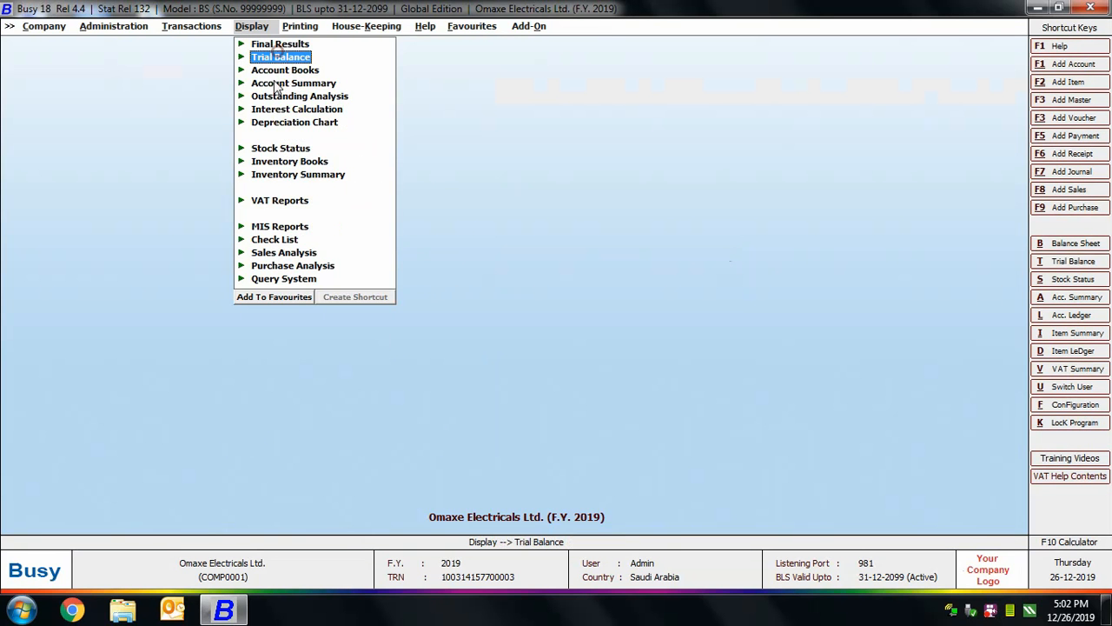
pyautogui.click(279, 71)
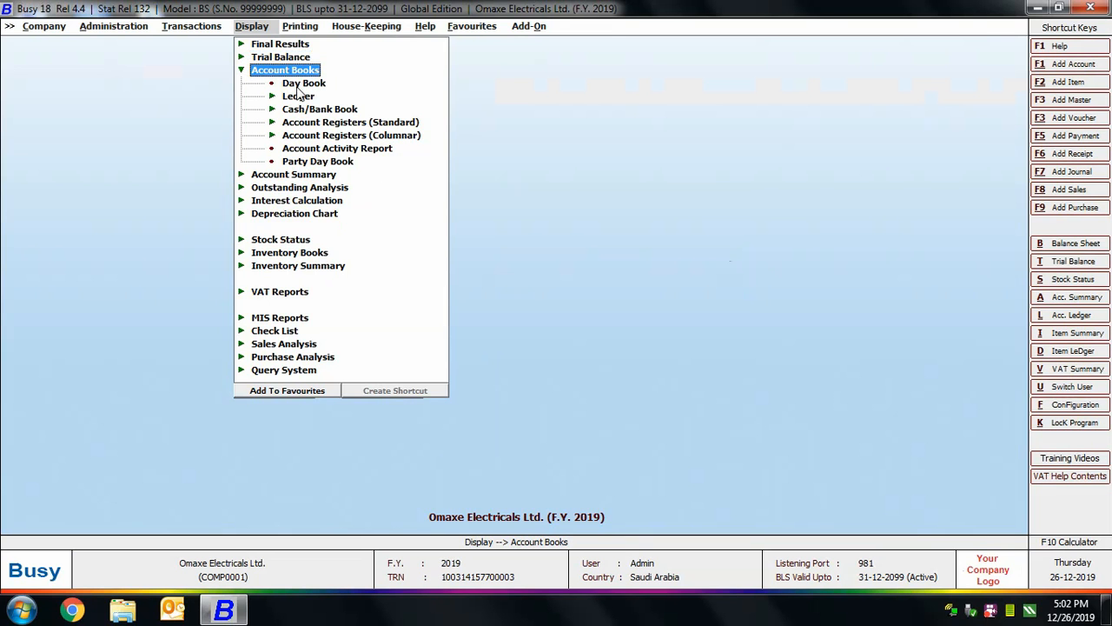
pyautogui.click(303, 84)
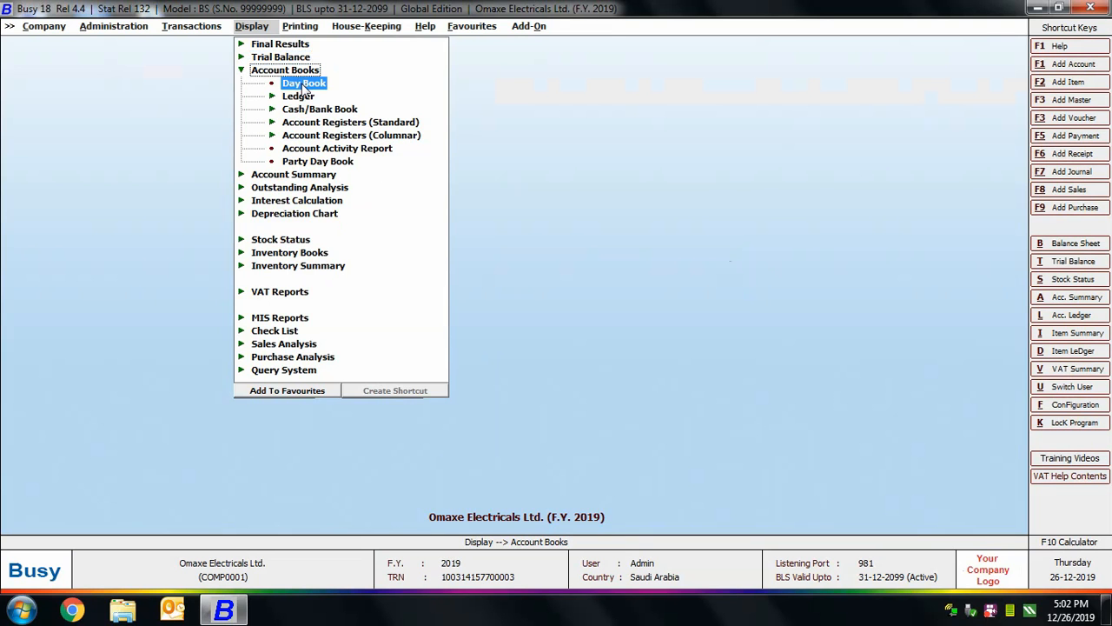
pyautogui.click(304, 84)
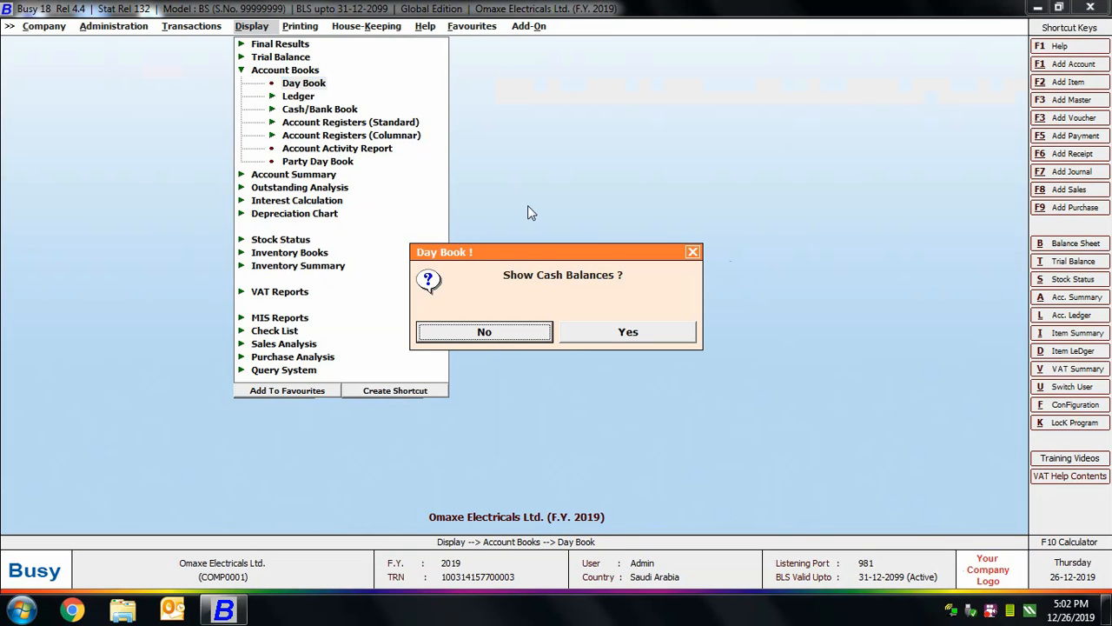
pyautogui.click(508, 335)
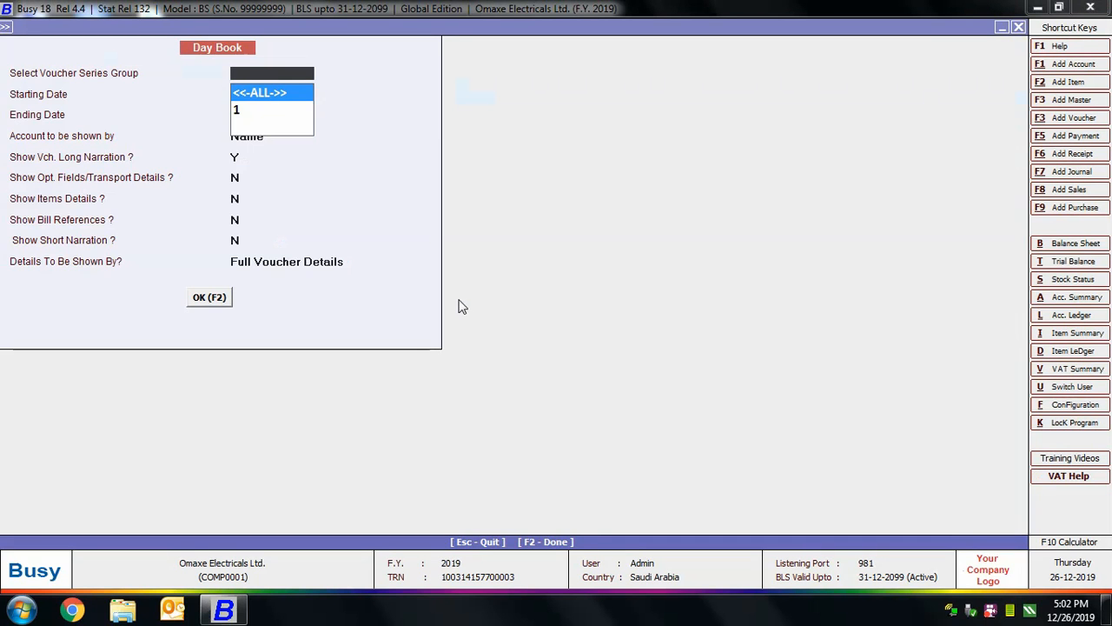
# Step: Generate the Day Book for all voucher series groups from 01-01-2019 to 06-09-2019, by Name, with long narration and Full Voucher Details
pyautogui.press('Return')
pyautogui.press('Return')
pyautogui.press('Return')
pyautogui.press('Return')
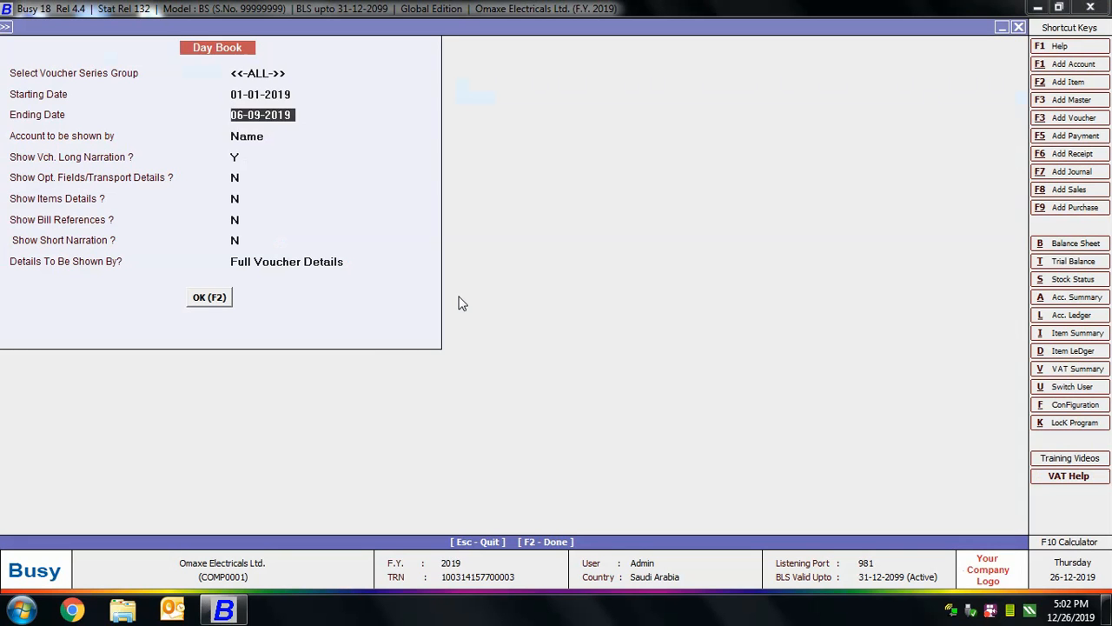
pyautogui.press('Return')
pyautogui.press('Return')
pyautogui.press('Return')
pyautogui.press('Return')
pyautogui.press('Return')
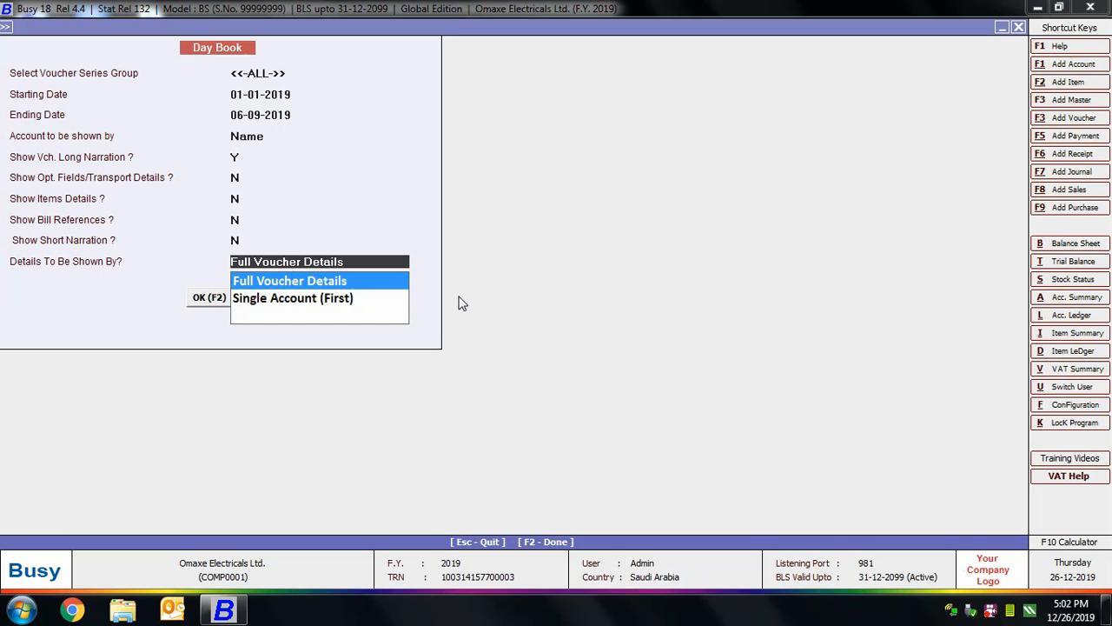
pyautogui.press('Down')
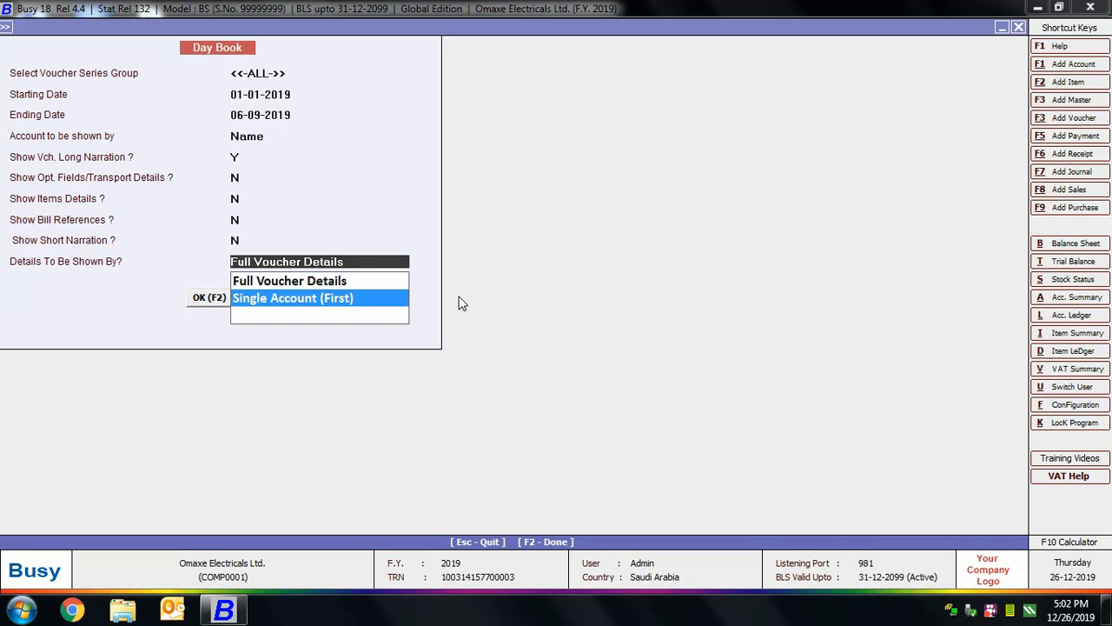
pyautogui.press('Up')
pyautogui.press('Return')
pyautogui.press('F2')
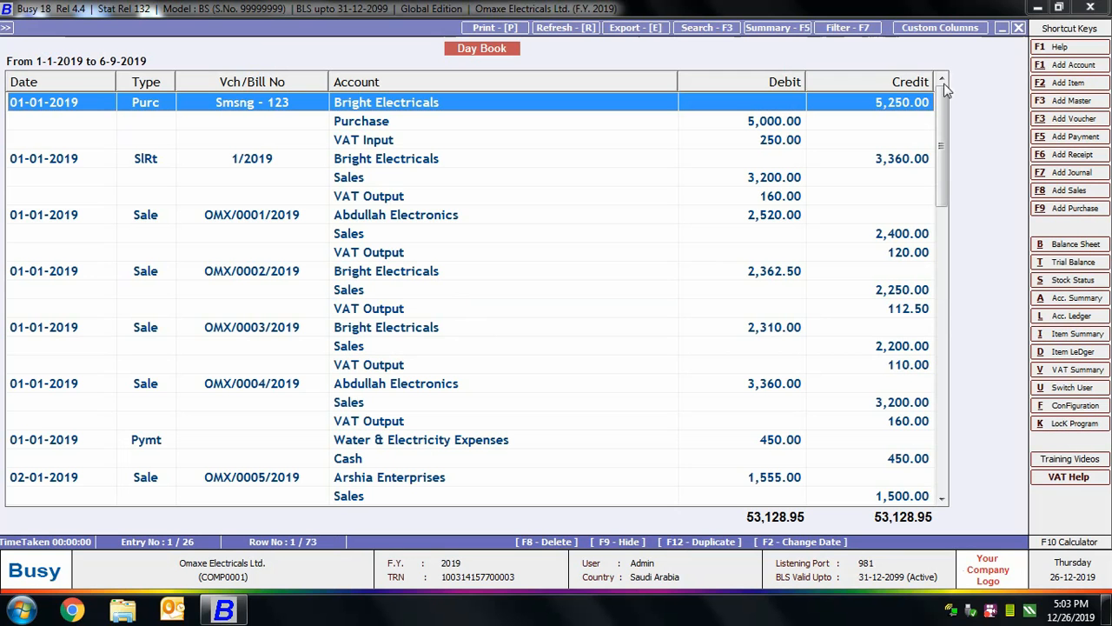
# Step: Close the generated Day Book and choose to show cash balances for a new one
pyautogui.click(1019, 28)
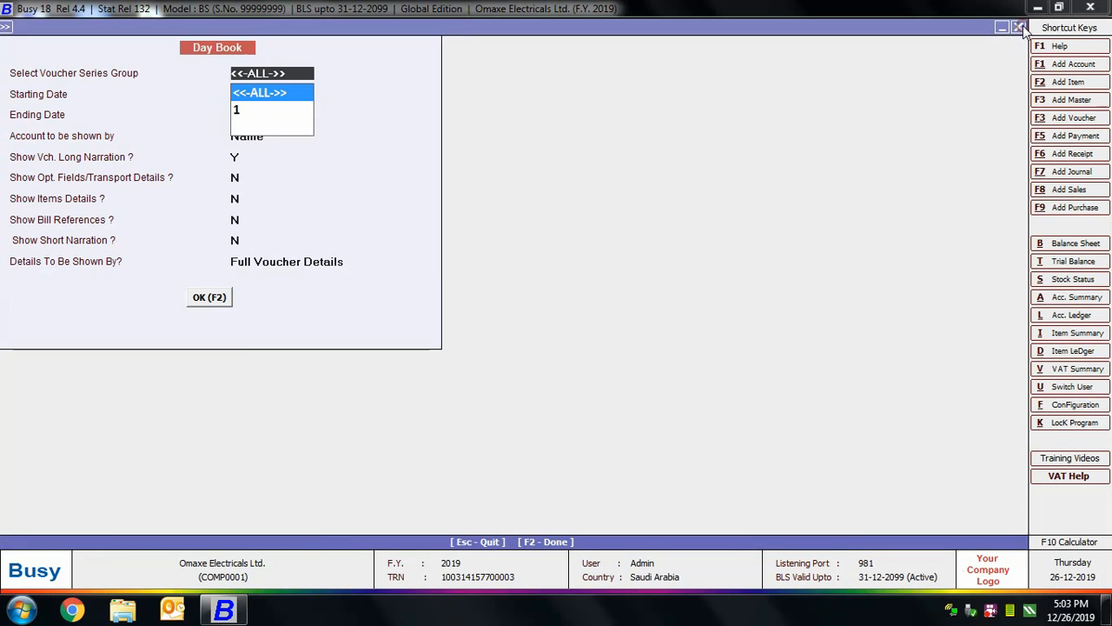
pyautogui.click(1018, 28)
pyautogui.click(627, 331)
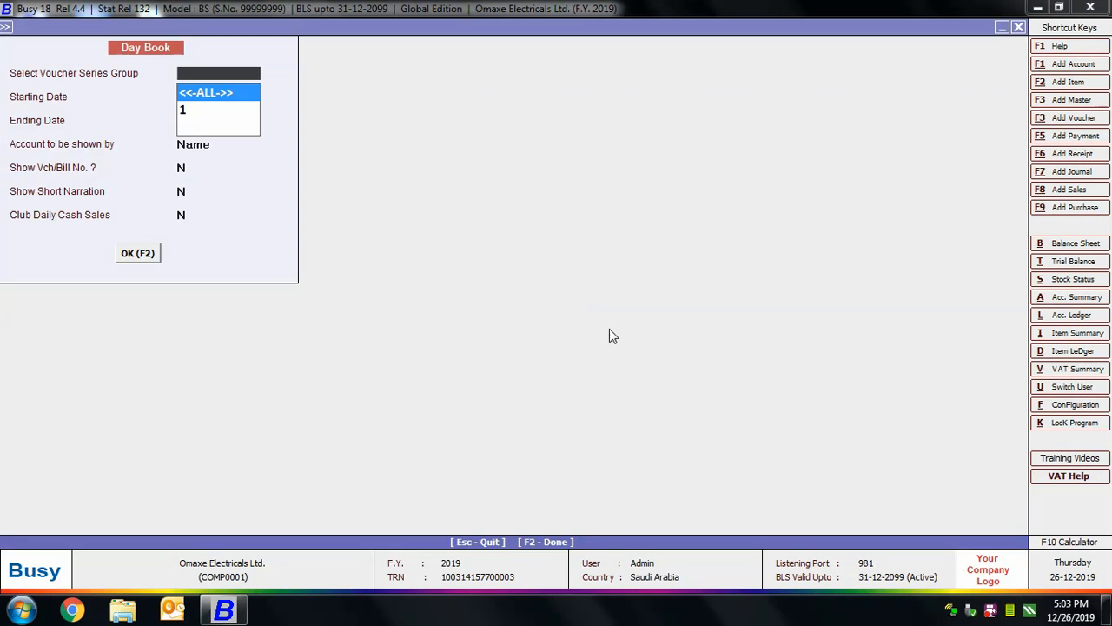
# Step: Generate the Day Book from 01-01-2019 to 06-09-2019 by Name, without voucher numbers, short narration or clubbed daily cash sales, and close it
pyautogui.press('Return')
pyautogui.press('Return')
pyautogui.press('Return')
pyautogui.press('Return')
pyautogui.press('Return')
pyautogui.press('Return')
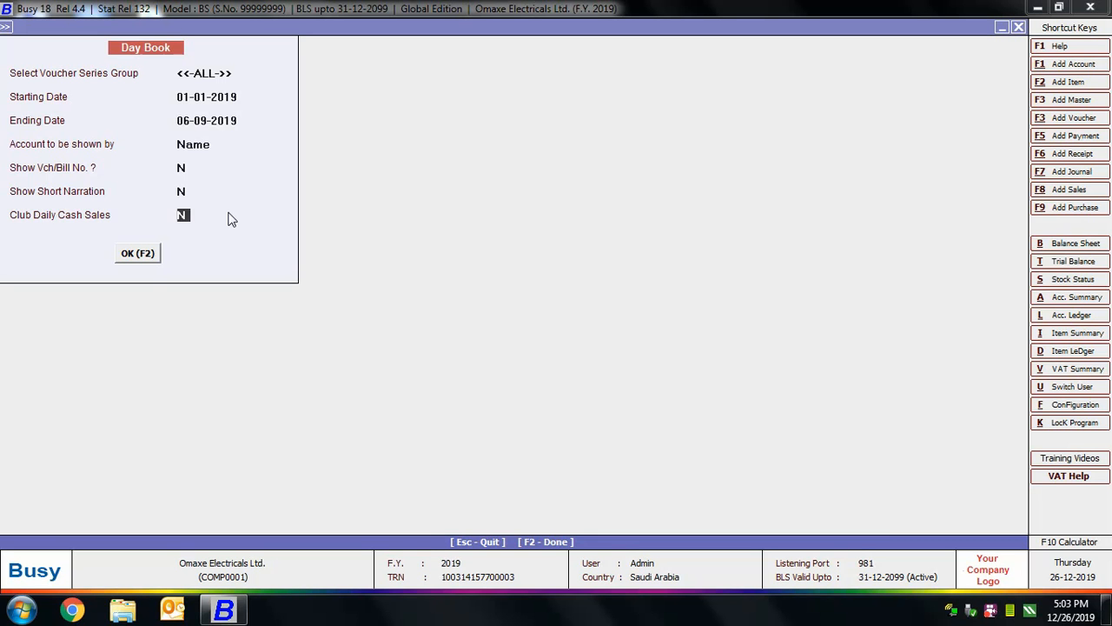
pyautogui.press('Return')
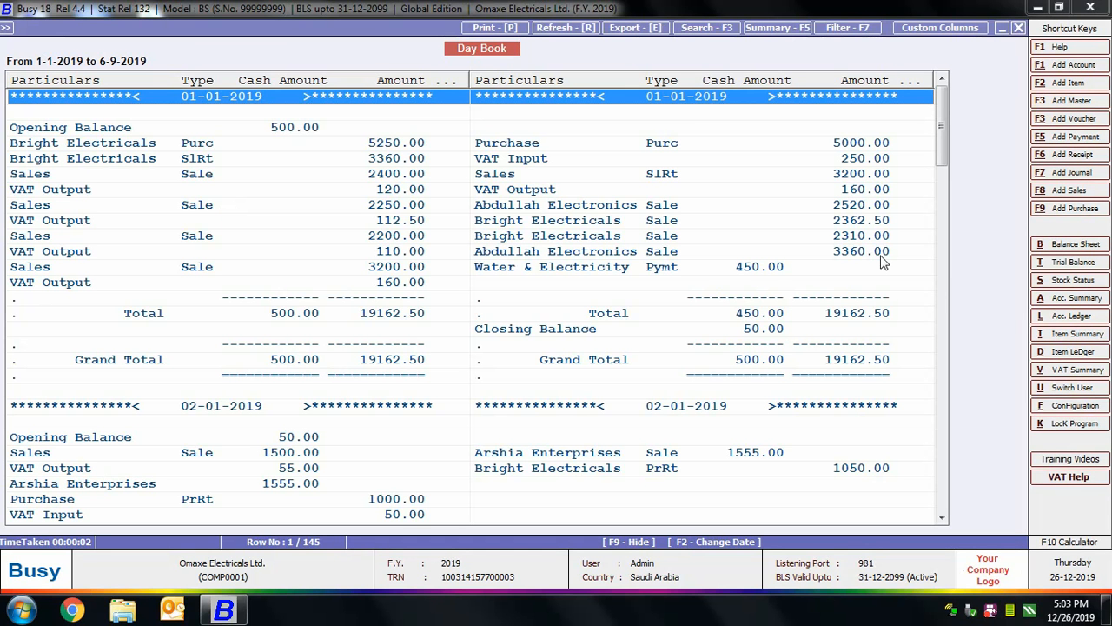
pyautogui.click(1018, 28)
pyautogui.click(1020, 27)
pyautogui.press('Escape')
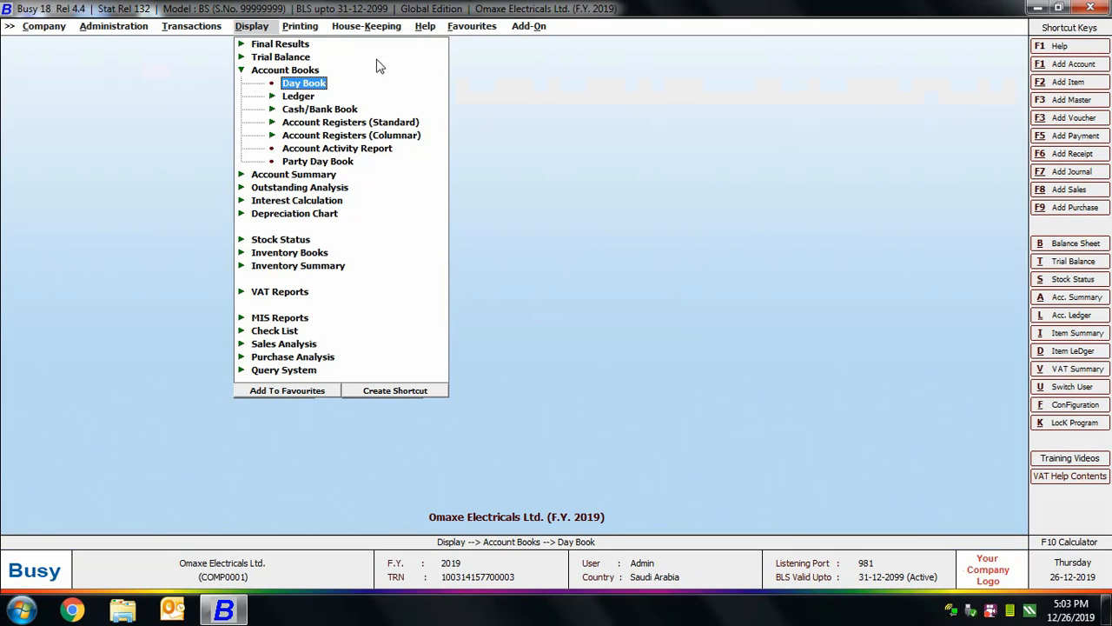
# Step: Open the account-wise ledger report in Standard format for one account
pyautogui.click(295, 96)
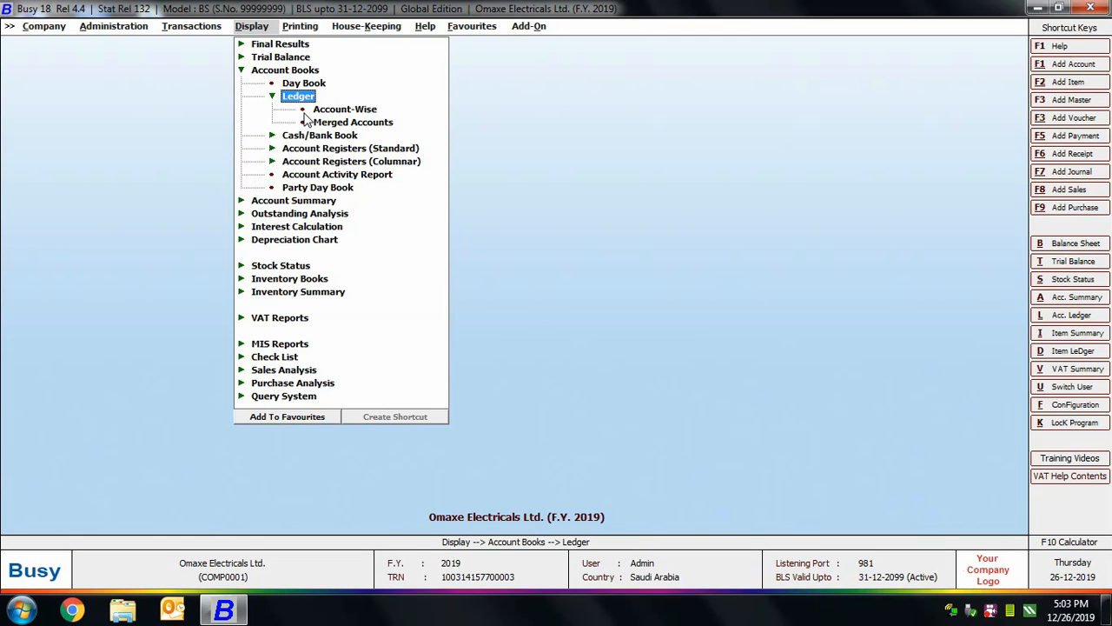
pyautogui.click(343, 110)
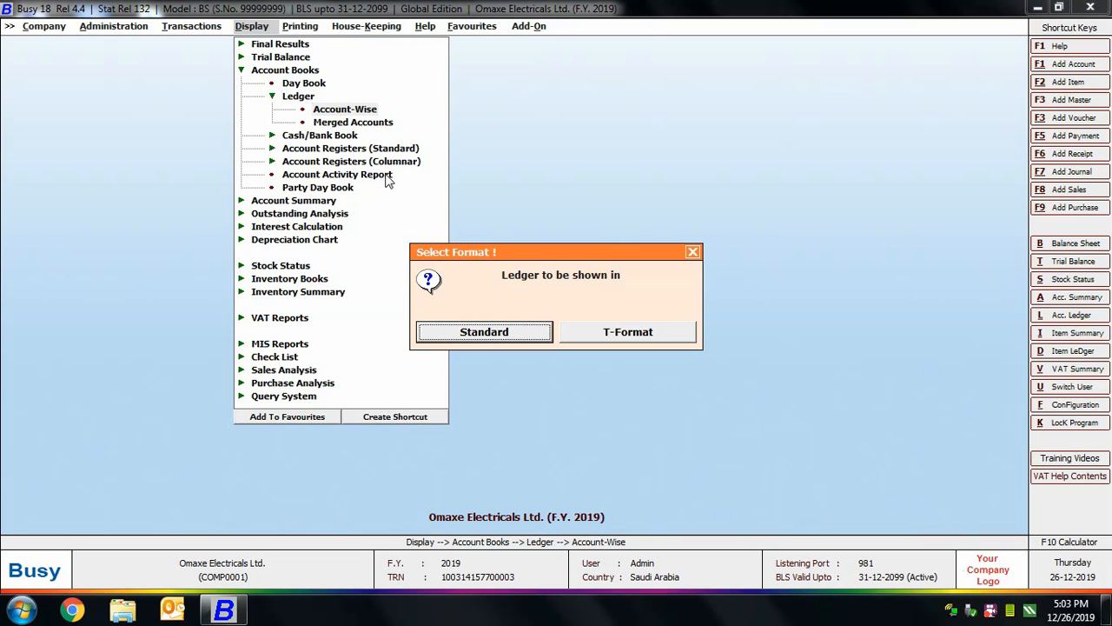
pyautogui.click(473, 339)
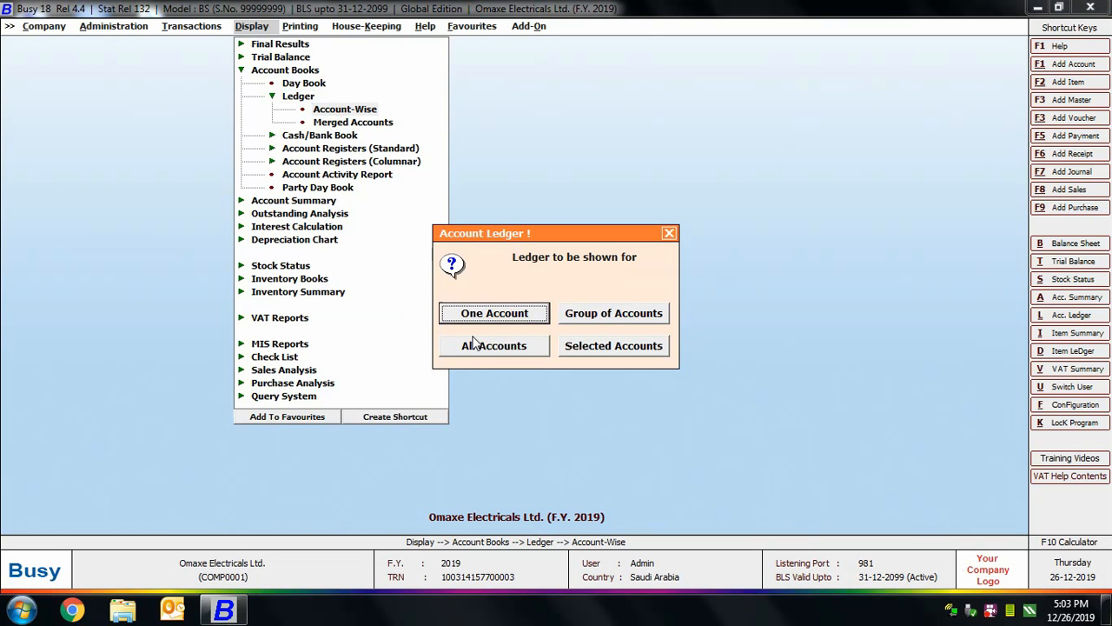
pyautogui.click(475, 314)
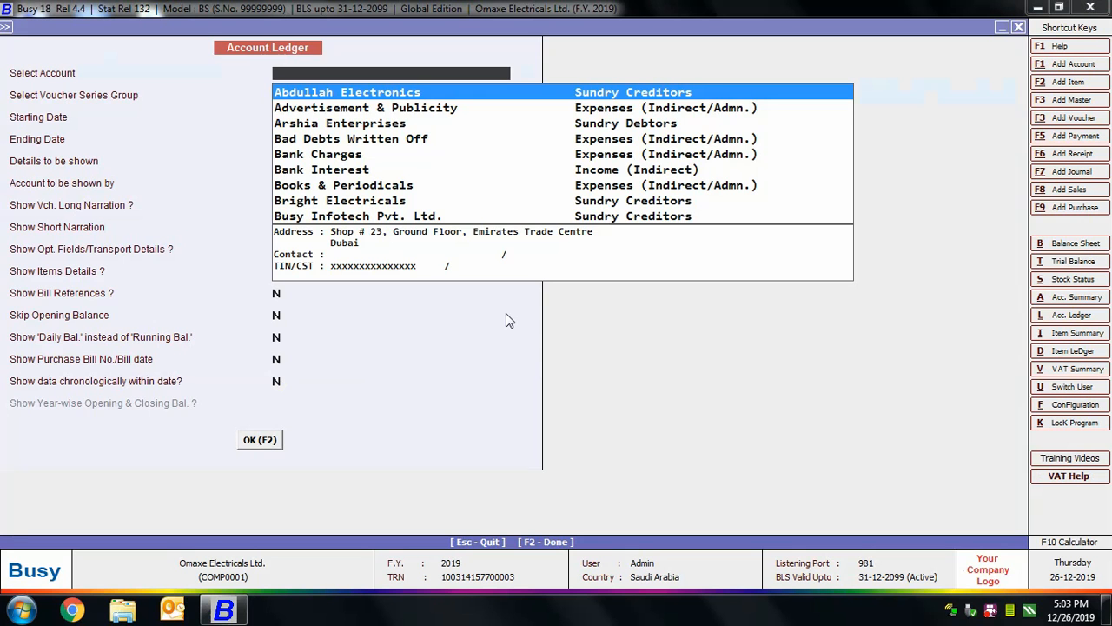
# Step: Select the Arshia Enterprises account with all voucher series groups for the period 01-01-2019 to 06-09-2019
pyautogui.press('Down')
pyautogui.press('Down')
pyautogui.press('Return')
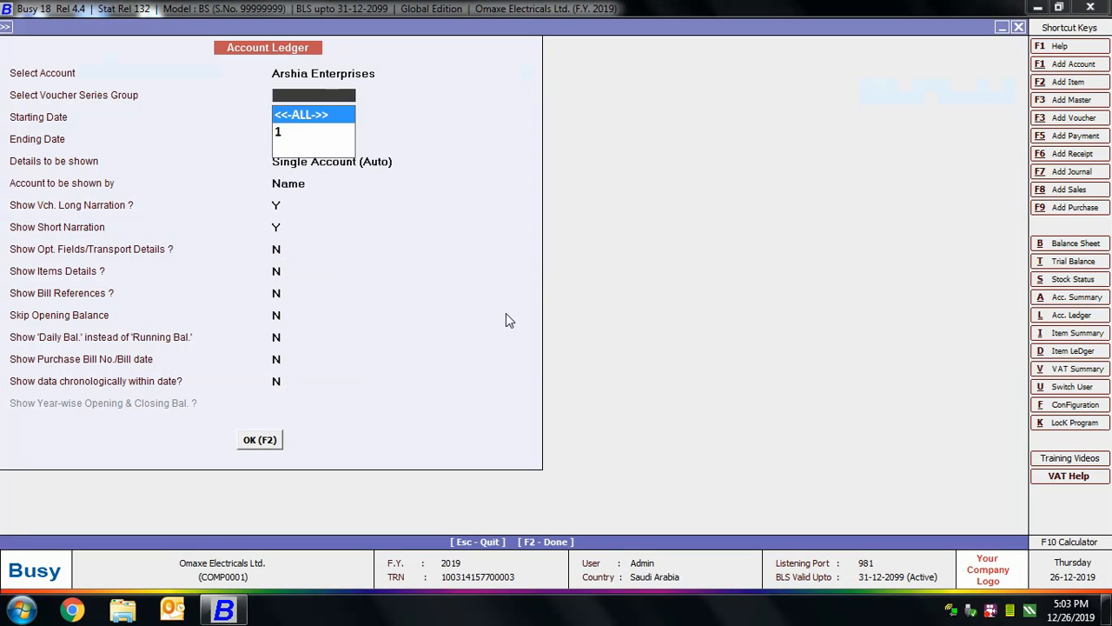
pyautogui.press('Return')
pyautogui.press('Return')
pyautogui.press('Return')
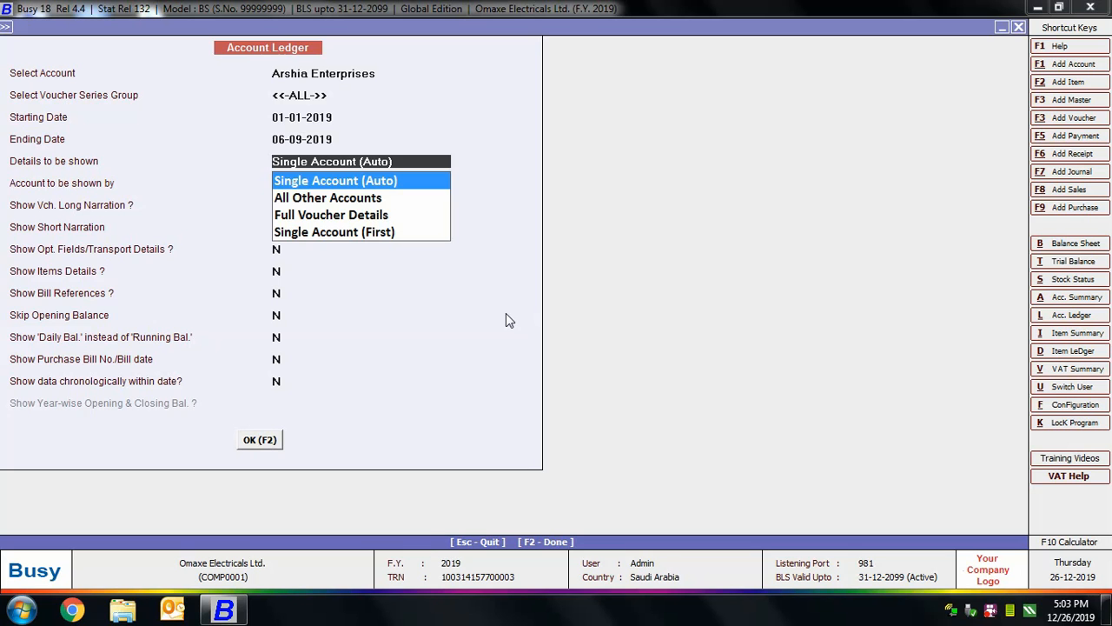
# Step: Review the choices for the ledger details to be shown and select Single Account (Auto)
pyautogui.press('Down')
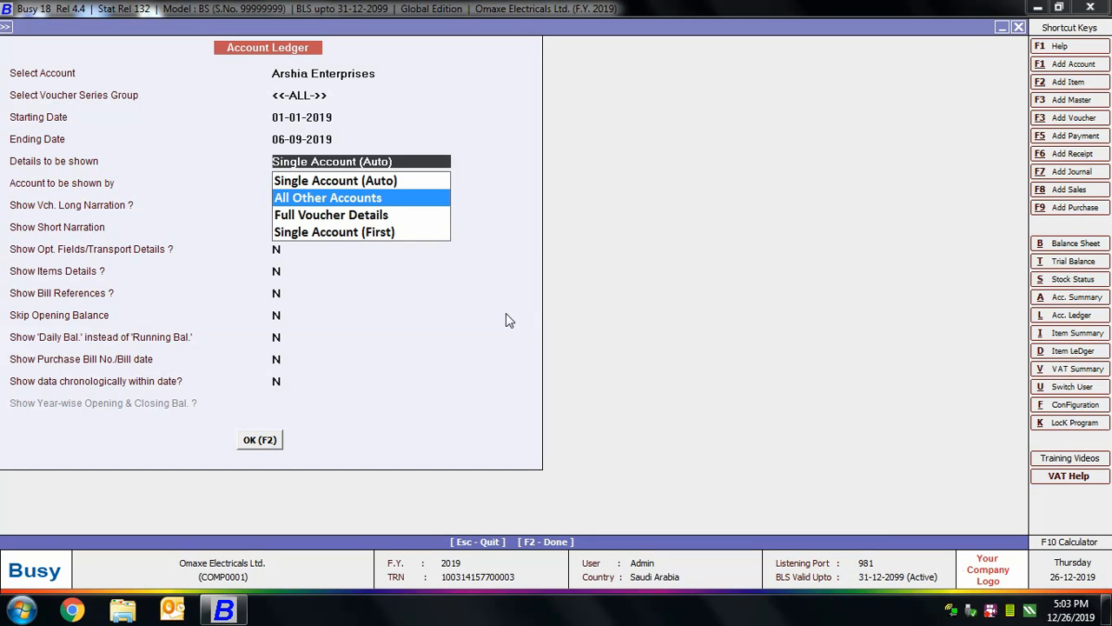
pyautogui.press('Down')
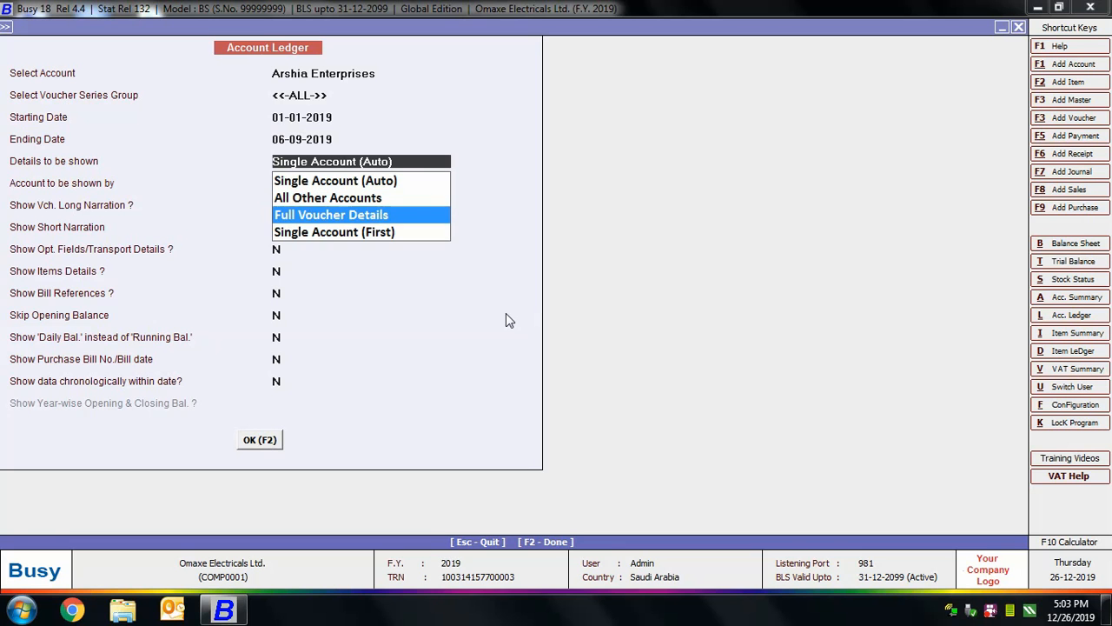
pyautogui.press('Down')
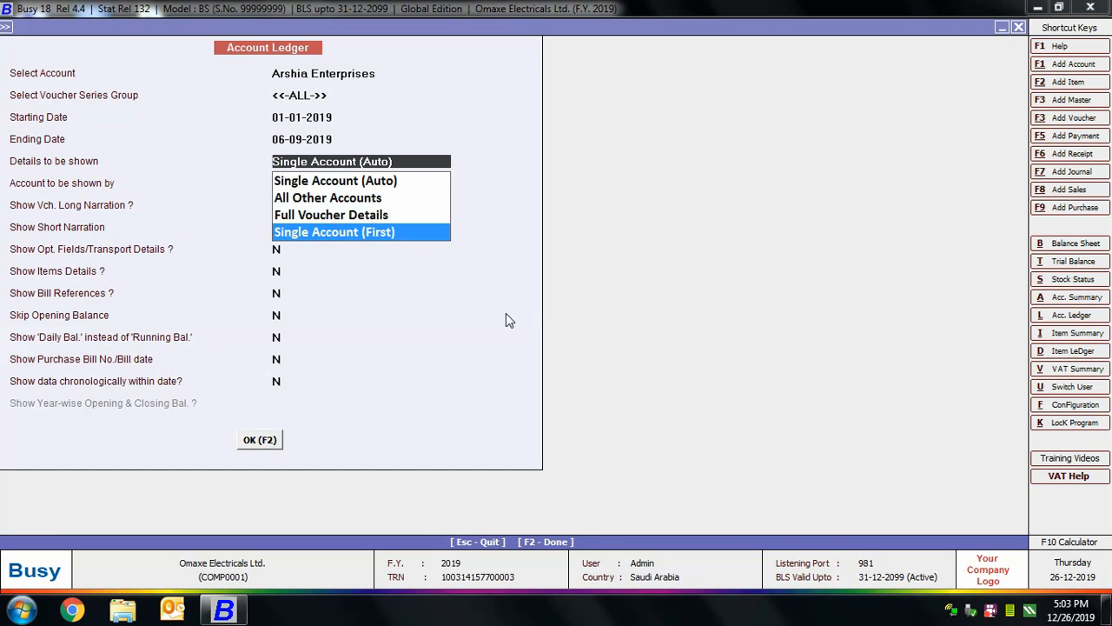
pyautogui.press('Up')
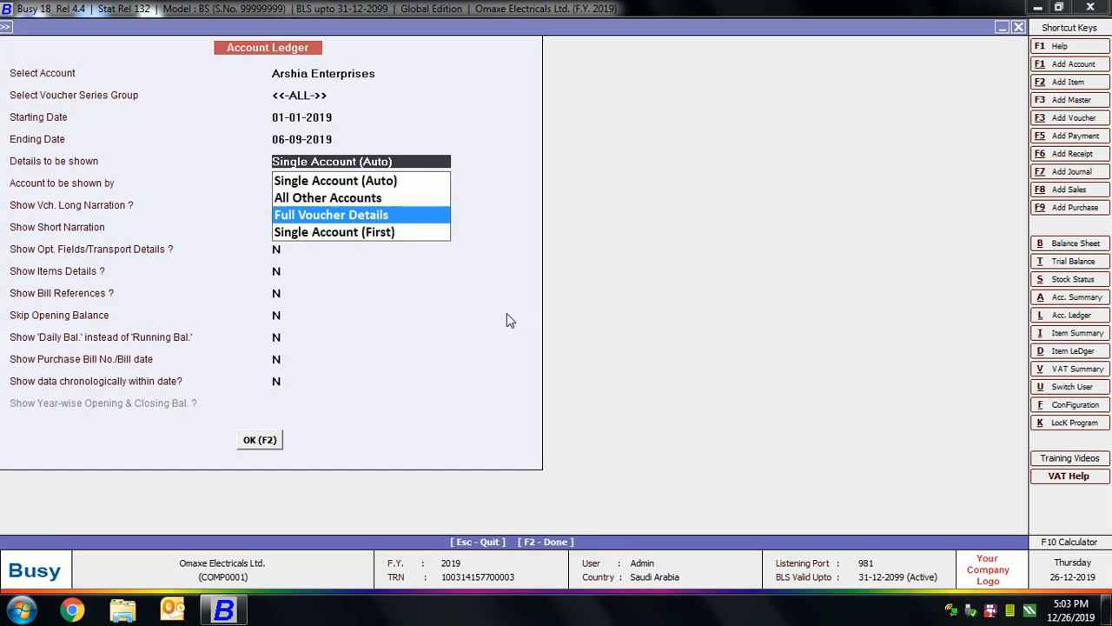
pyautogui.press('Up')
pyautogui.press('Up')
pyautogui.press('Return')
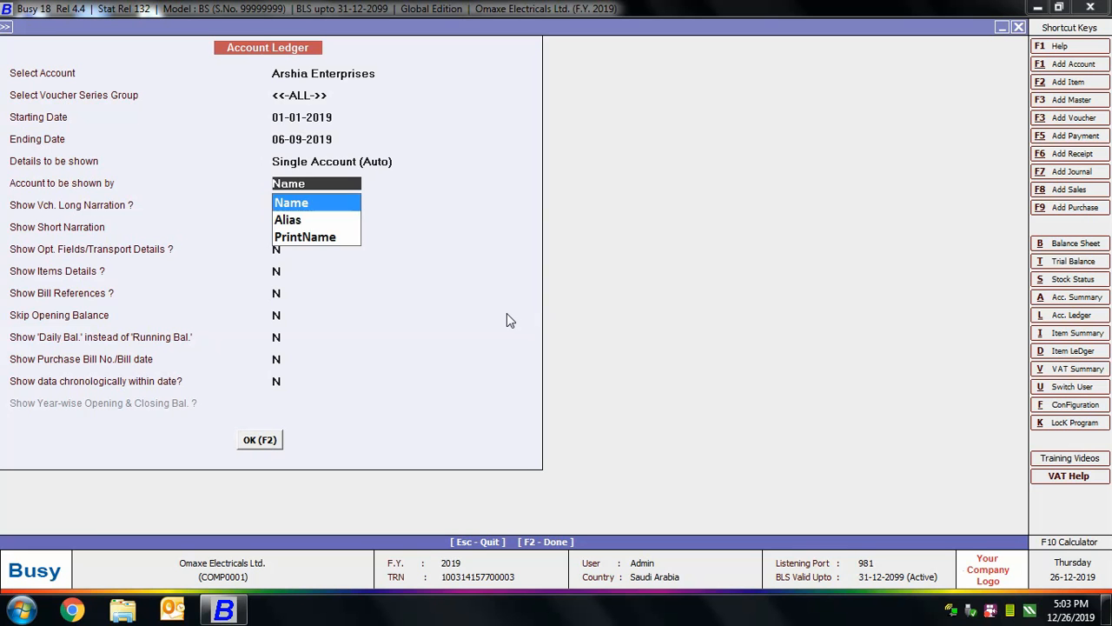
# Step: Generate the account ledger by Name with long and short narration and all other optional details off, and close it
pyautogui.press('Return')
pyautogui.press('Return')
pyautogui.press('Return')
pyautogui.press('Return')
pyautogui.press('Return')
pyautogui.press('Return')
pyautogui.press('Return')
pyautogui.press('Return')
pyautogui.press('Return')
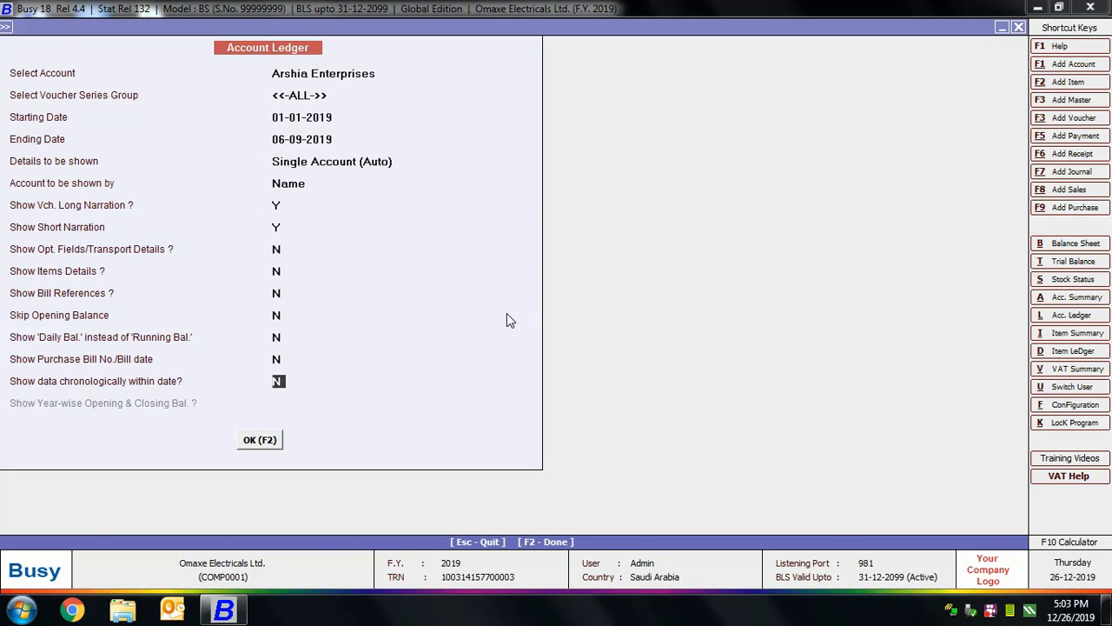
pyautogui.press('Return')
pyautogui.press('Return')
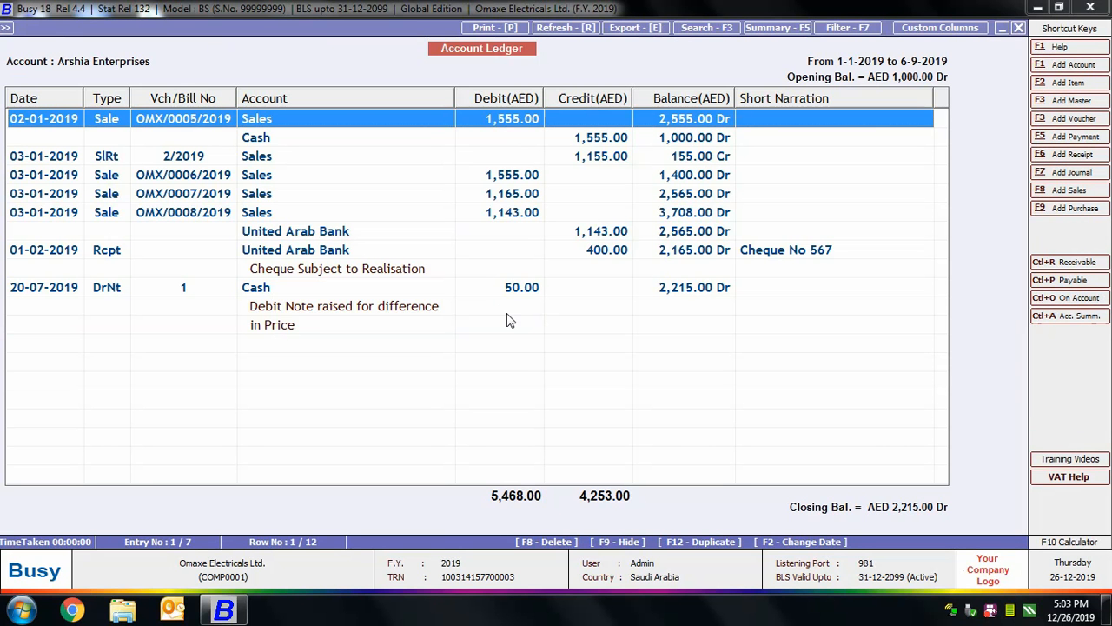
pyautogui.press('Escape')
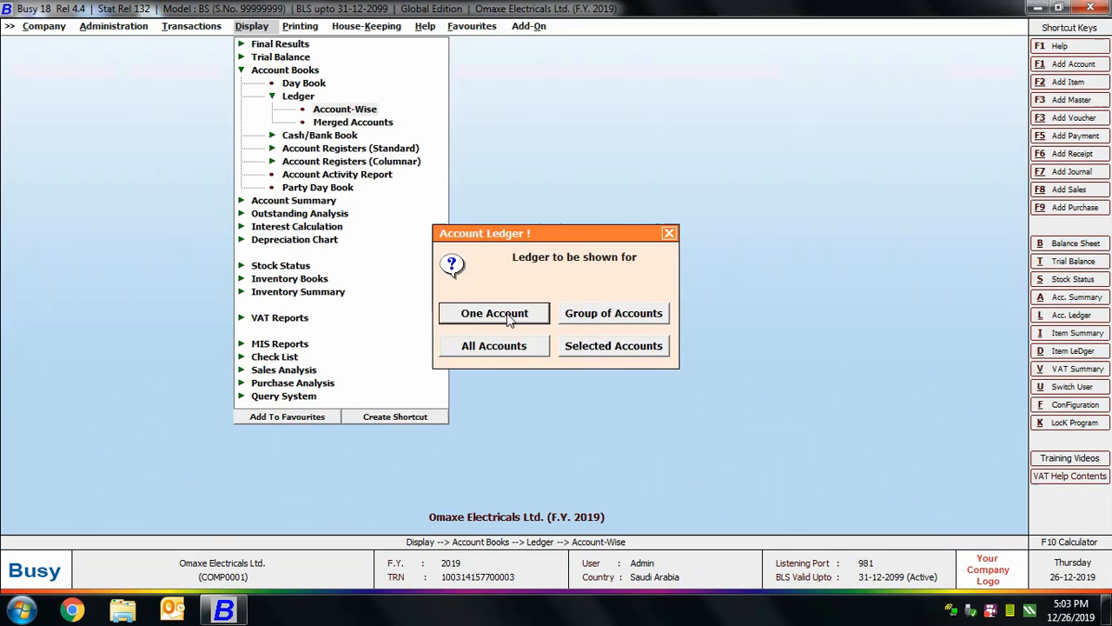
pyautogui.press('Escape')
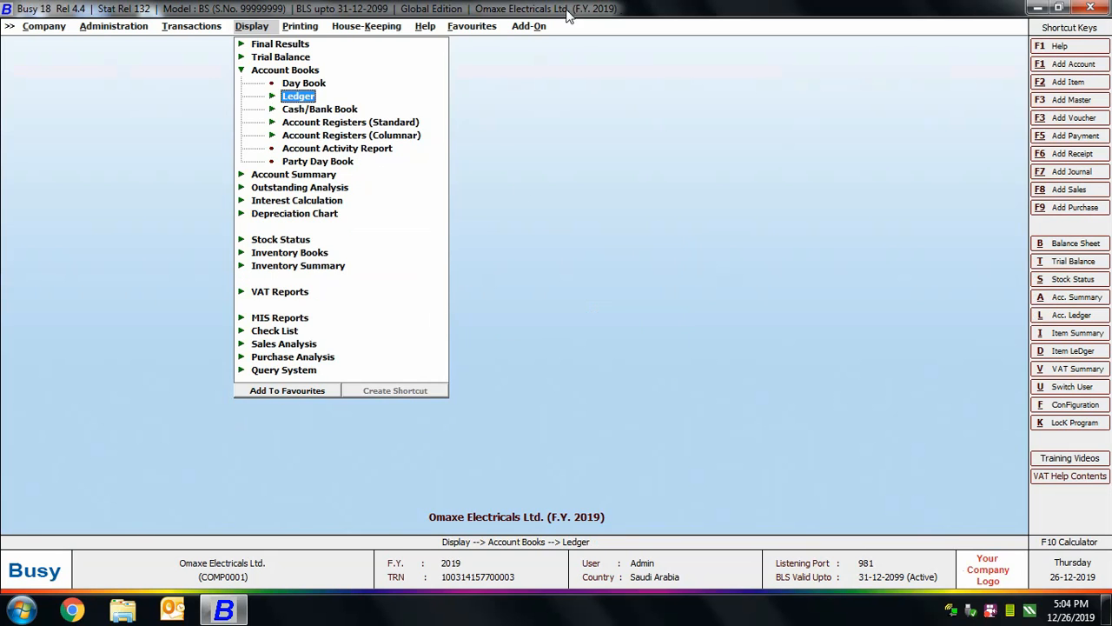
# Step: Display the single-column Cash/Bank Book of United Arab Bank for 01-01-2019 to 06-09-2019 without clubbed daily sales, and close it
pyautogui.click(347, 111)
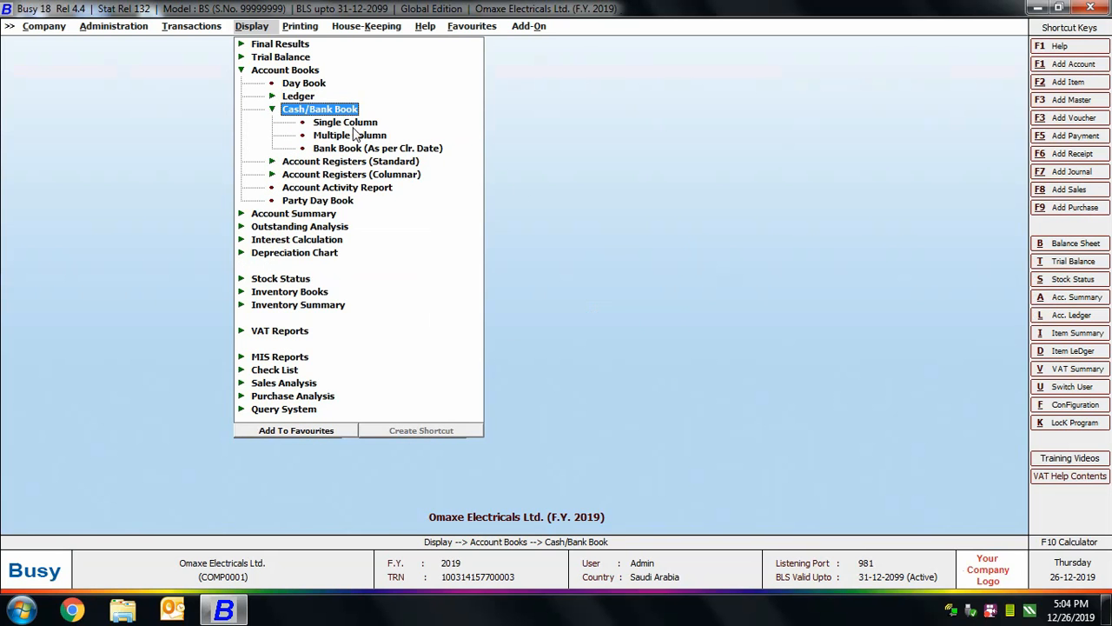
pyautogui.press('Down')
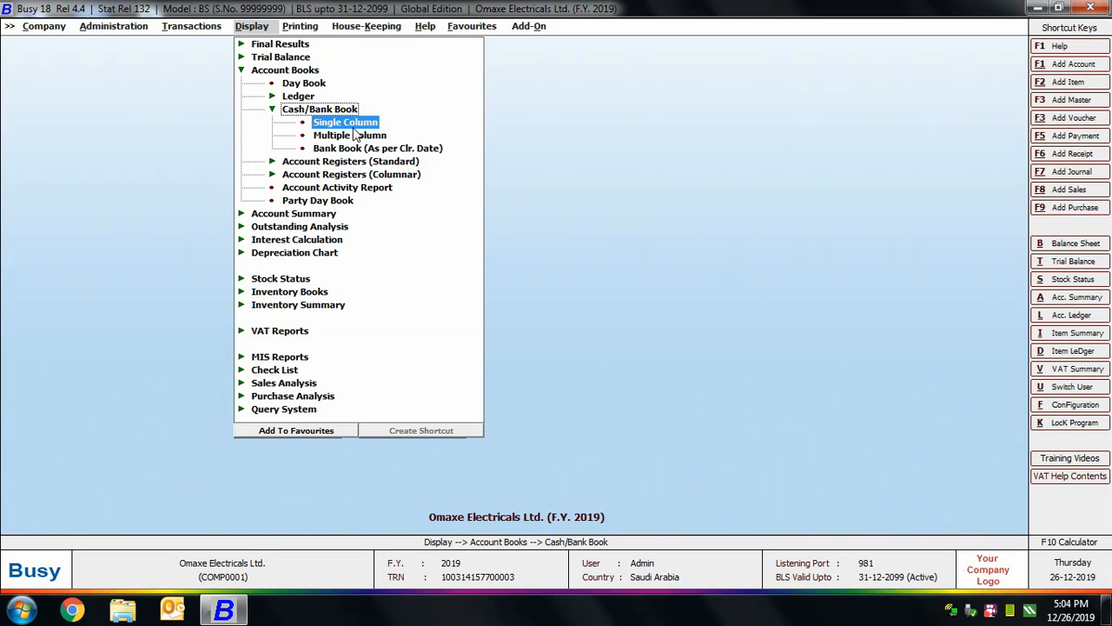
pyautogui.press('Return')
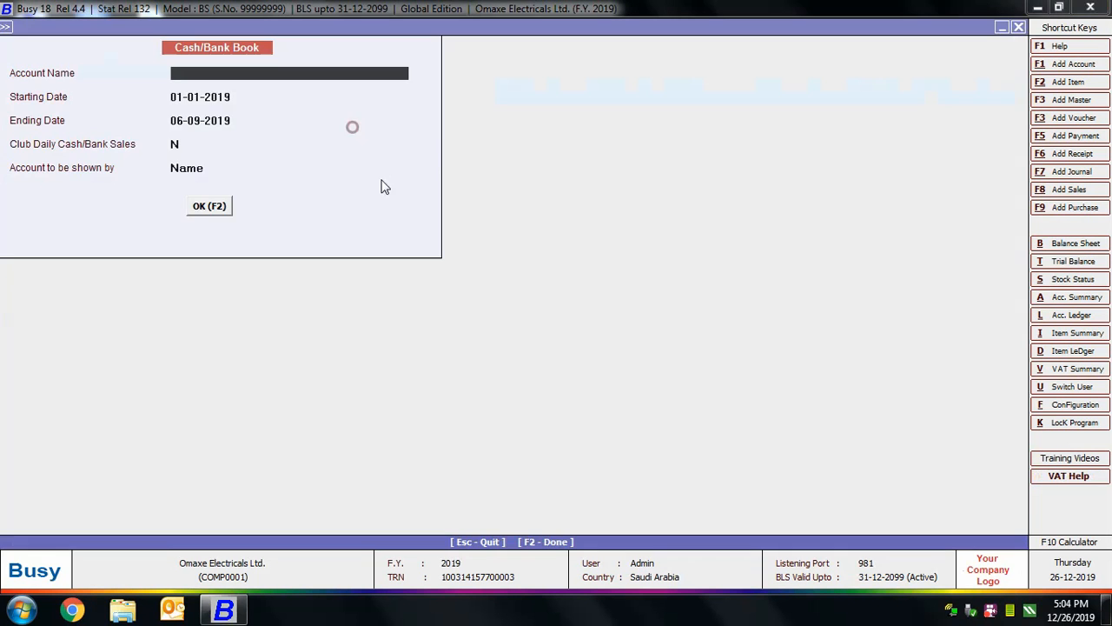
pyautogui.press('Return')
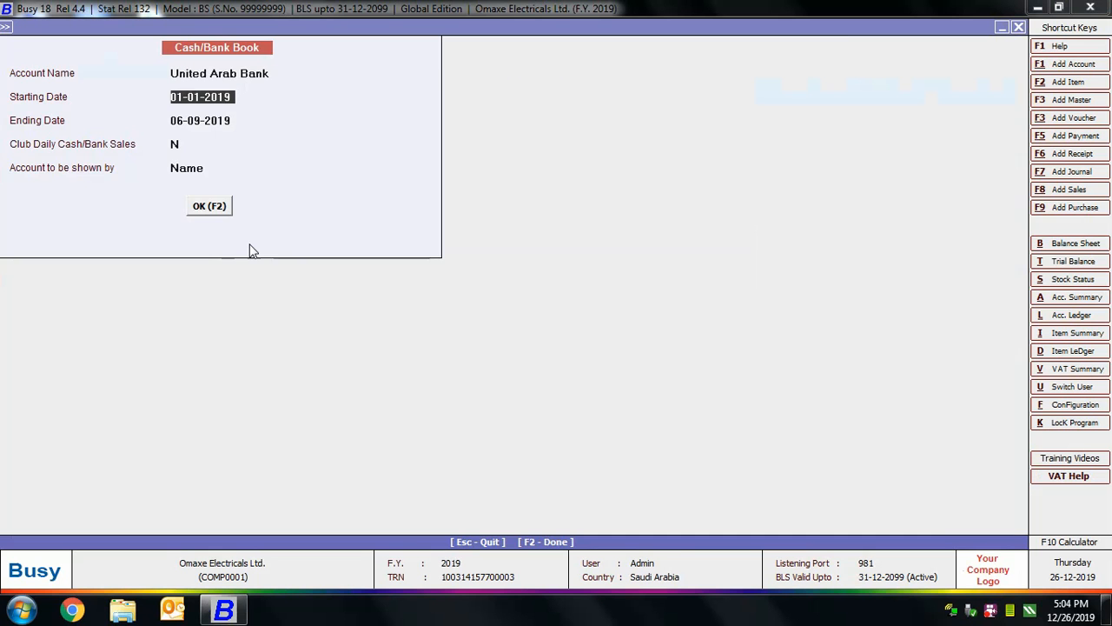
pyautogui.press('F2')
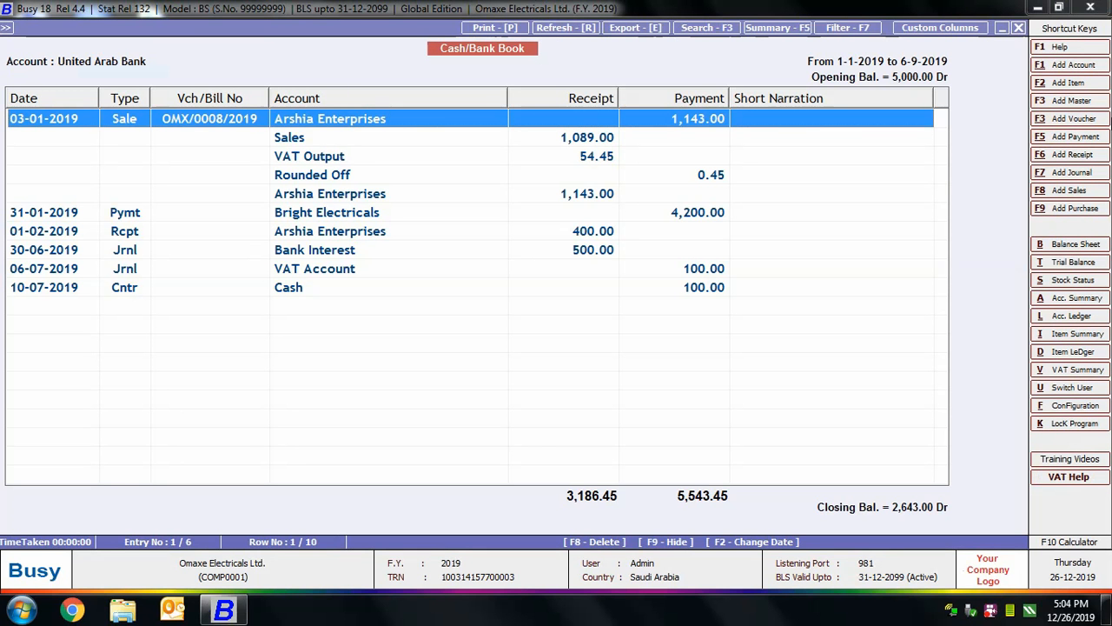
pyautogui.click(1018, 29)
pyautogui.click(1019, 28)
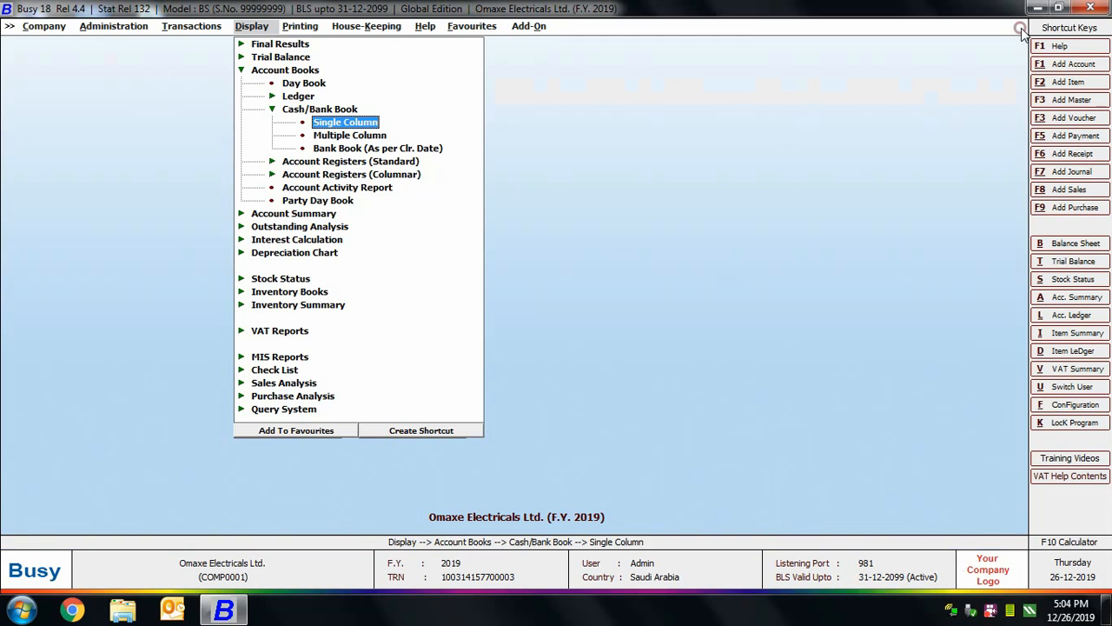
# Step: Open the standard Sales Register for all sale types and one party
pyautogui.click(305, 112)
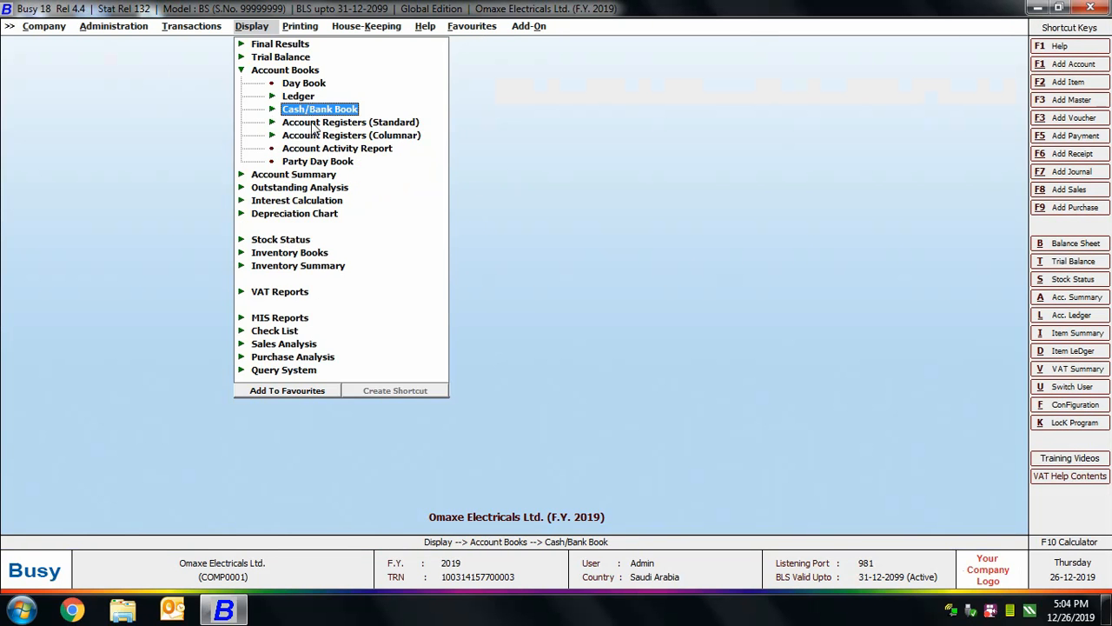
pyautogui.click(311, 124)
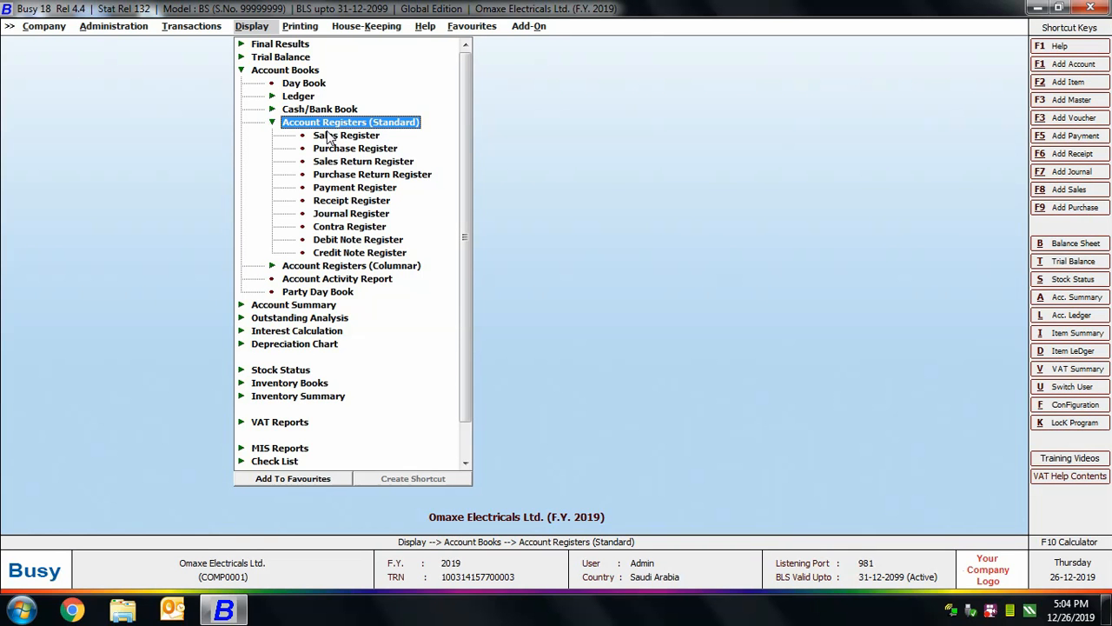
pyautogui.click(332, 137)
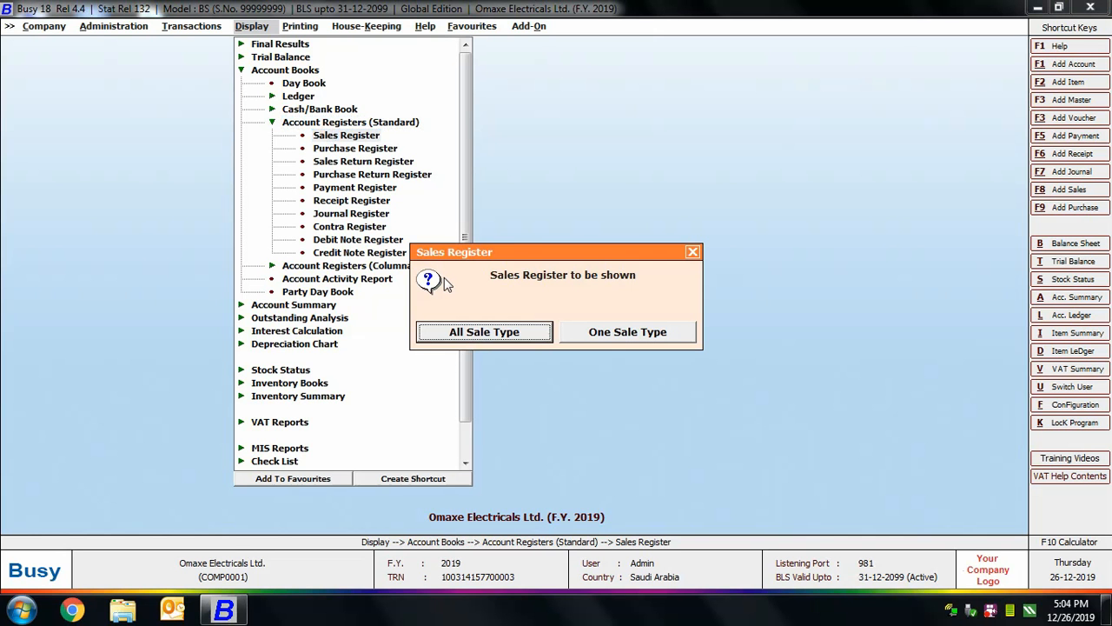
pyautogui.click(487, 332)
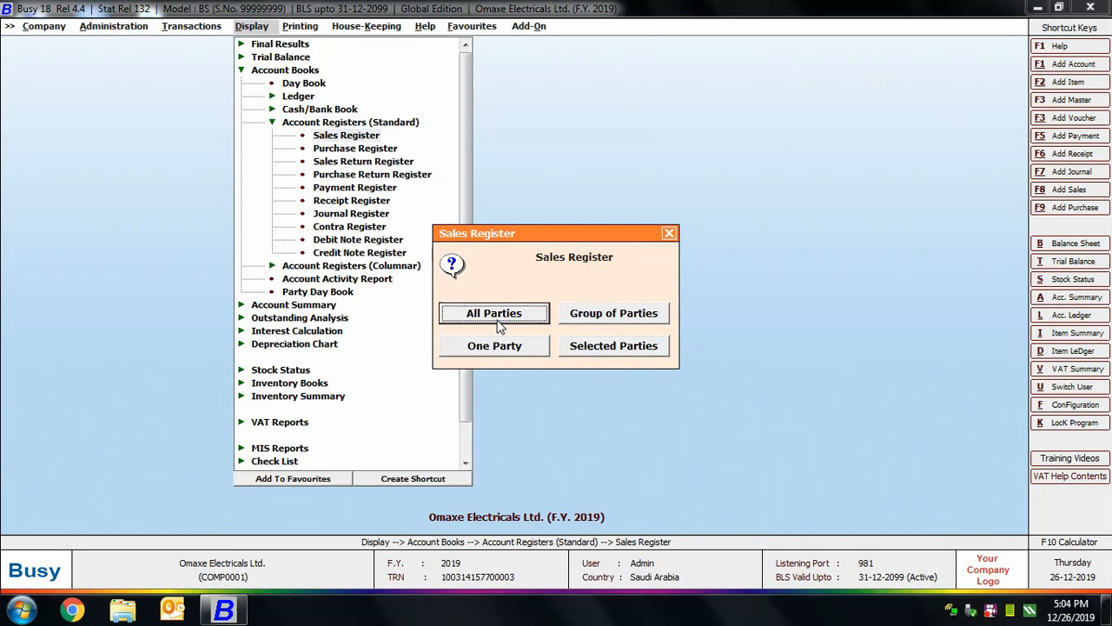
pyautogui.click(501, 345)
# Step: Select the Arshia Enterprises account with all voucher series groups and all voucher series for the register
pyautogui.write('A')
pyautogui.press('Down')
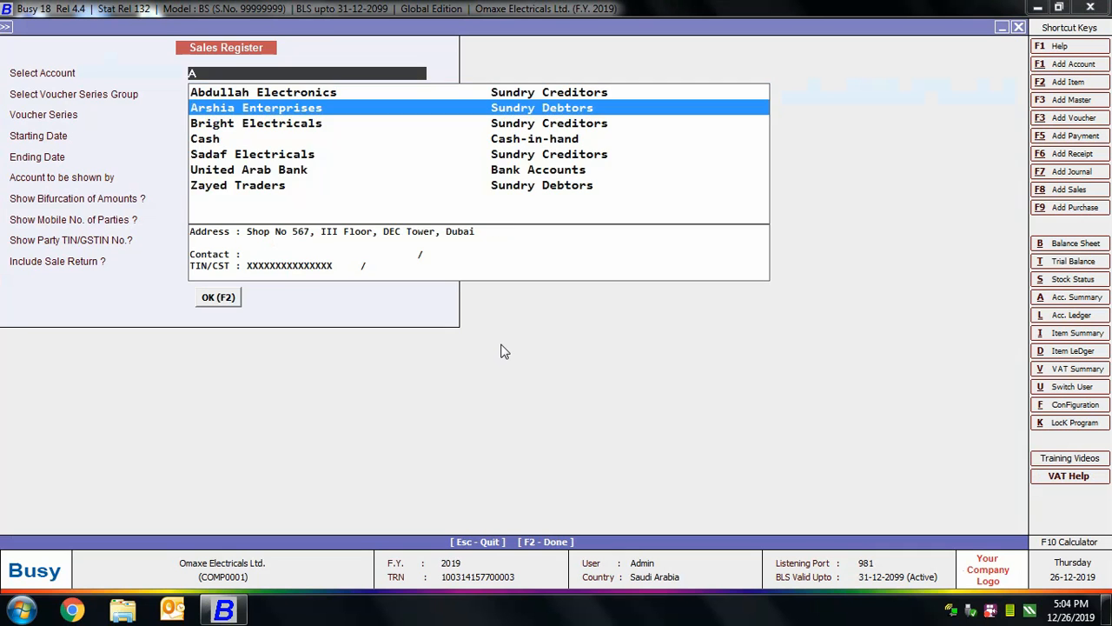
pyautogui.press('Return')
pyautogui.press('Return')
pyautogui.press('Return')
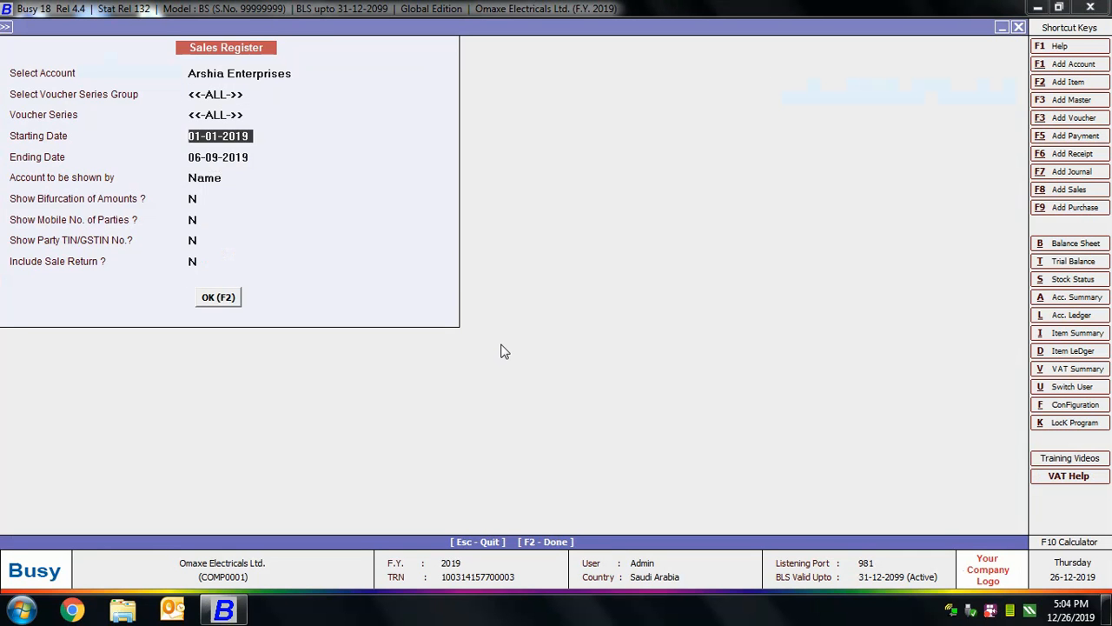
# Step: Generate the Sales Register from 01-01-2019 to 06-09-2019 by Name, without bifurcation, mobile numbers, TIN/GSTIN or sale returns, and close it
pyautogui.press('Return')
pyautogui.press('Return')
pyautogui.press('Return')
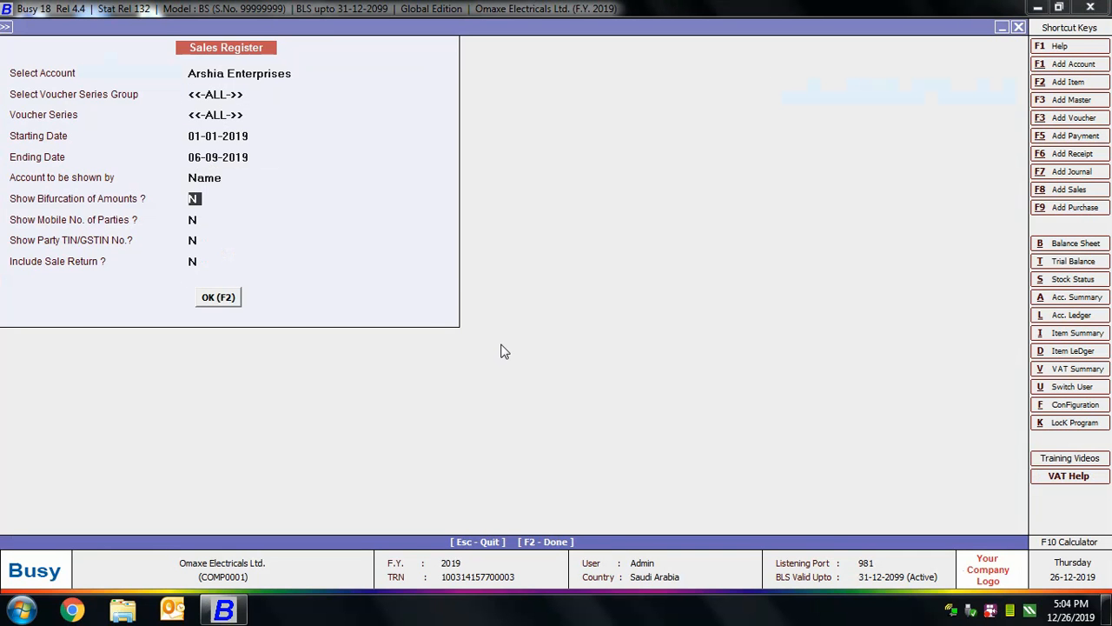
pyautogui.press('Return')
pyautogui.press('Return')
pyautogui.press('Return')
pyautogui.press('Return')
pyautogui.press('Return')
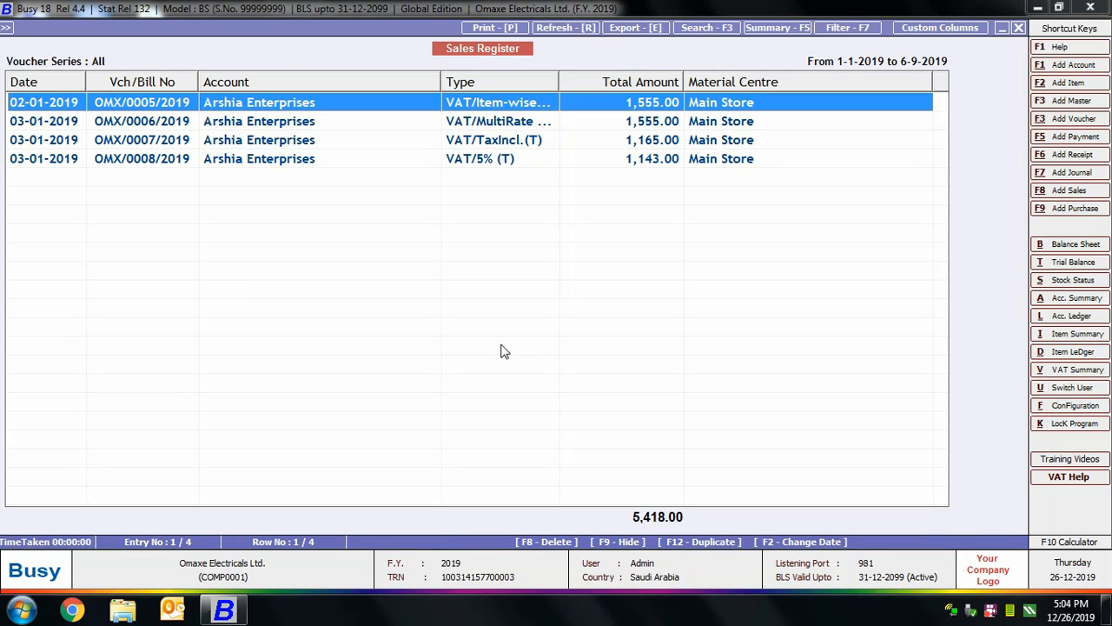
pyautogui.press('Escape')
pyautogui.press('Escape')
pyautogui.press('Escape')
# Step: Display the Daily Balances account summary of Arshia Enterprises for 01-01-2019 to 06-09-2019 and close it
pyautogui.click(262, 73)
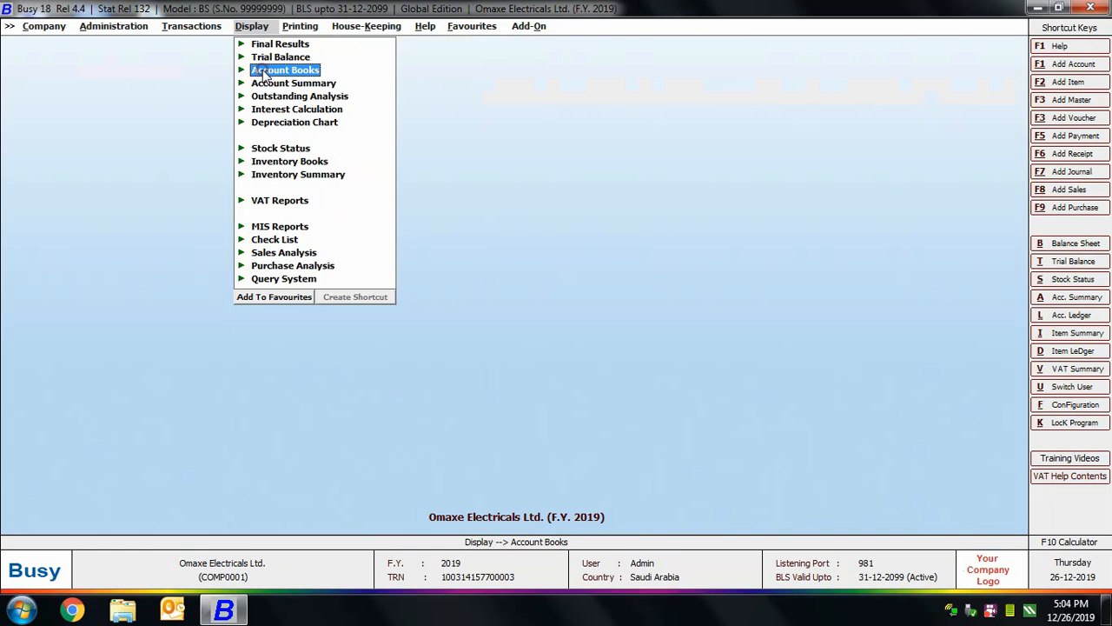
pyautogui.click(309, 84)
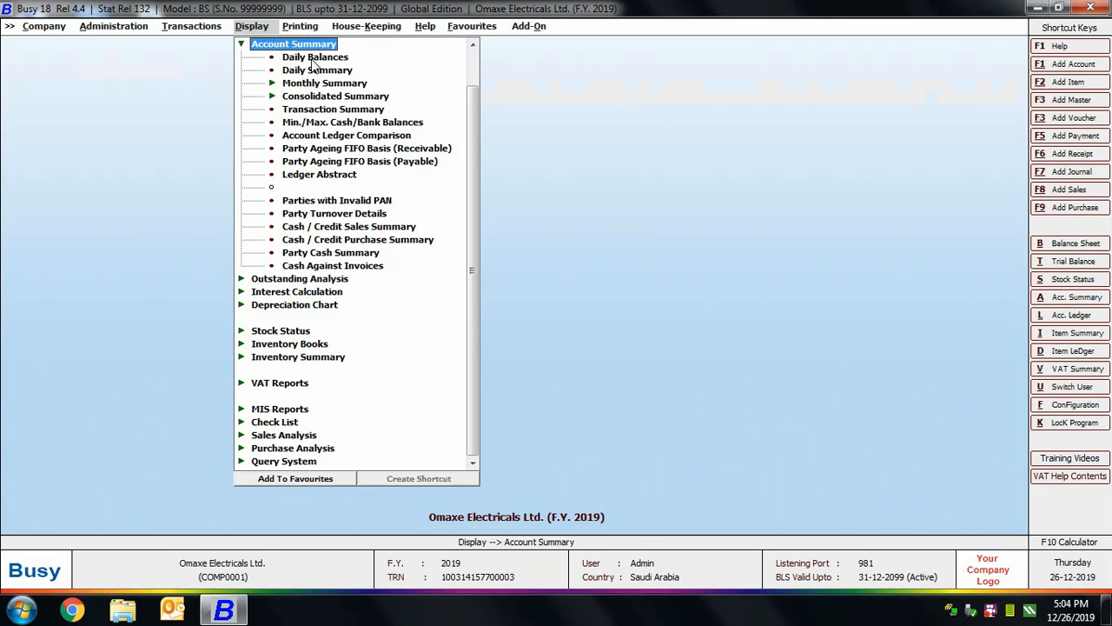
pyautogui.doubleClick(315, 57)
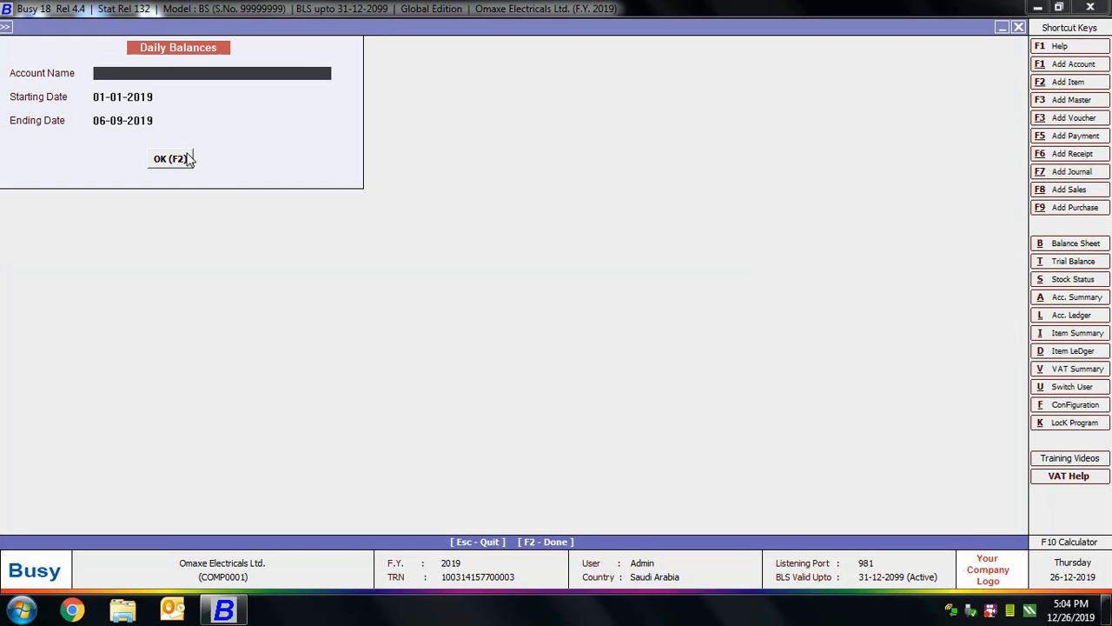
pyautogui.write('a')
pyautogui.press('Return')
pyautogui.press('Return')
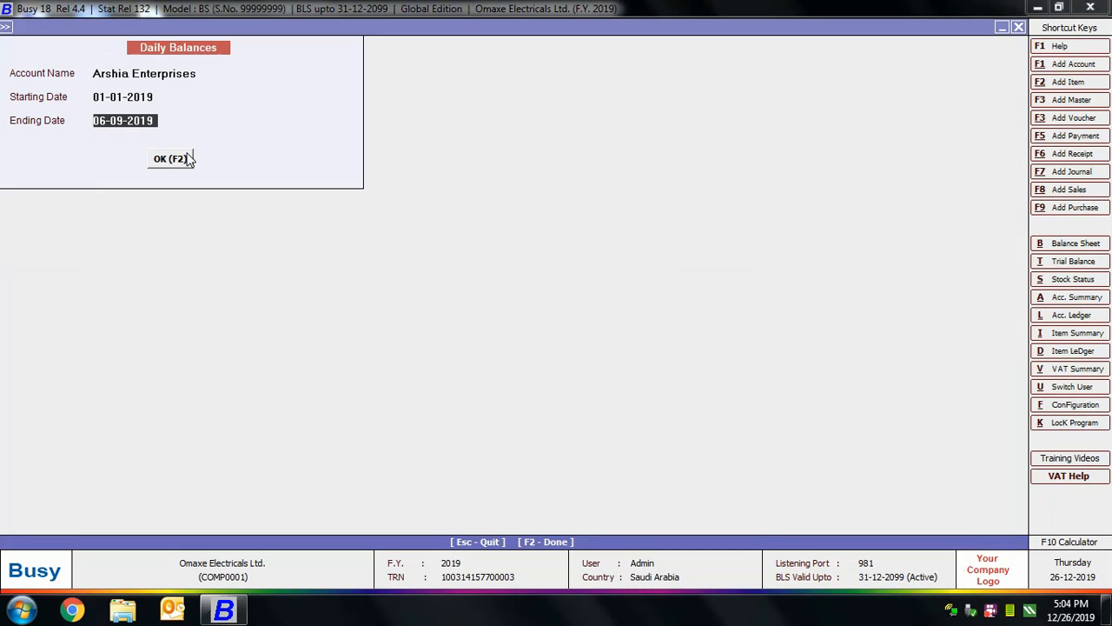
pyautogui.click(187, 159)
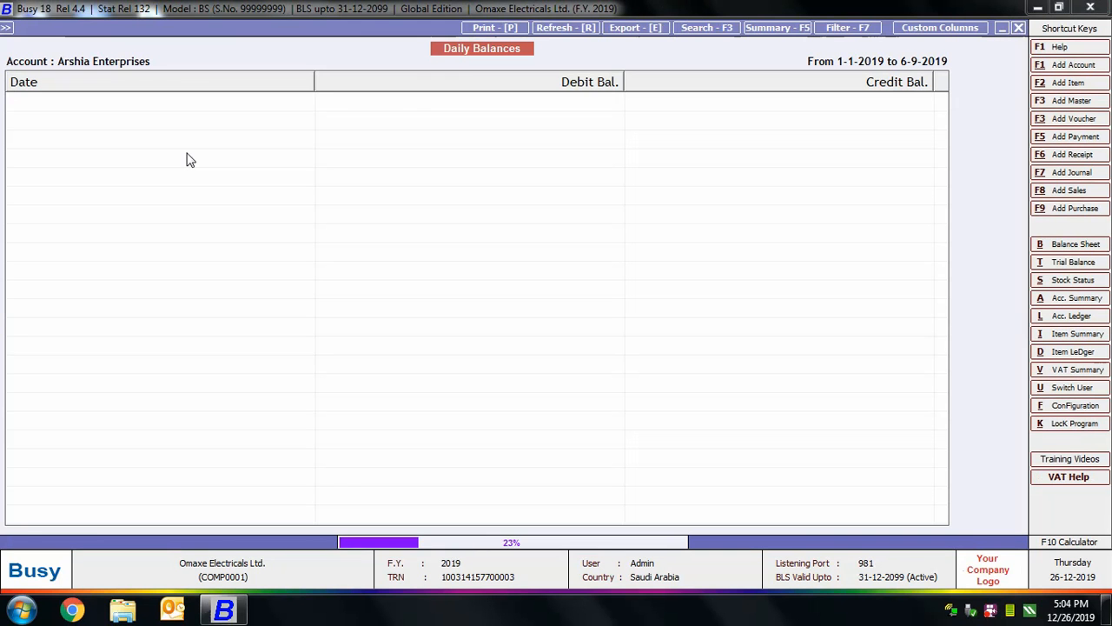
pyautogui.click(1019, 30)
pyautogui.click(1020, 30)
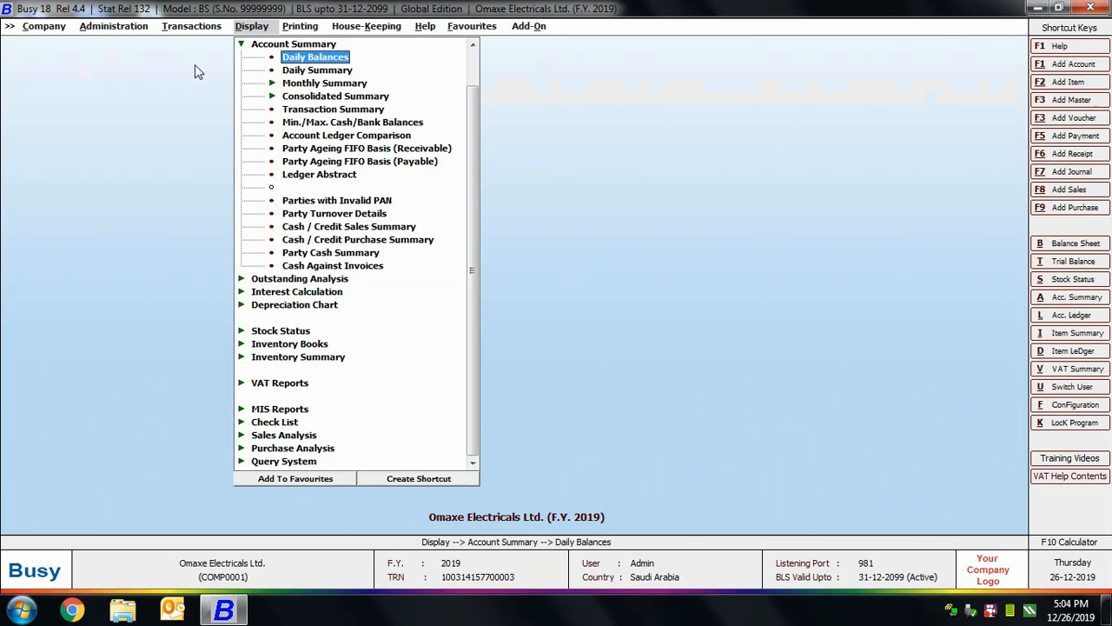
# Step: Display the Daily Summary of Arshia Enterprises for 01-01-2019 to 06-09-2019 without unmoved dates, and close it
pyautogui.doubleClick(313, 72)
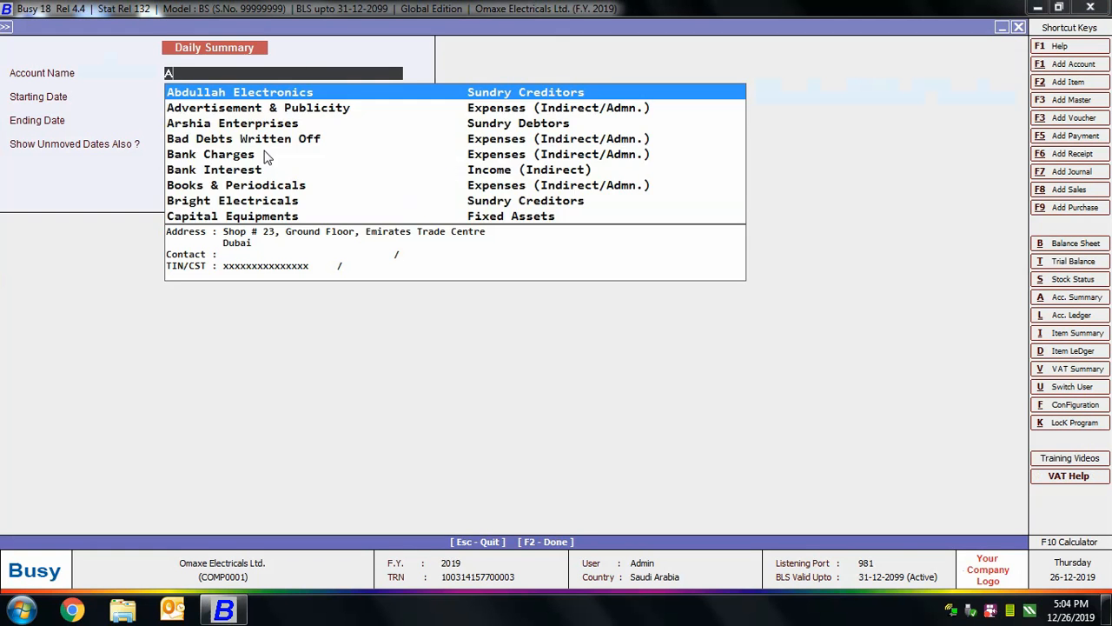
pyautogui.write('arsh')
pyautogui.press('Return')
pyautogui.press('Return')
pyautogui.press('Return')
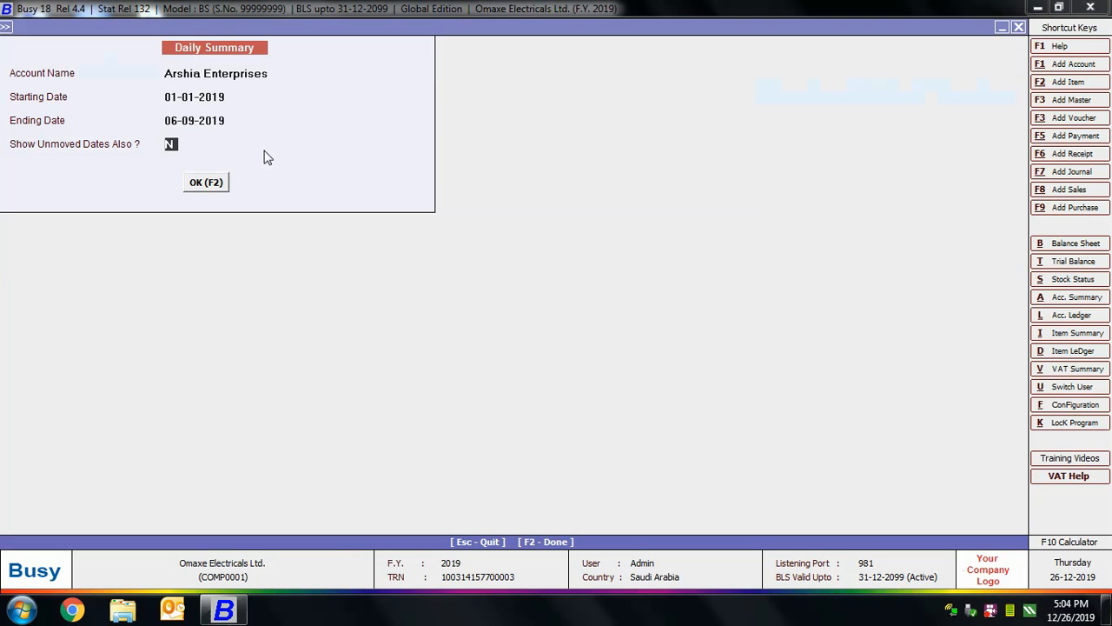
pyautogui.press('Return')
pyautogui.press('Return')
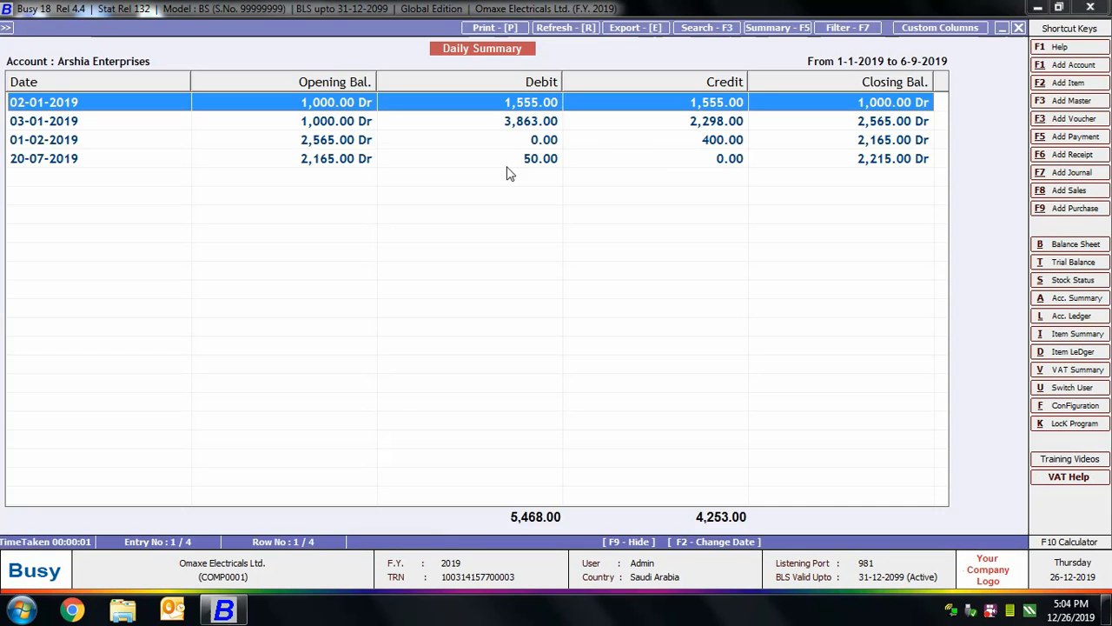
pyautogui.click(1019, 28)
pyautogui.click(1019, 28)
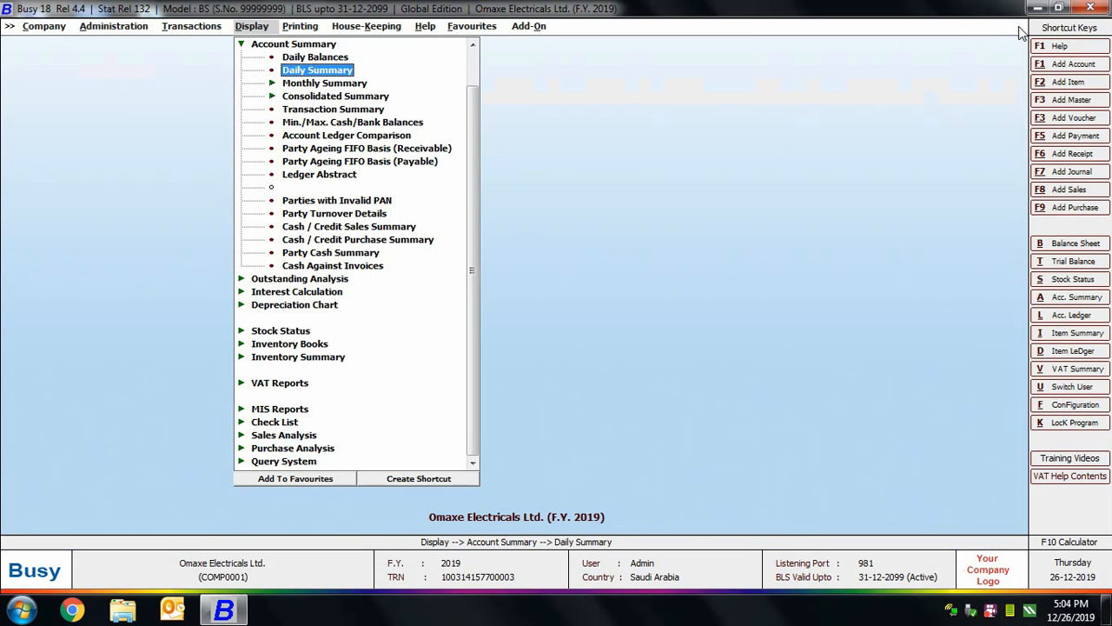
# Step: Open the vertical Monthly Summary on account basis for one account
pyautogui.click(347, 82)
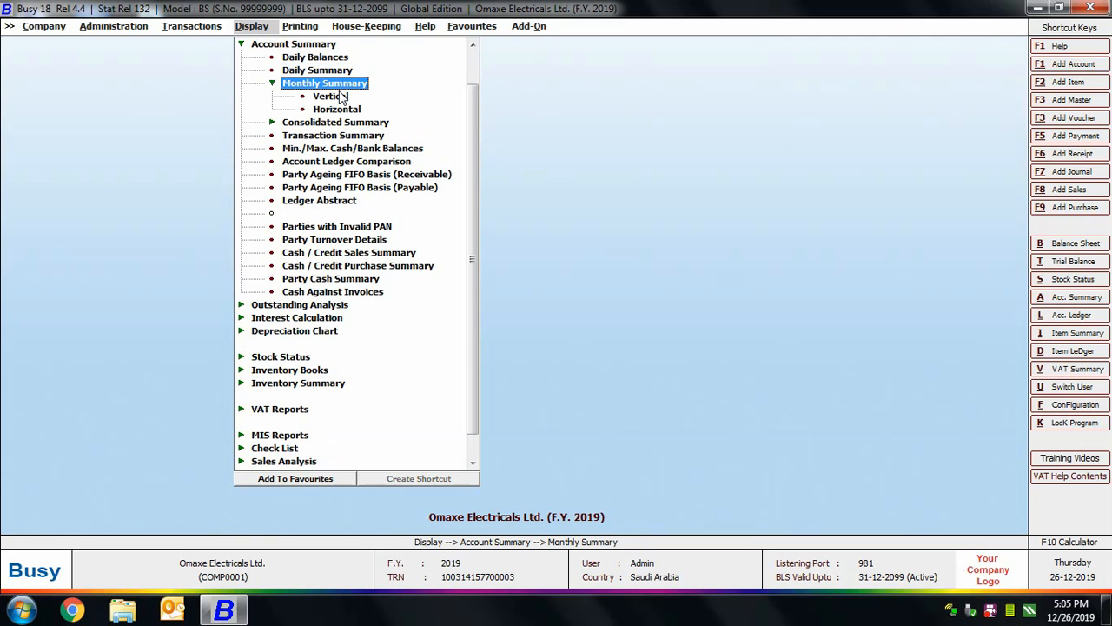
pyautogui.click(340, 95)
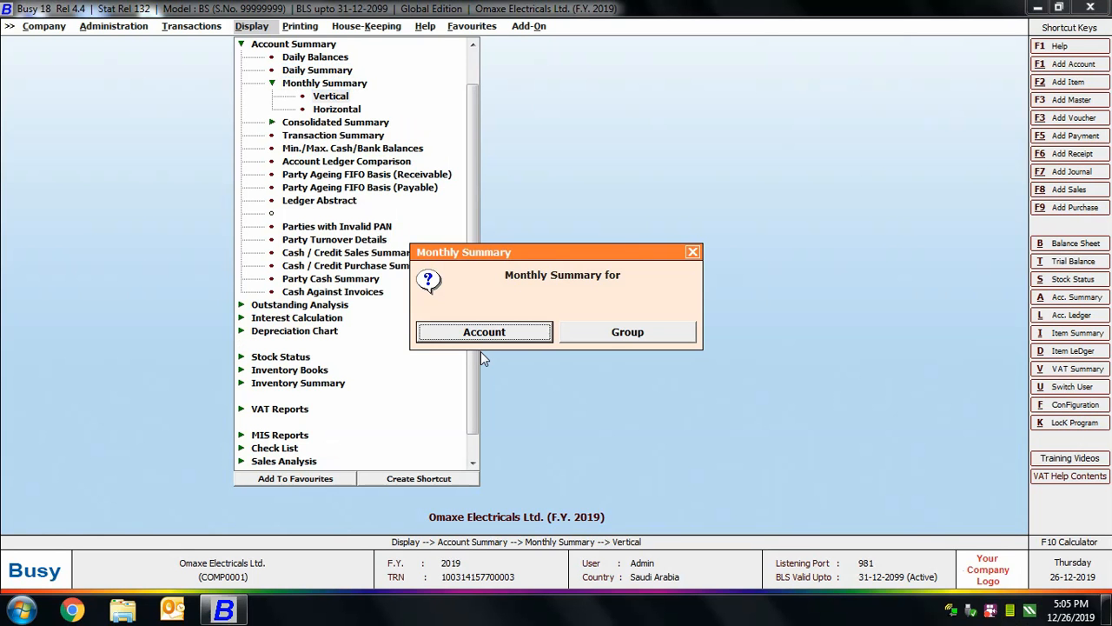
pyautogui.click(484, 332)
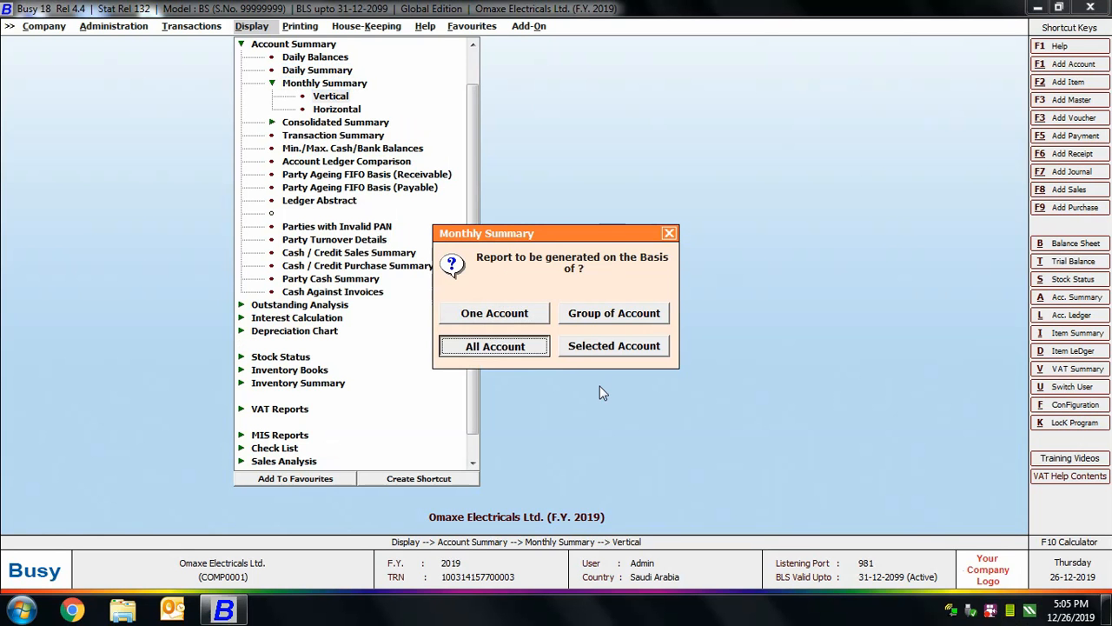
pyautogui.click(513, 317)
# Step: Generate the Monthly Summary of Arshia Enterprises from January to February and close it
pyautogui.write('ARS')
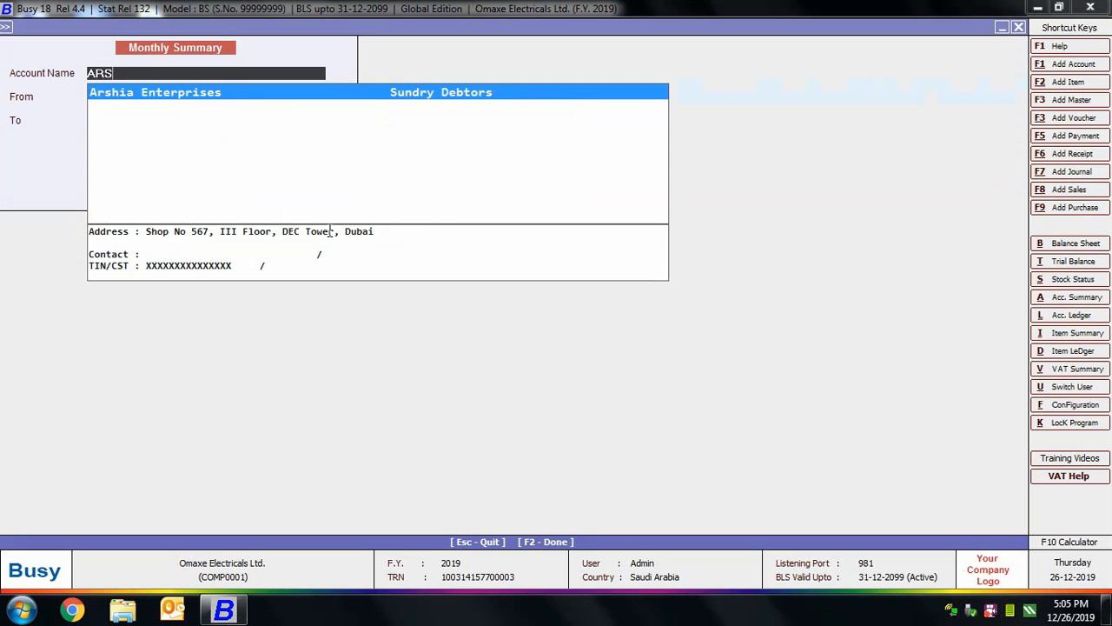
pyautogui.press('Return')
pyautogui.press('Return')
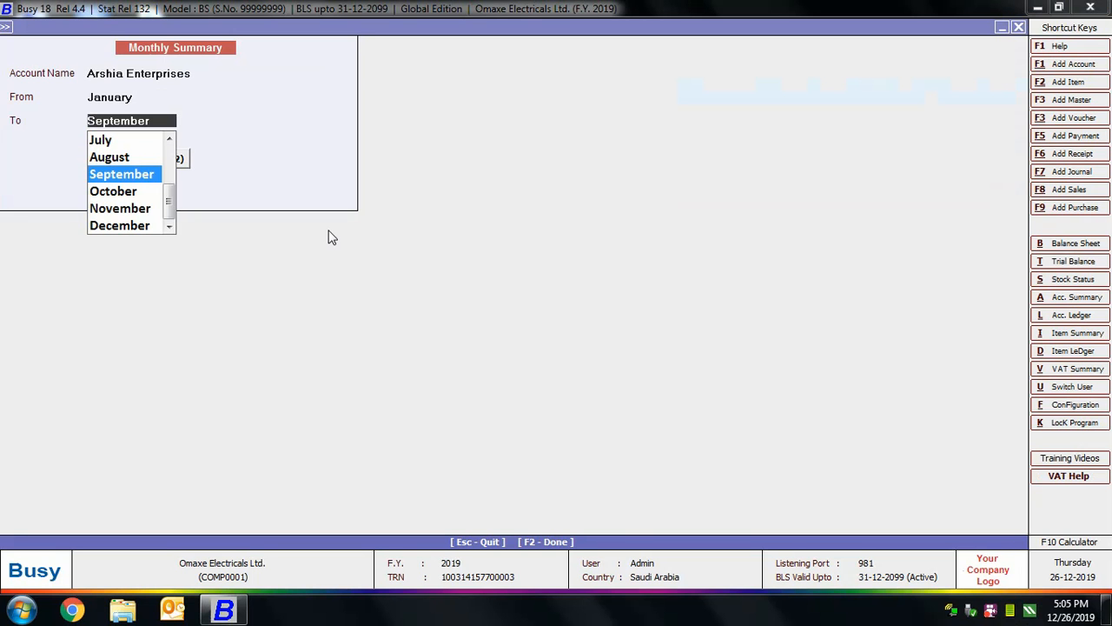
pyautogui.press('BackSpace')
pyautogui.write('fe')
pyautogui.press('Return')
pyautogui.press('Return')
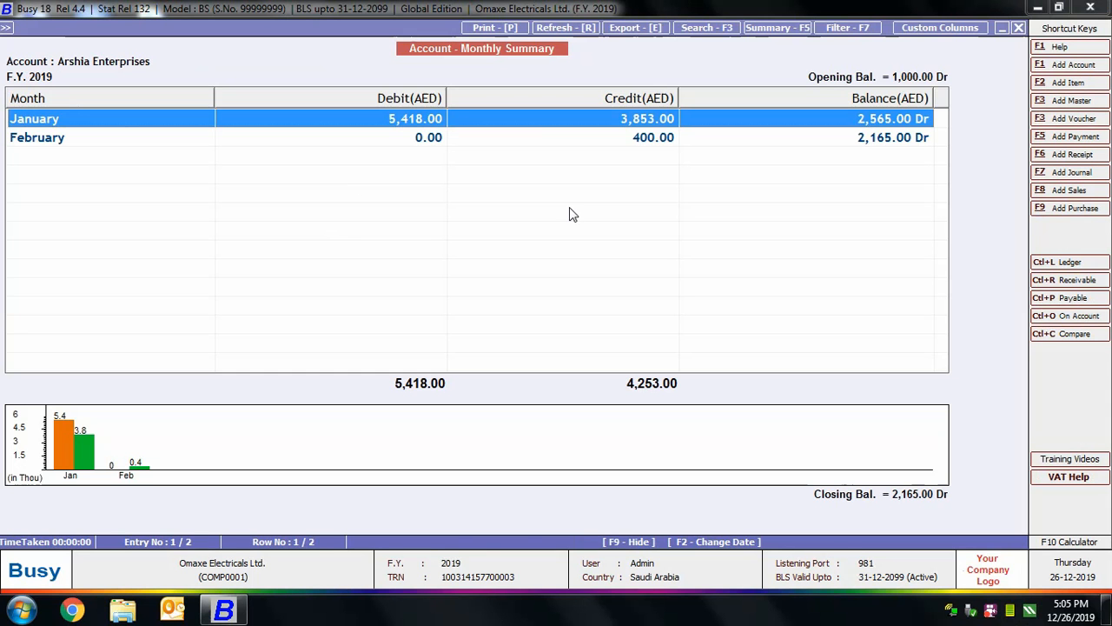
pyautogui.click(1019, 27)
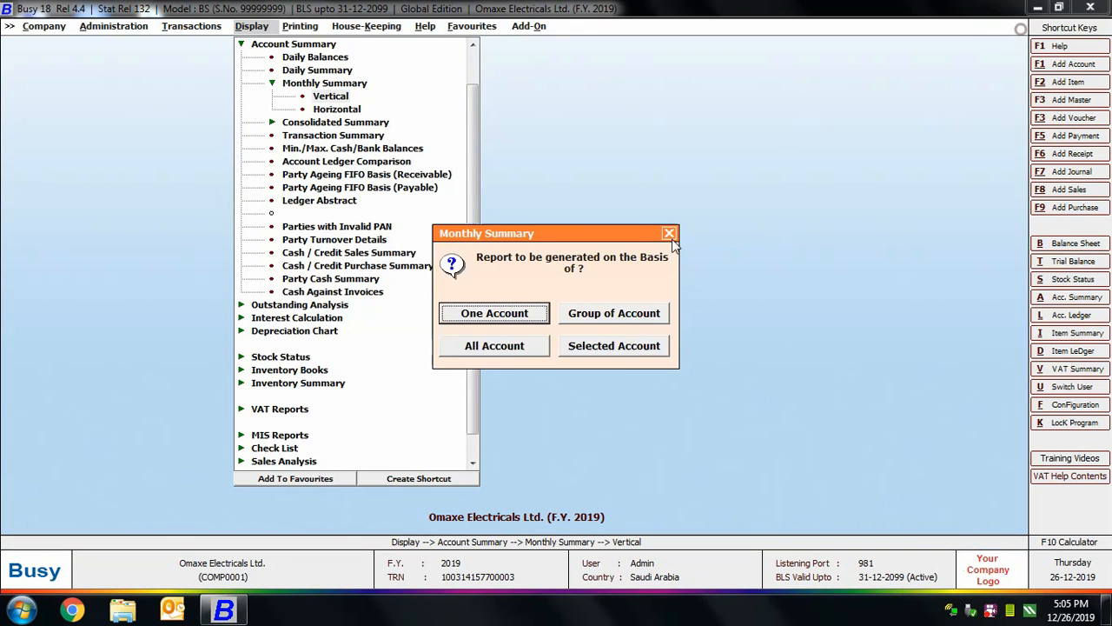
# Step: Dismiss the Monthly Summary prompt and open the account-wise Consolidated Summary for all accounts
pyautogui.click(672, 233)
pyautogui.click(695, 251)
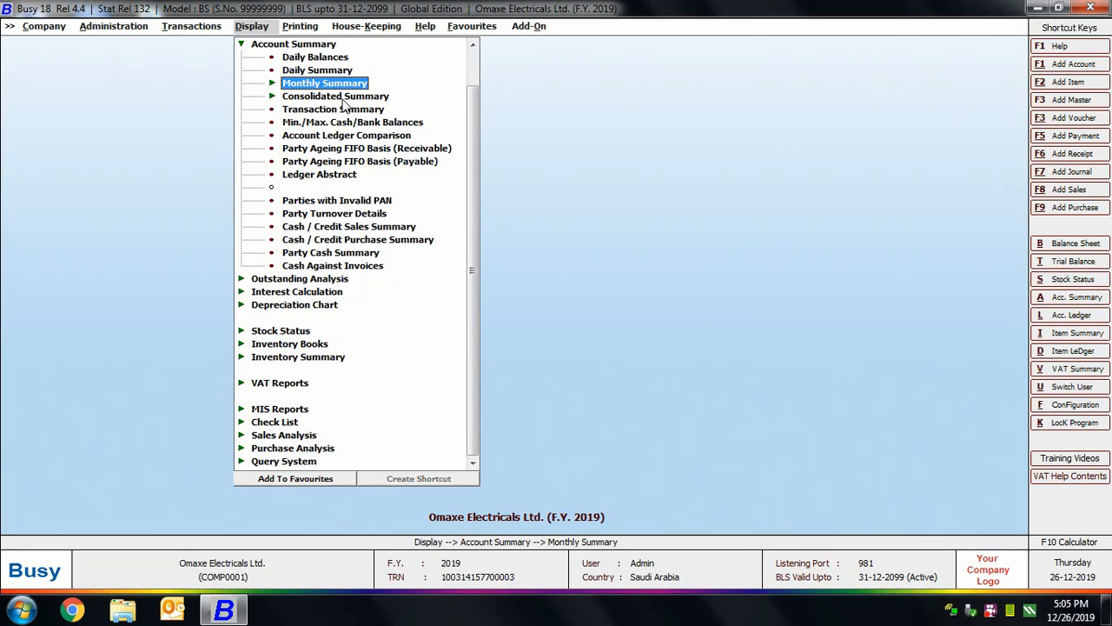
pyautogui.click(345, 97)
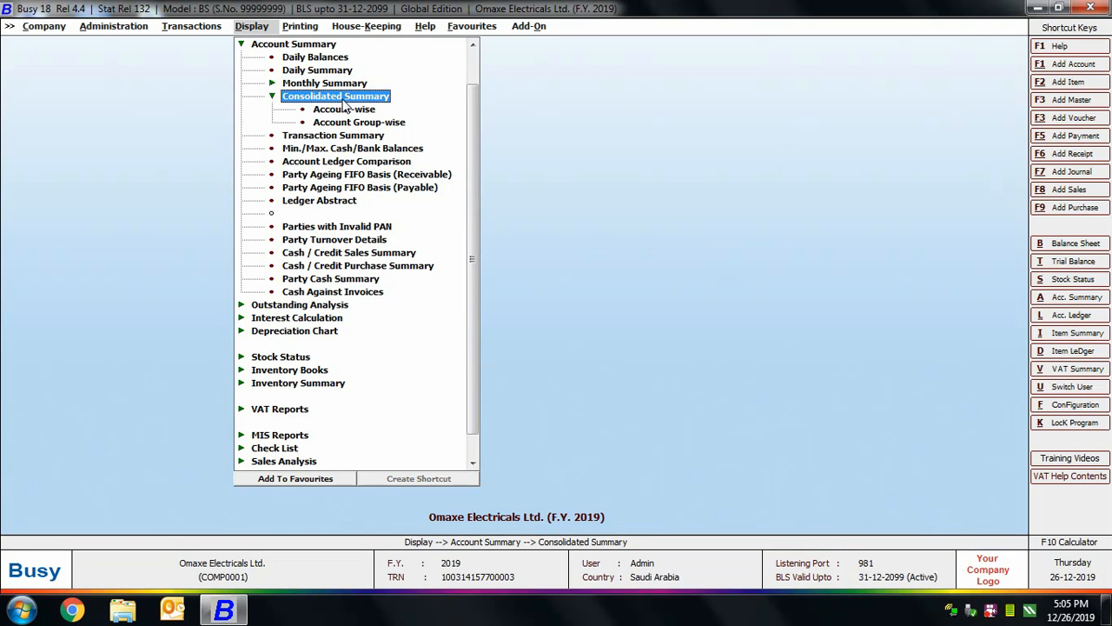
pyautogui.click(343, 111)
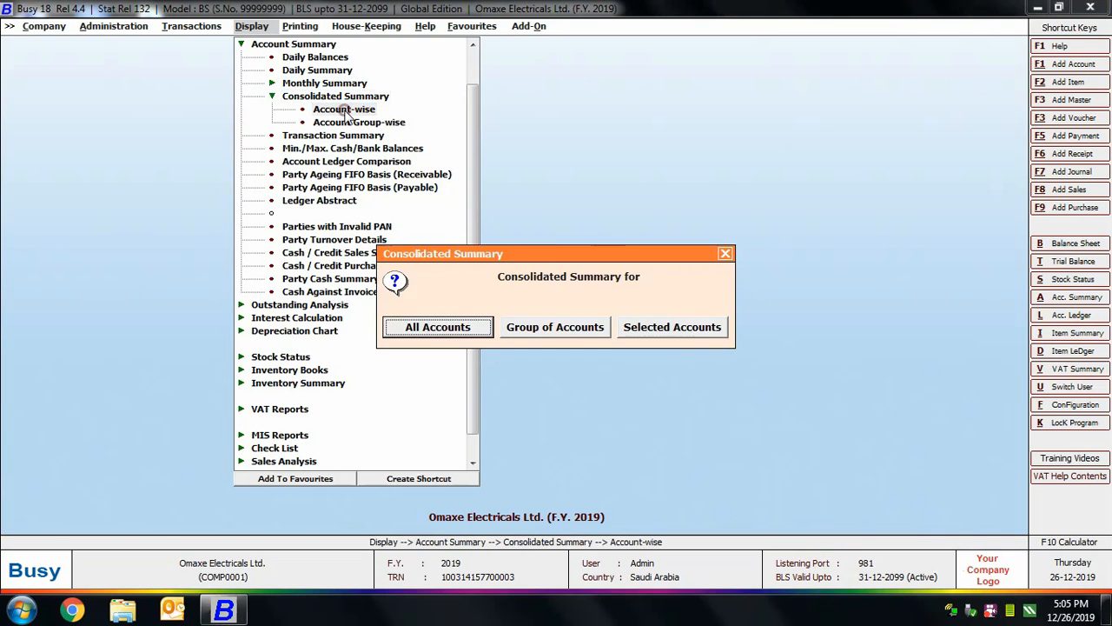
pyautogui.click(440, 336)
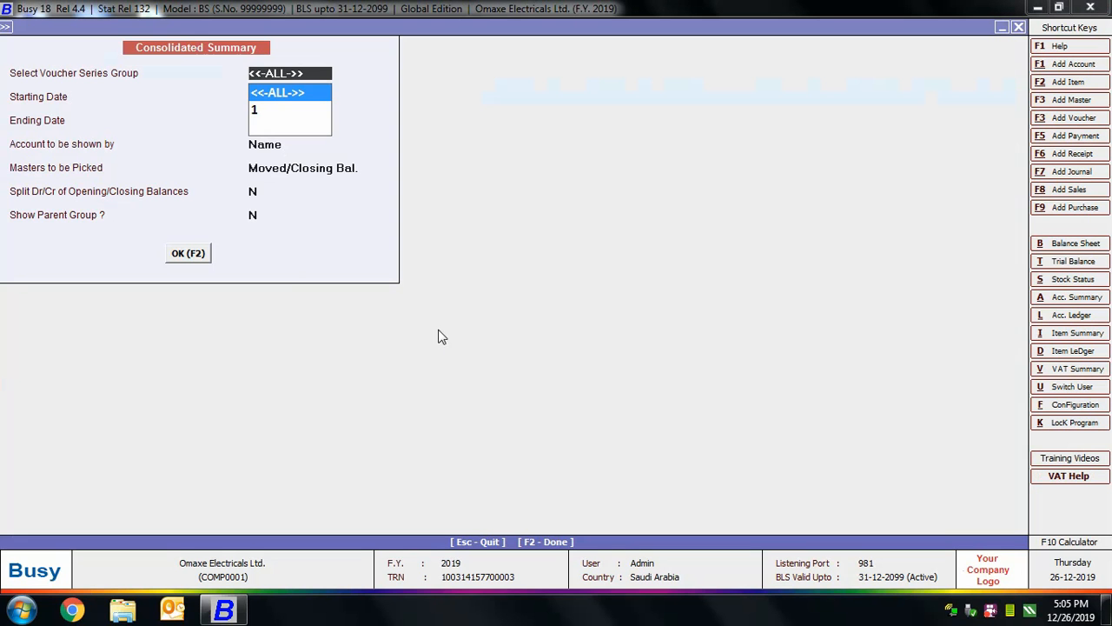
# Step: Display the Consolidated Summary for 01-01-2019 to 06-09-2019 with Moved/Closing Bal. masters and no parent group, and close it
pyautogui.press('Return')
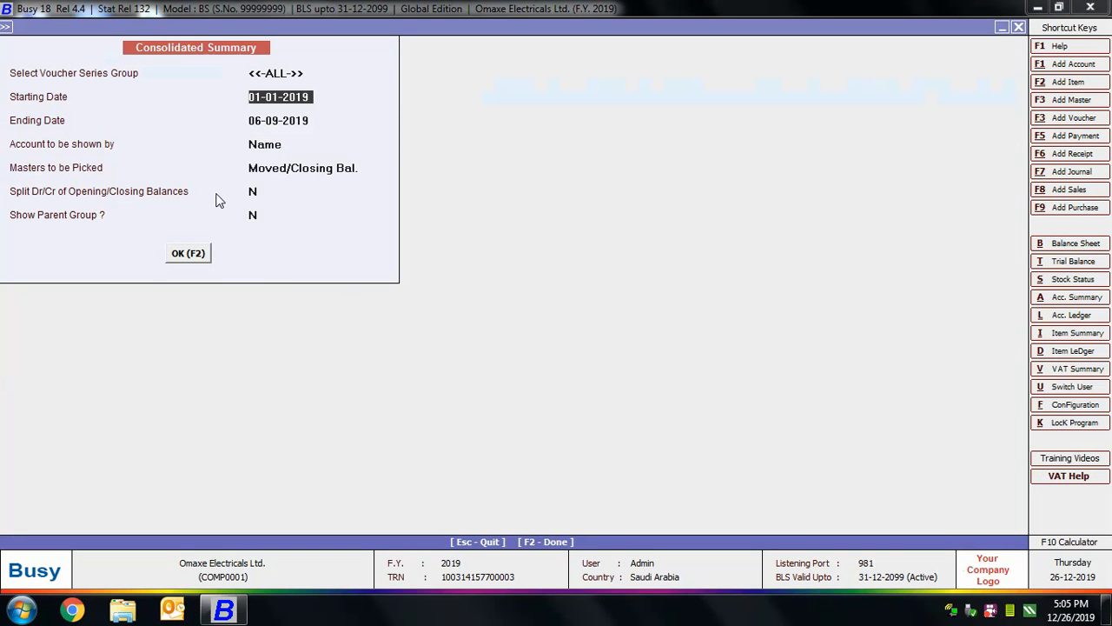
pyautogui.press('Return')
pyautogui.press('Return')
pyautogui.press('Return')
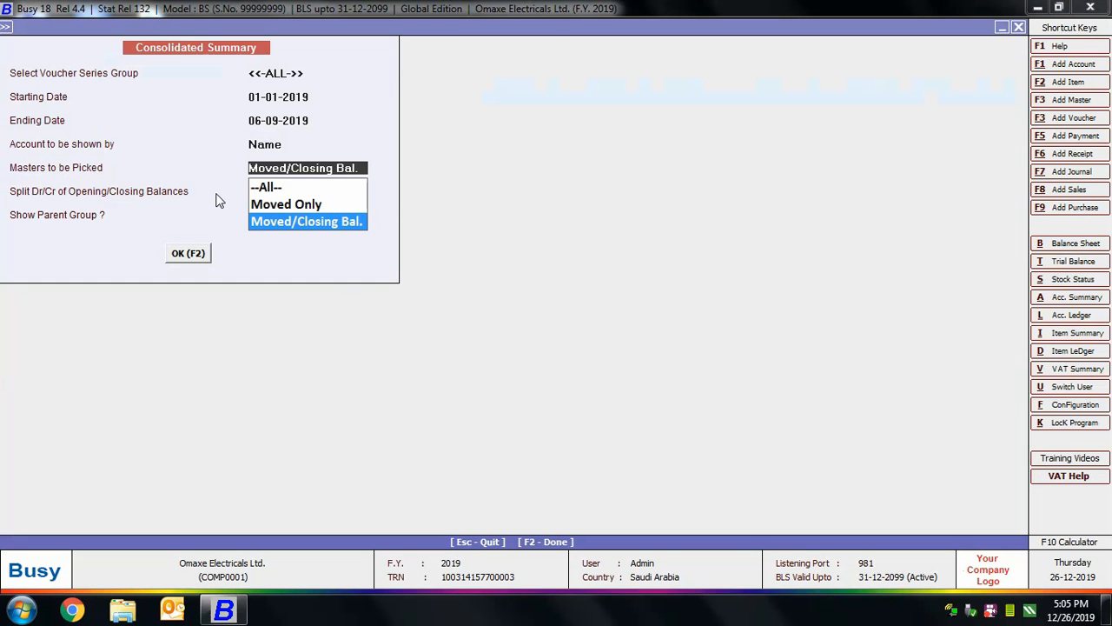
pyautogui.press('Return')
pyautogui.press('Return')
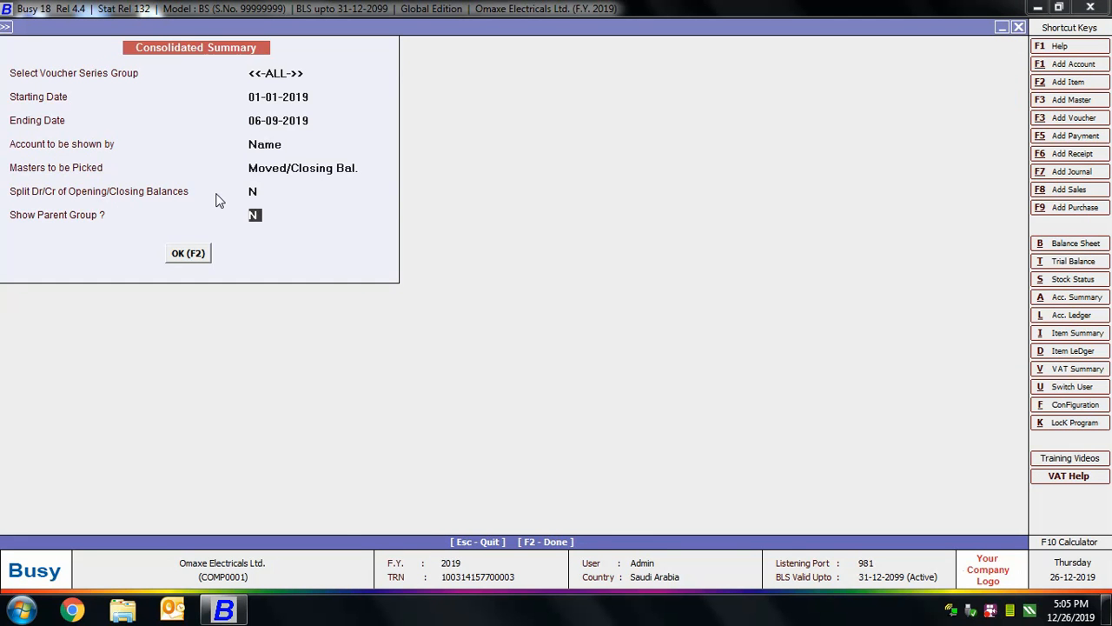
pyautogui.press('Return')
pyautogui.press('Return')
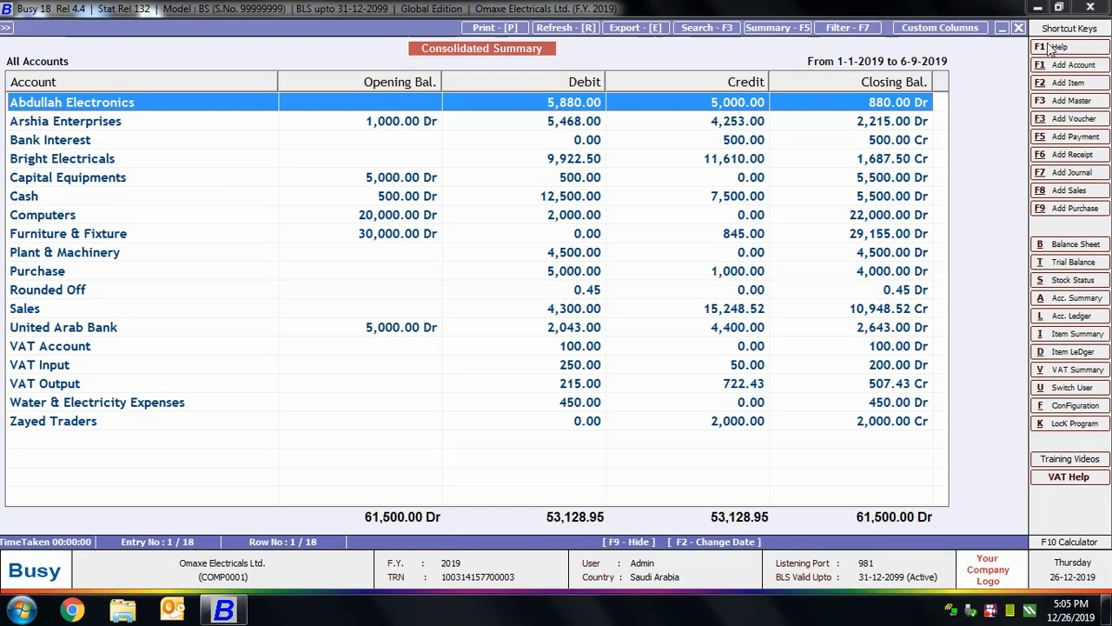
pyautogui.click(1019, 28)
pyautogui.click(1021, 30)
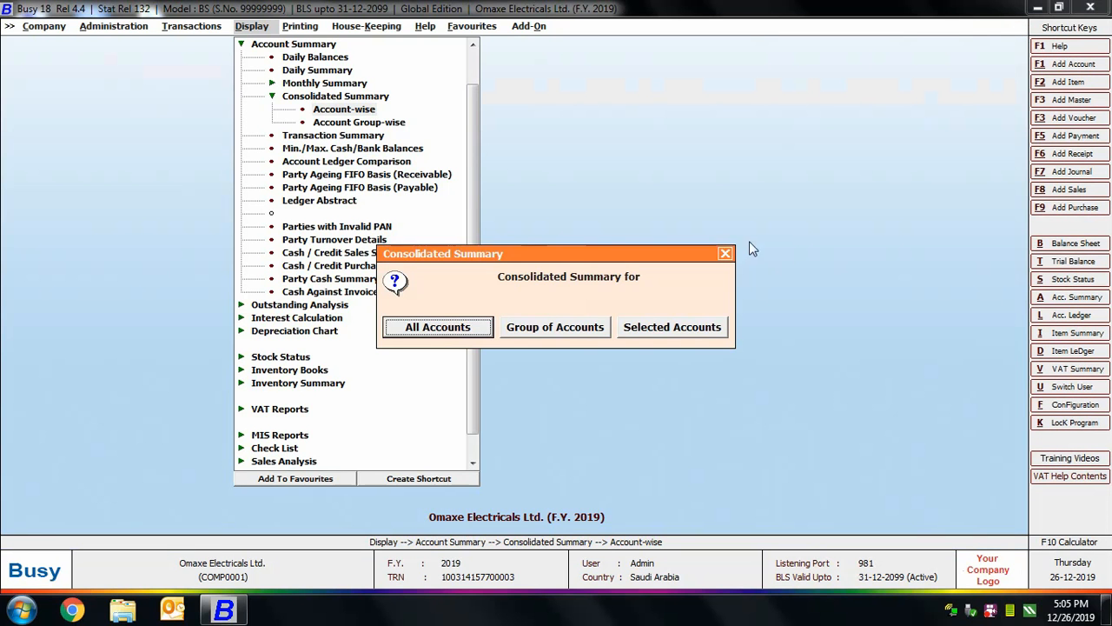
pyautogui.click(727, 250)
pyautogui.click(305, 95)
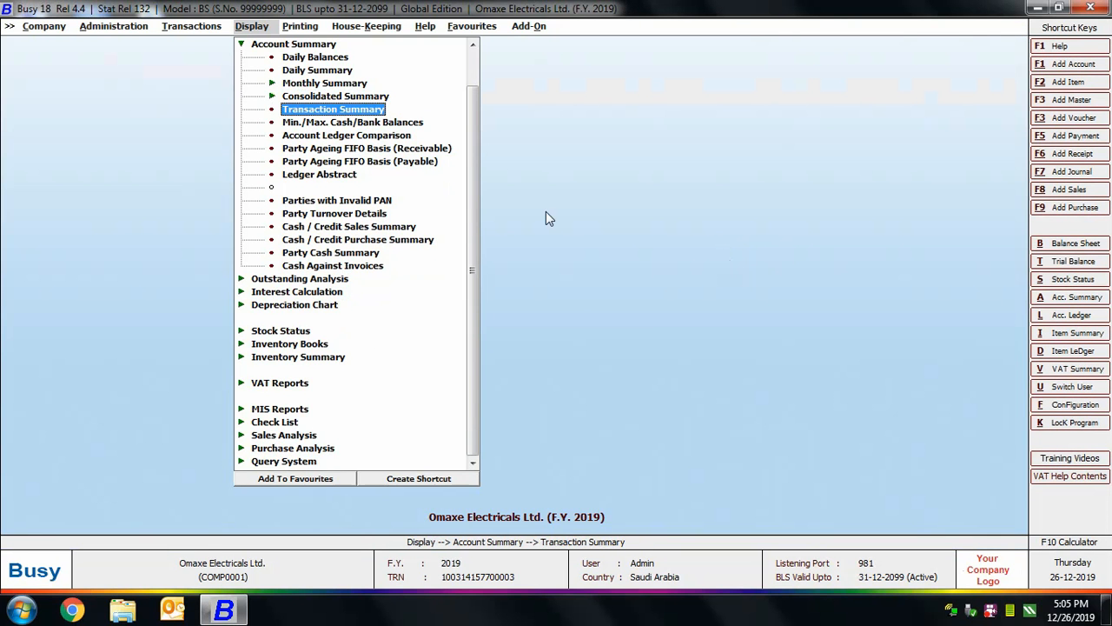
# Step: Open the party-wise Party Ageing FIFO Basis (Receivable) report for all parties
pyautogui.press('Down')
pyautogui.press('Down')
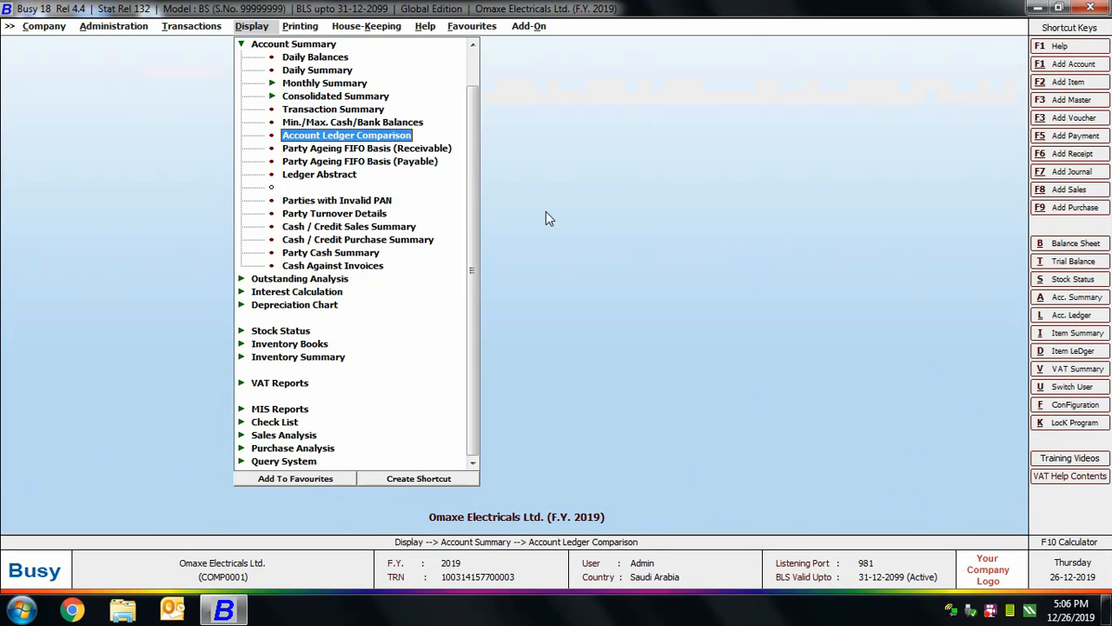
pyautogui.press('Down')
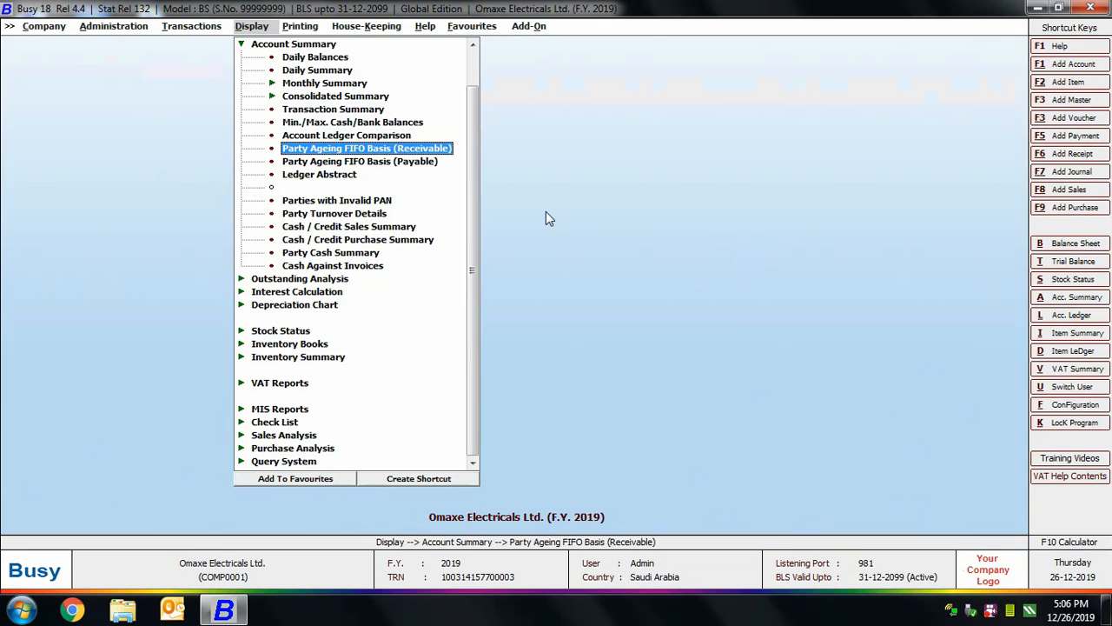
pyautogui.press('Return')
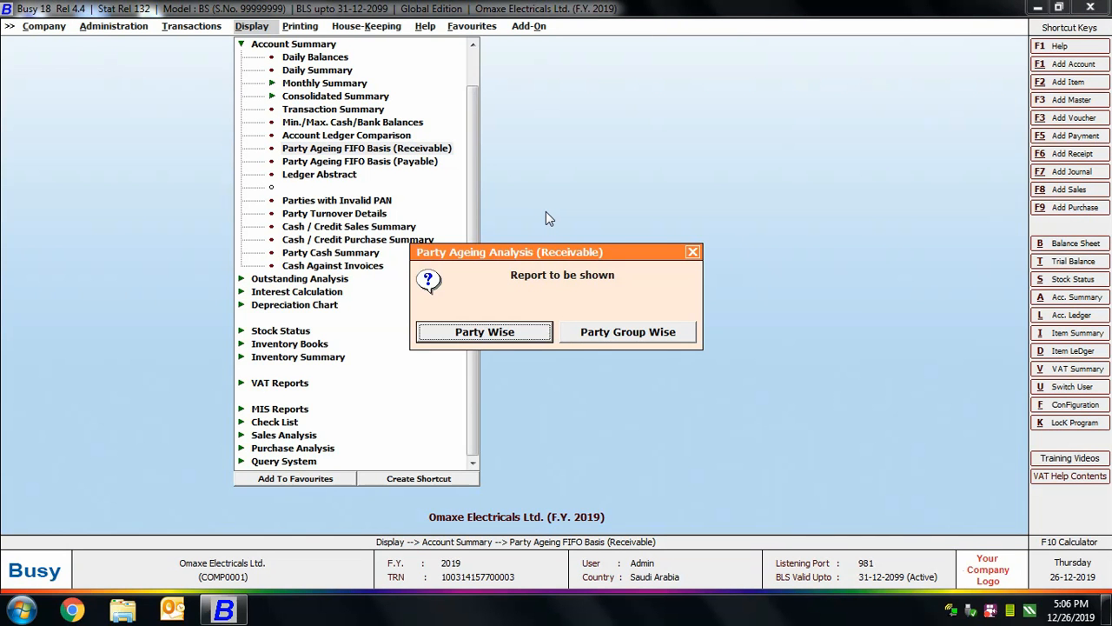
pyautogui.press('Return')
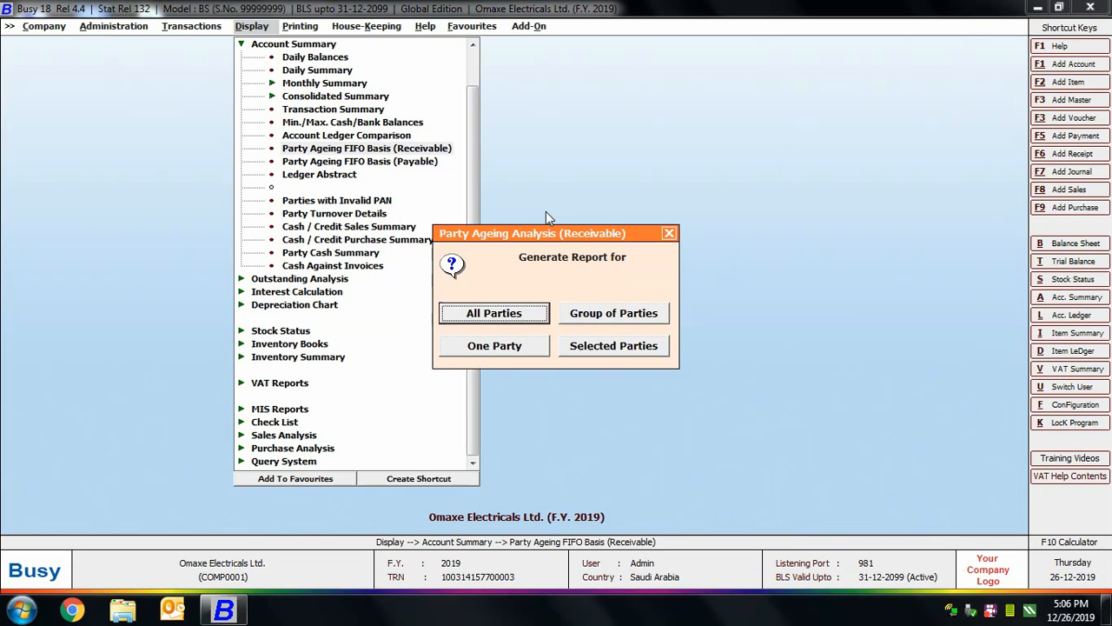
pyautogui.press('Return')
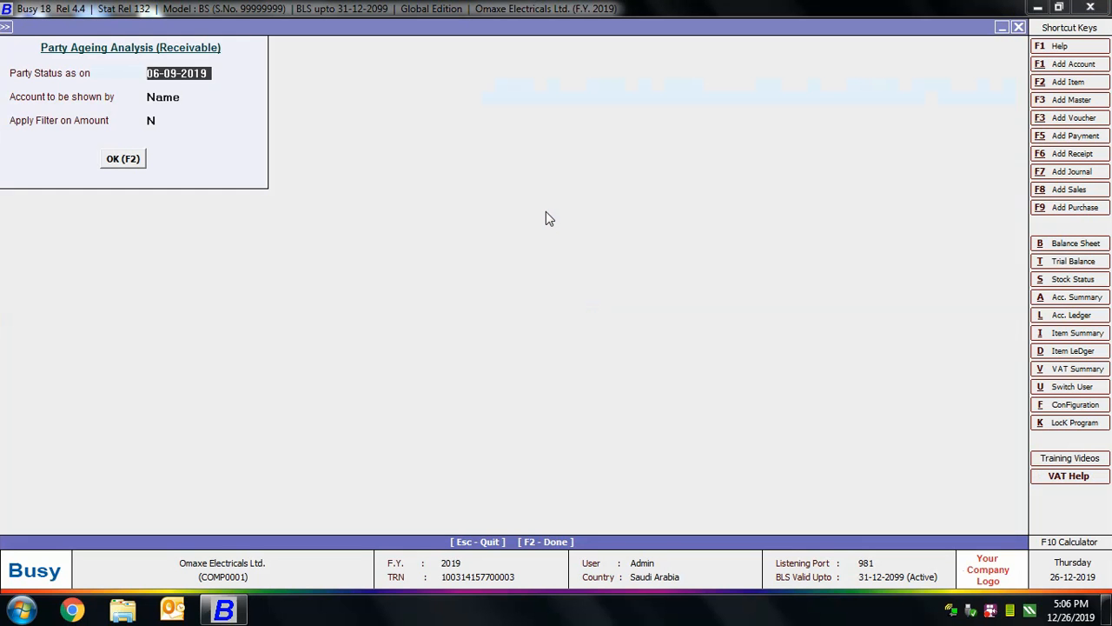
# Step: Display the receivable Party Ageing Analysis as on 06-09-2019 by name without an amount filter, and close it
pyautogui.press('Return')
pyautogui.press('Return')
pyautogui.press('Return')
pyautogui.press('Return')
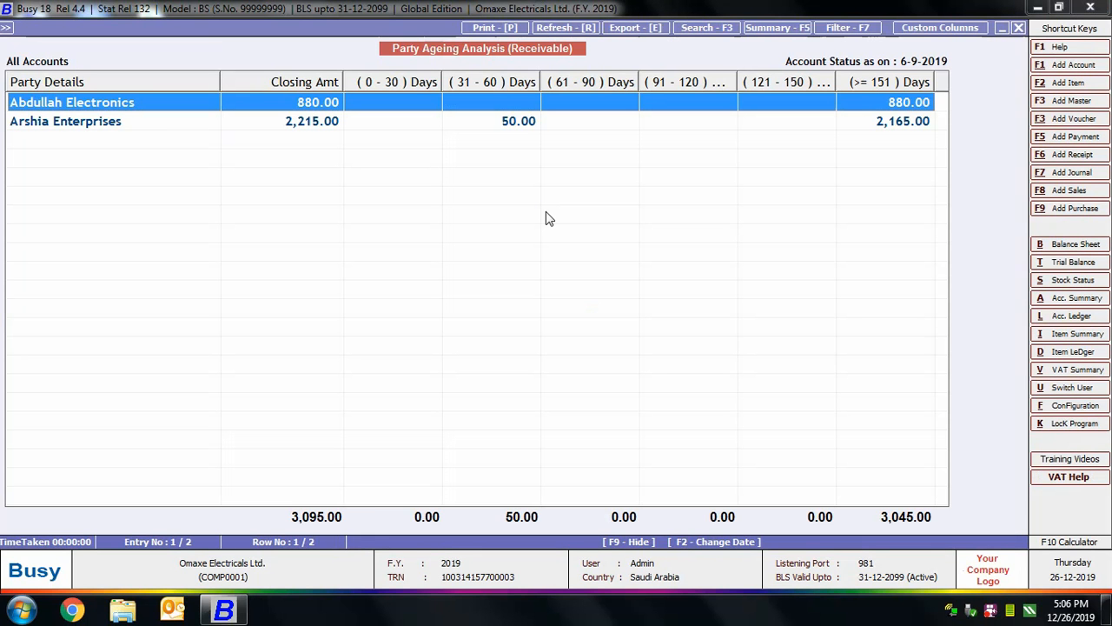
pyautogui.press('Escape')
pyautogui.press('Escape')
pyautogui.press('Escape')
pyautogui.press('Escape')
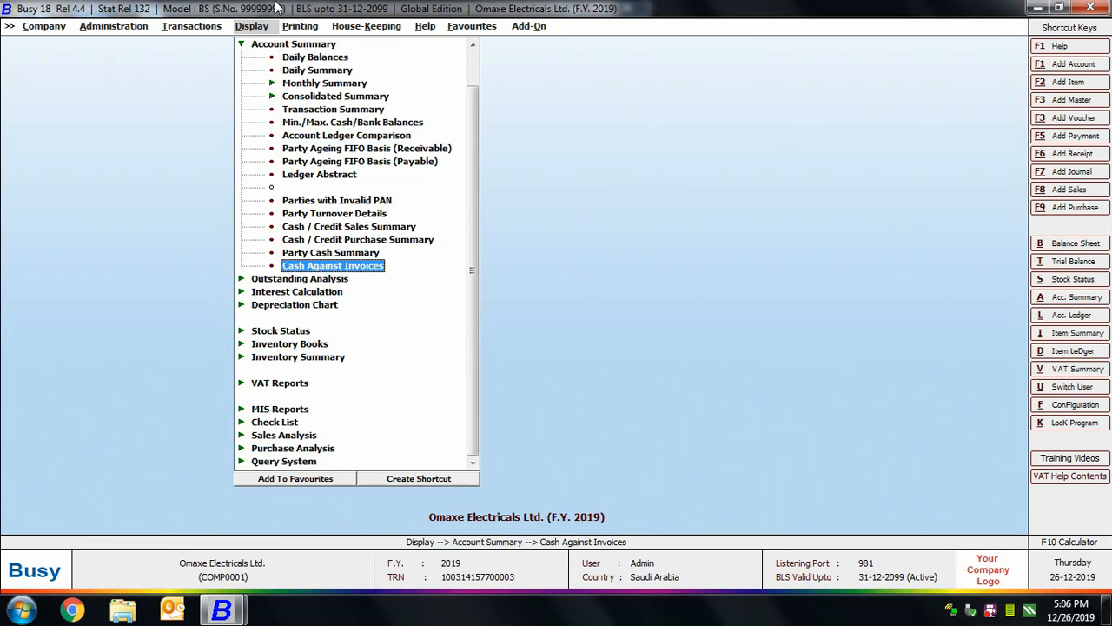
# Step: Open the Amount Receivable report under Outstanding Analysis for all accounts and all voucher series groups
pyautogui.click(282, 44)
pyautogui.click(311, 97)
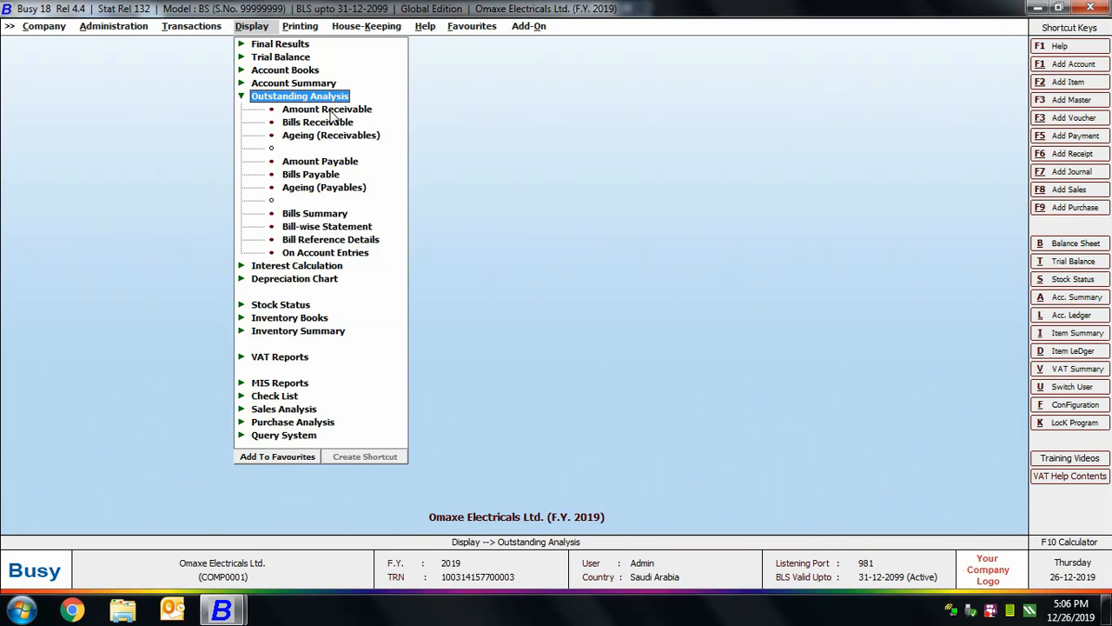
pyautogui.click(330, 111)
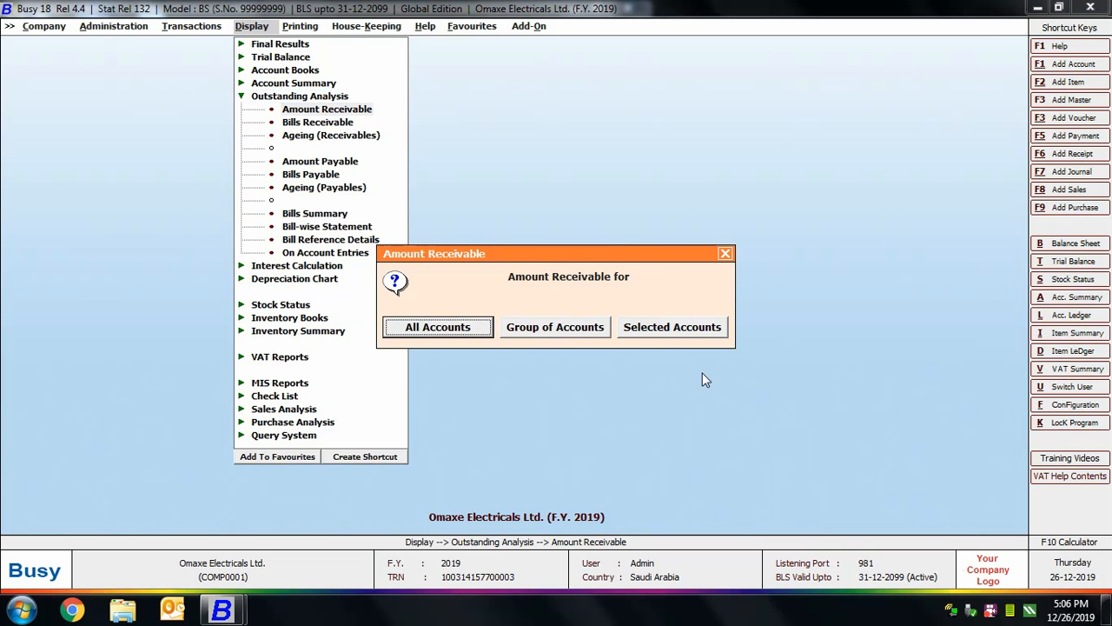
pyautogui.click(473, 329)
pyautogui.press('Return')
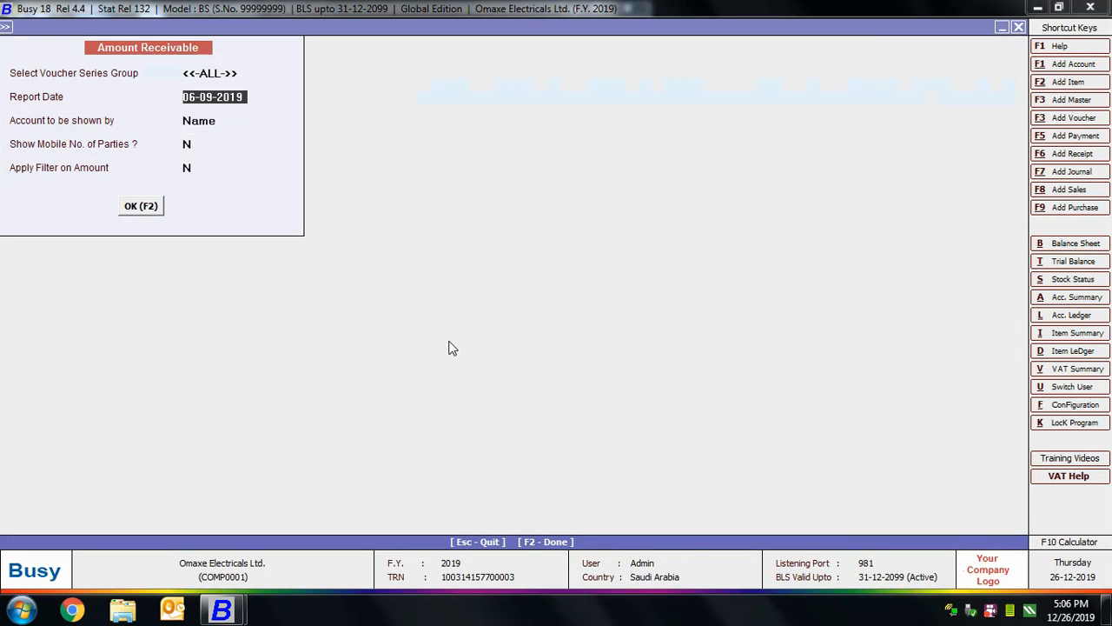
# Step: Keep the Amount Receivable report date at 06-09-2019 and filter the report to amounts greater than 2000
pyautogui.press('Return')
pyautogui.press('Return')
pyautogui.press('Return')
pyautogui.press('Return')
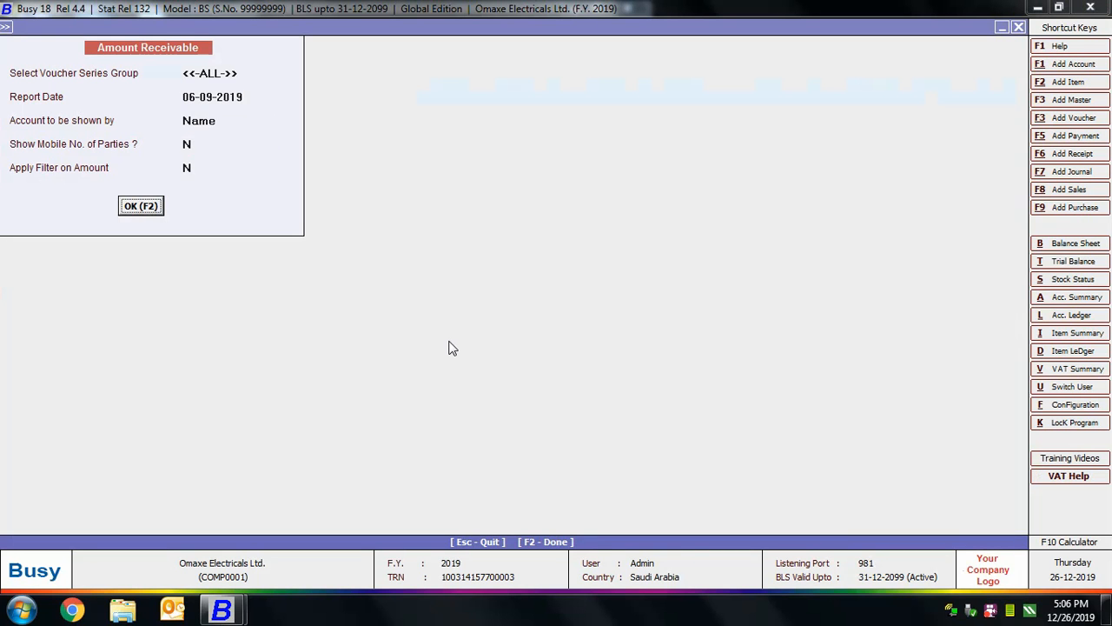
pyautogui.press('Up')
pyautogui.write('Y')
pyautogui.click(213, 168)
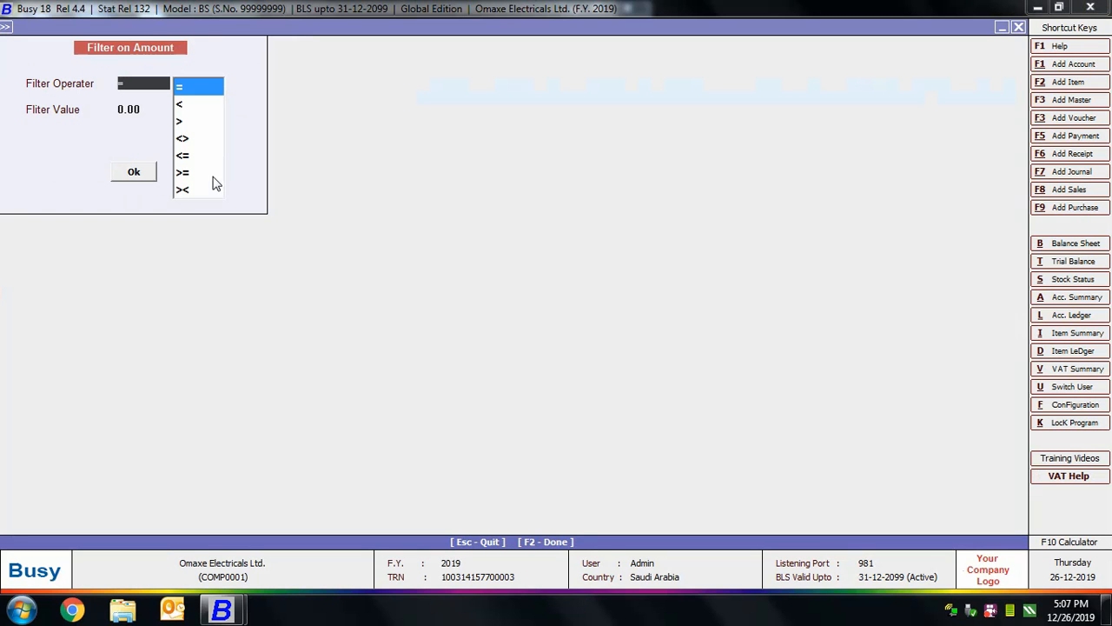
pyautogui.click(180, 121)
pyautogui.click(149, 110)
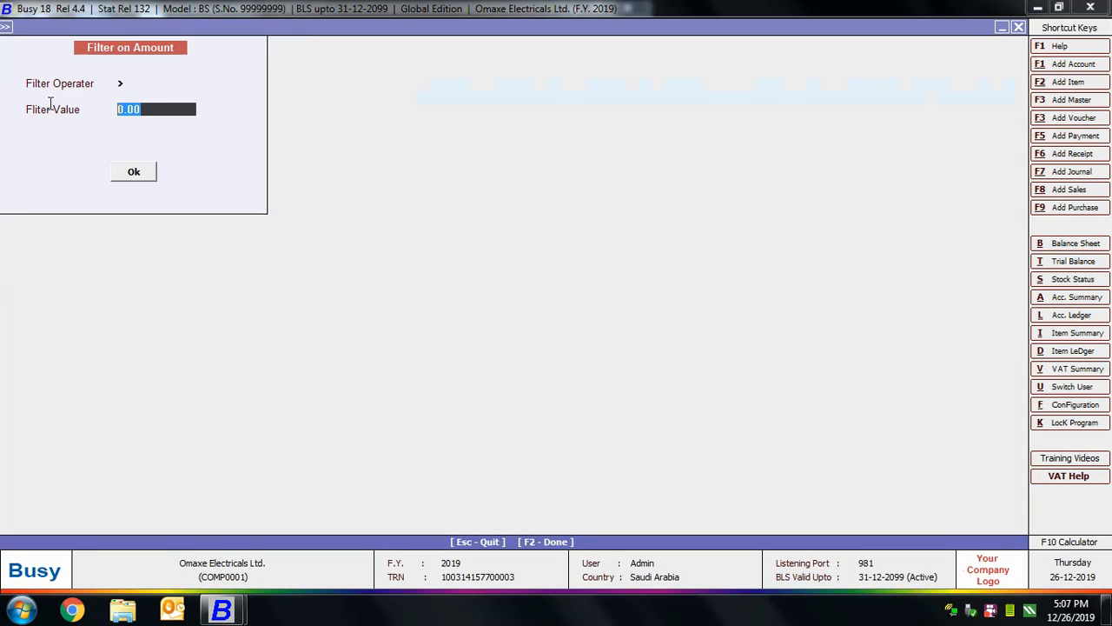
pyautogui.write('2000')
pyautogui.press('Return')
pyautogui.press('Return')
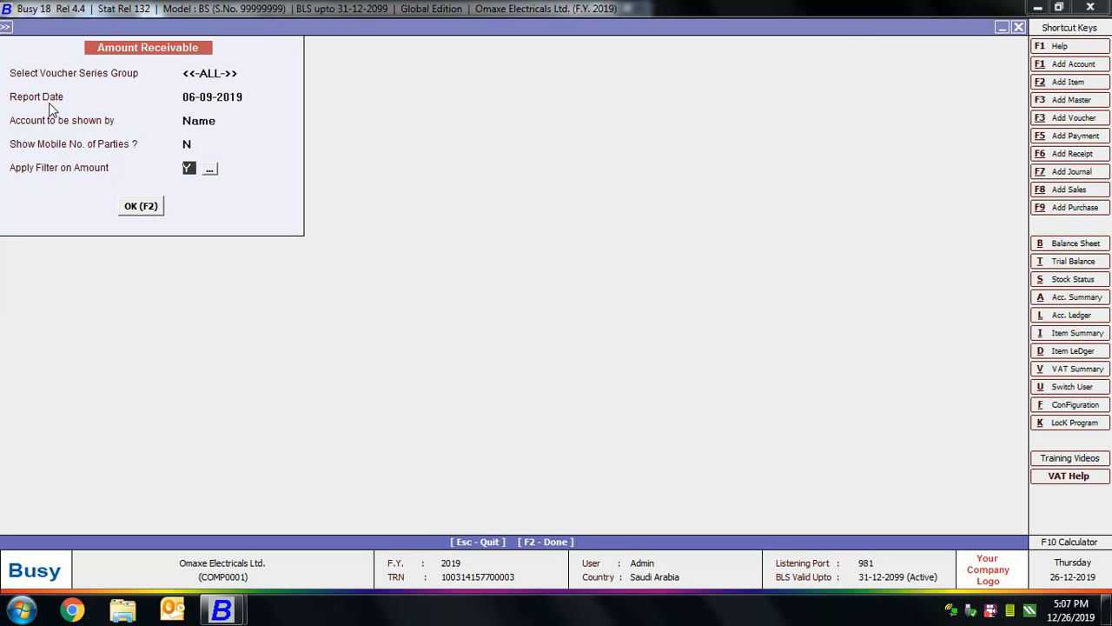
# Step: Display the filtered Amount Receivable report and close it
pyautogui.click(133, 209)
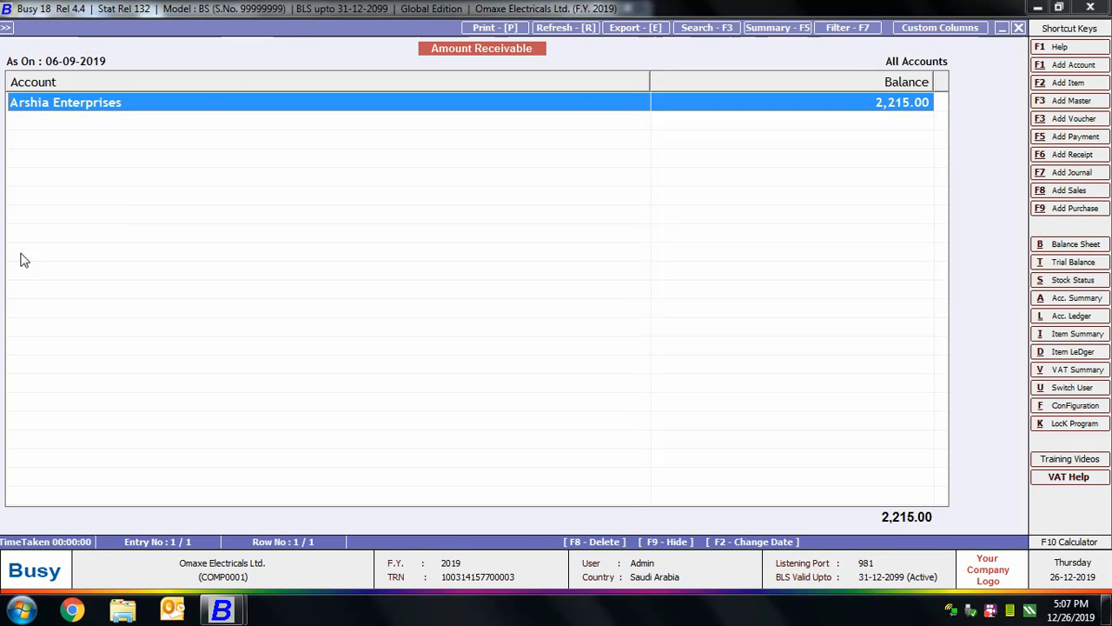
pyautogui.click(1018, 27)
pyautogui.click(1017, 26)
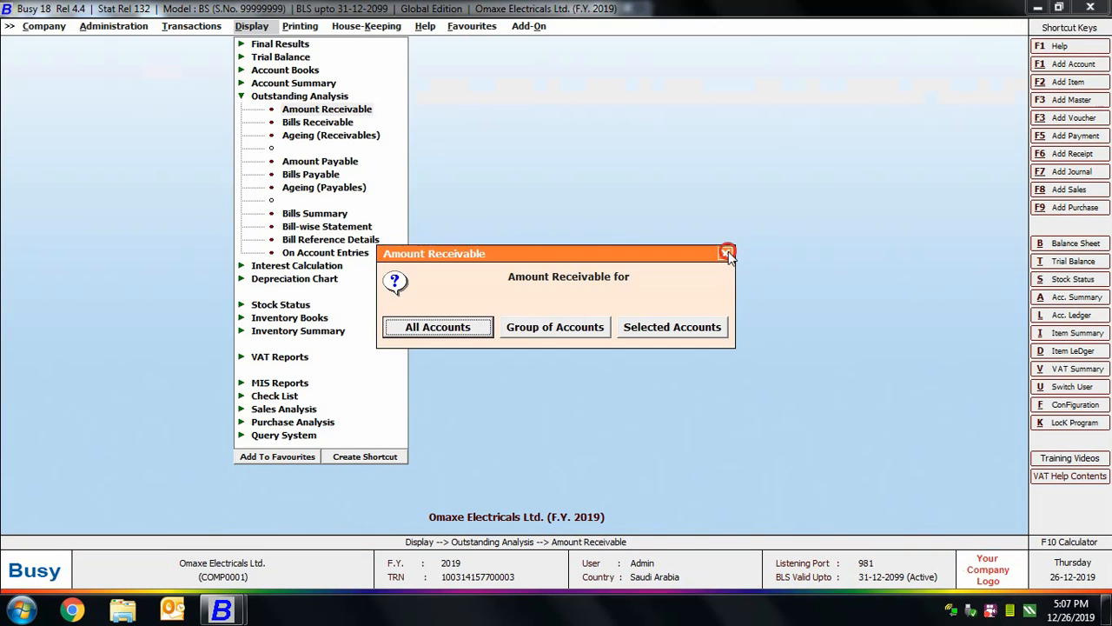
pyautogui.click(730, 250)
# Step: Open the Bills Receivable report for one account, choosing Arshia Enterprises and all voucher series groups
pyautogui.click(317, 124)
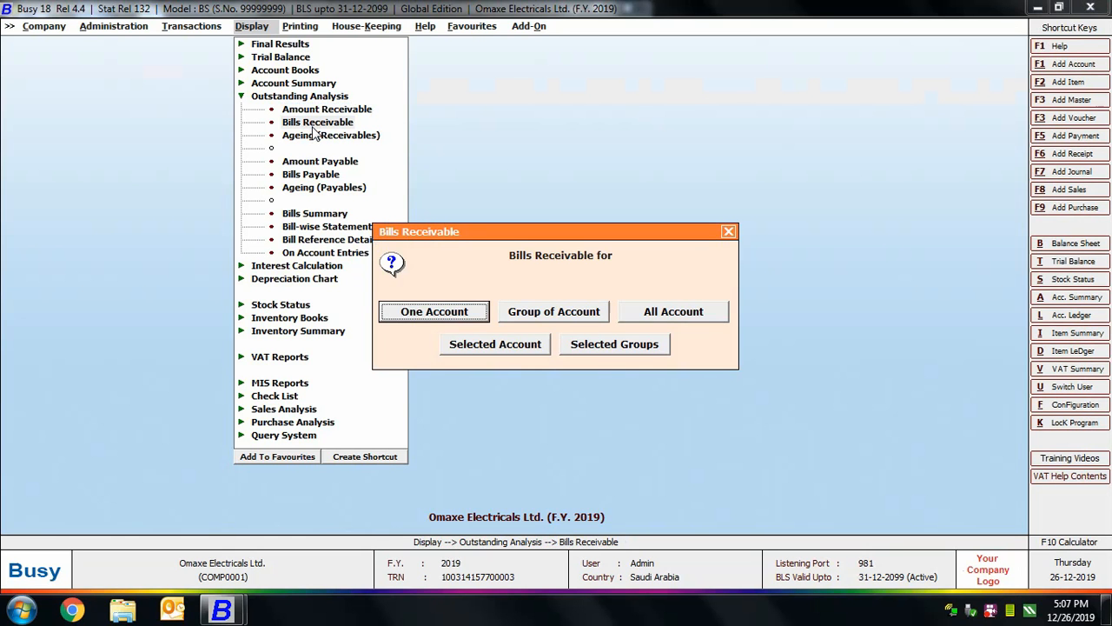
pyautogui.click(451, 317)
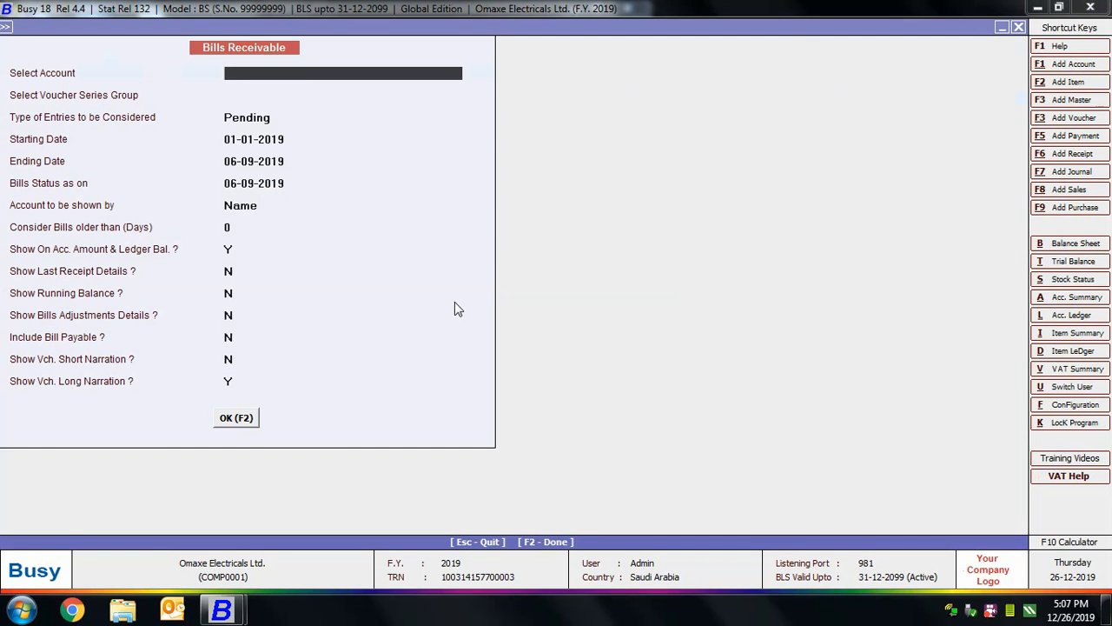
pyautogui.write('ars')
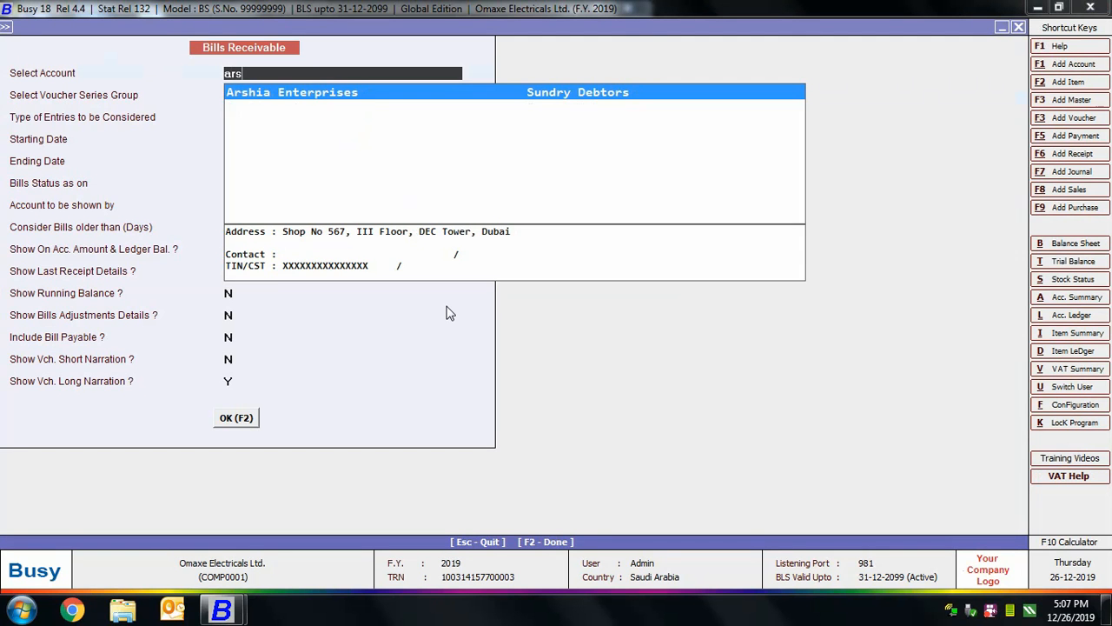
pyautogui.press('Return')
pyautogui.press('Return')
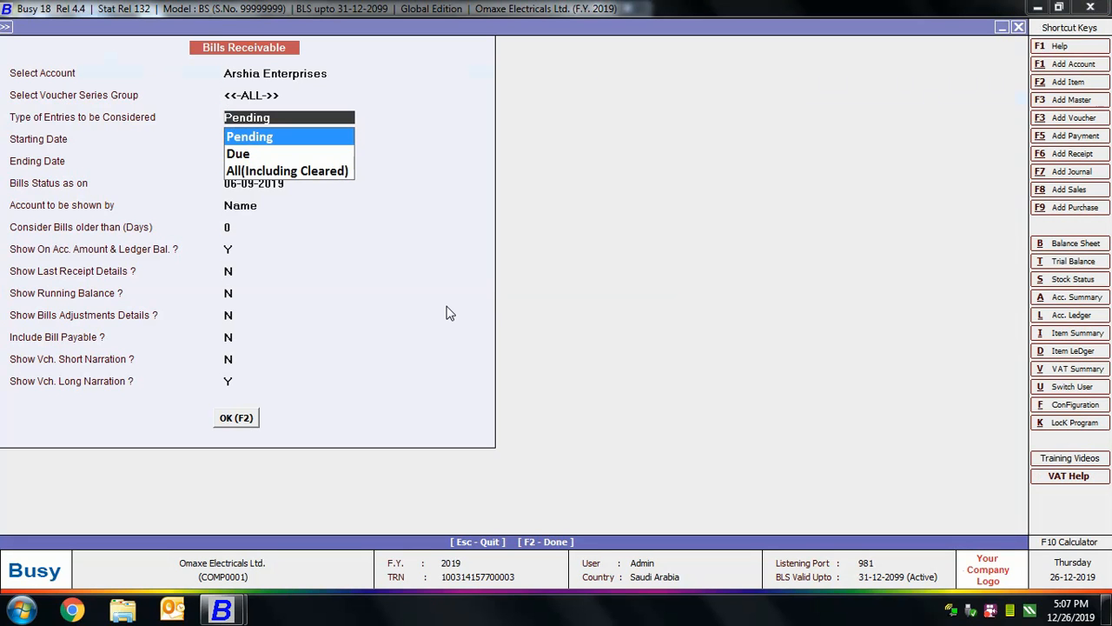
# Step: Set the entries considered to All (Including Cleared), with dates from 01-01-2019 to 06-09-2019 and bills status as on 06-09-2019
pyautogui.press('Down')
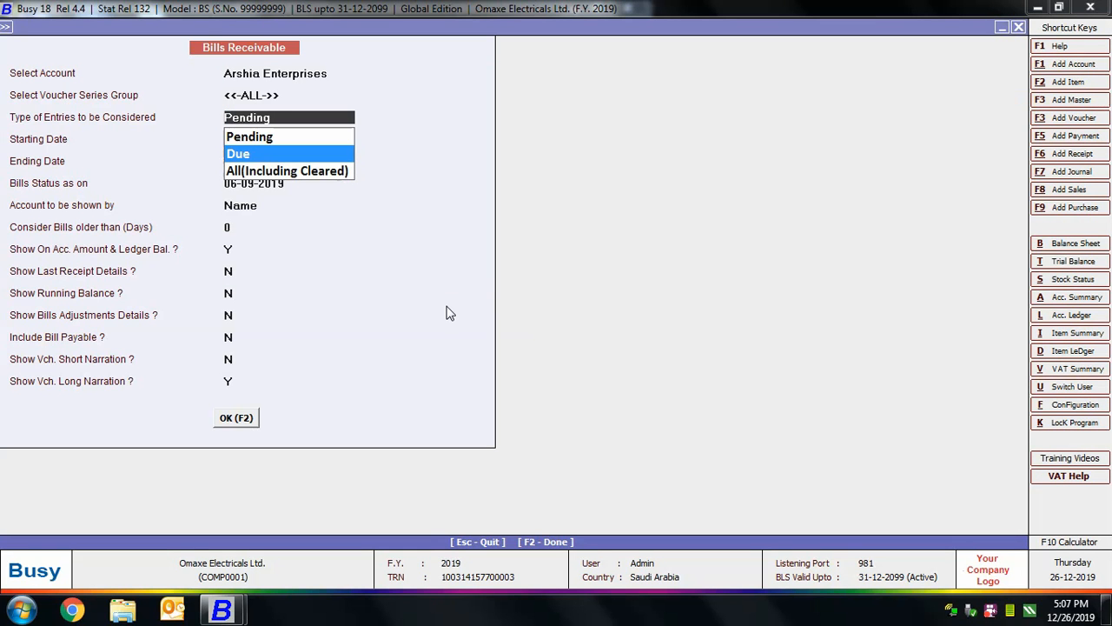
pyautogui.press('Down')
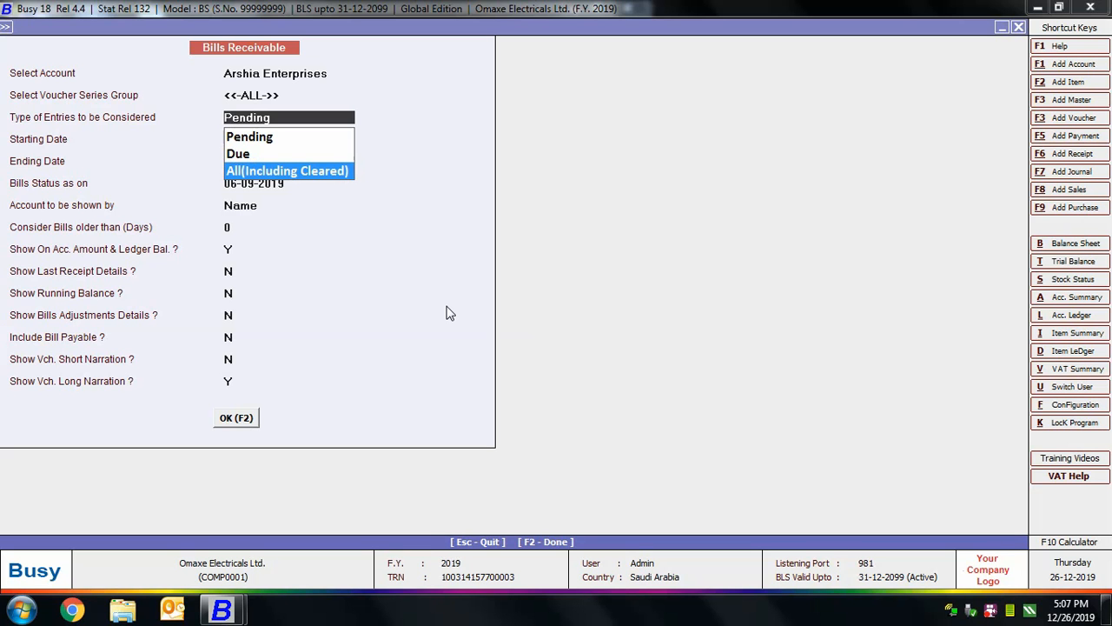
pyautogui.press('Return')
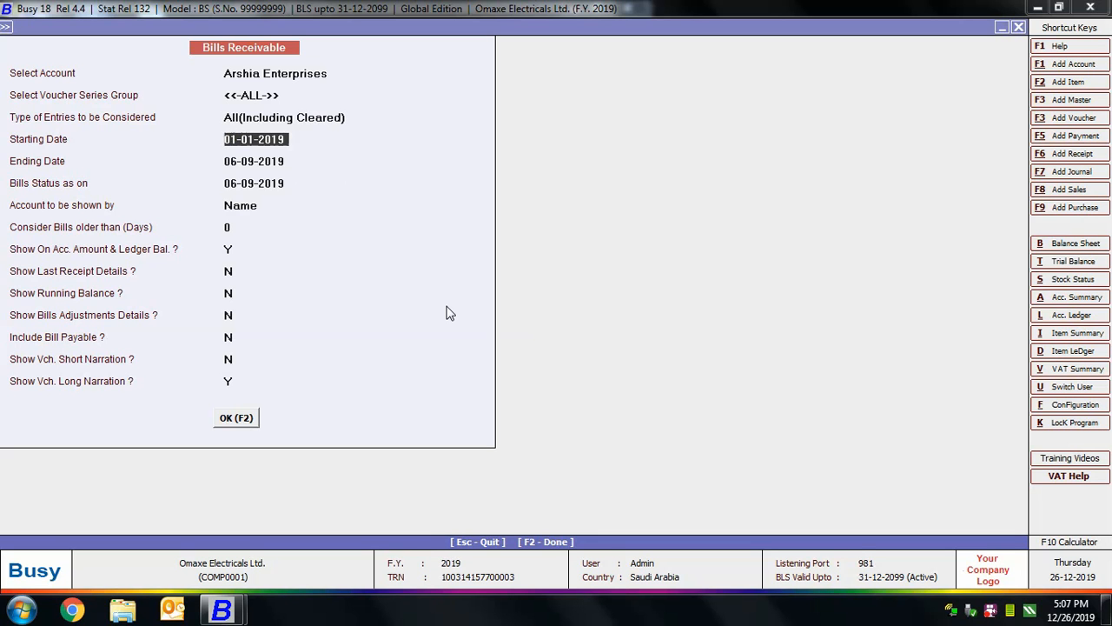
pyautogui.press('Return')
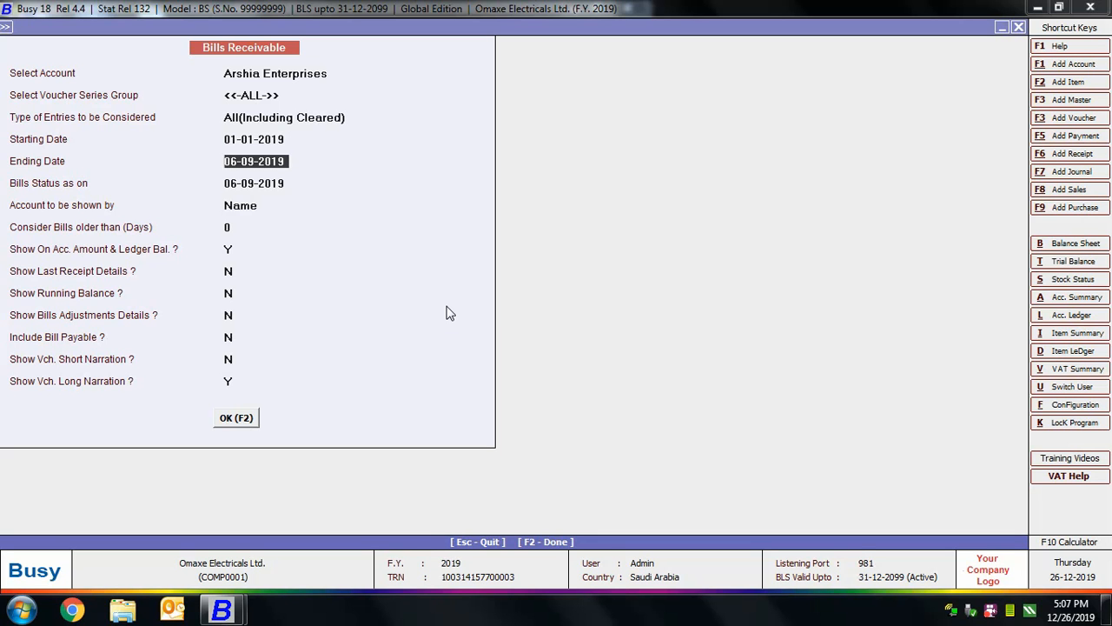
pyautogui.press('Return')
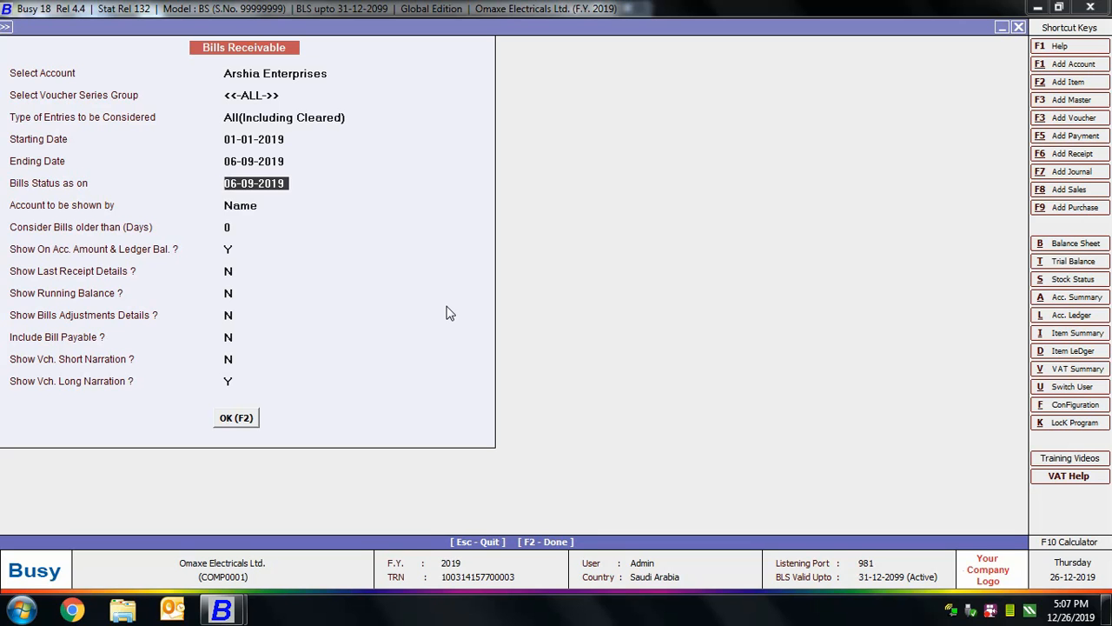
pyautogui.press('Return')
pyautogui.press('Return')
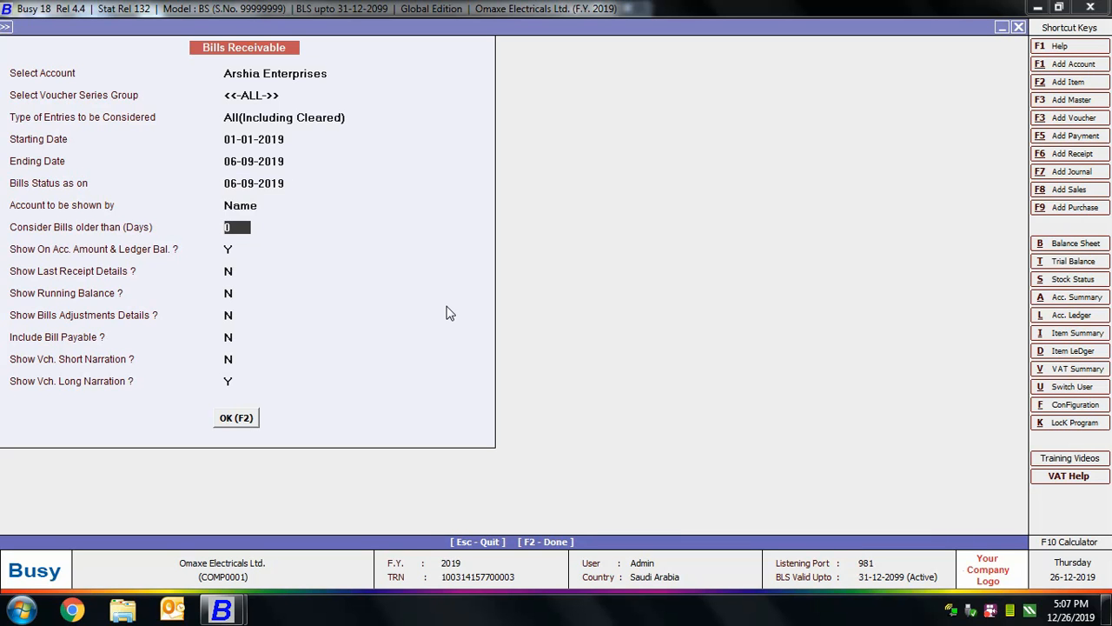
# Step: Keep the remaining Bills Receivable options, with bills older than 0 days, and display the report
pyautogui.press('Return')
pyautogui.press('Return')
pyautogui.press('Return')
pyautogui.press('Return')
pyautogui.press('Return')
pyautogui.press('Return')
pyautogui.press('Return')
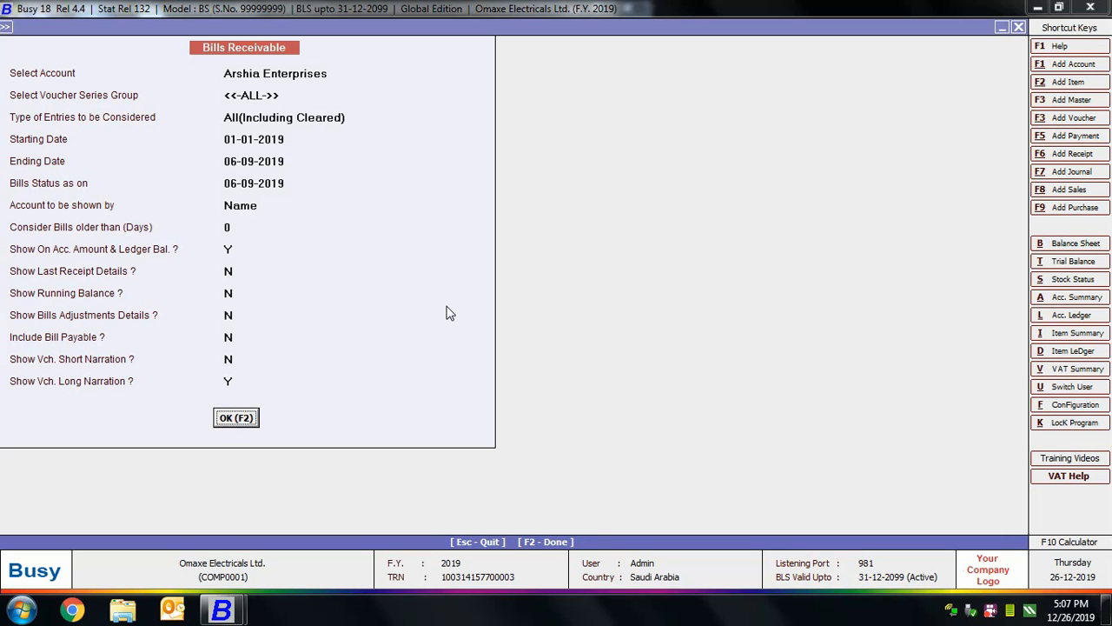
pyautogui.press('Return')
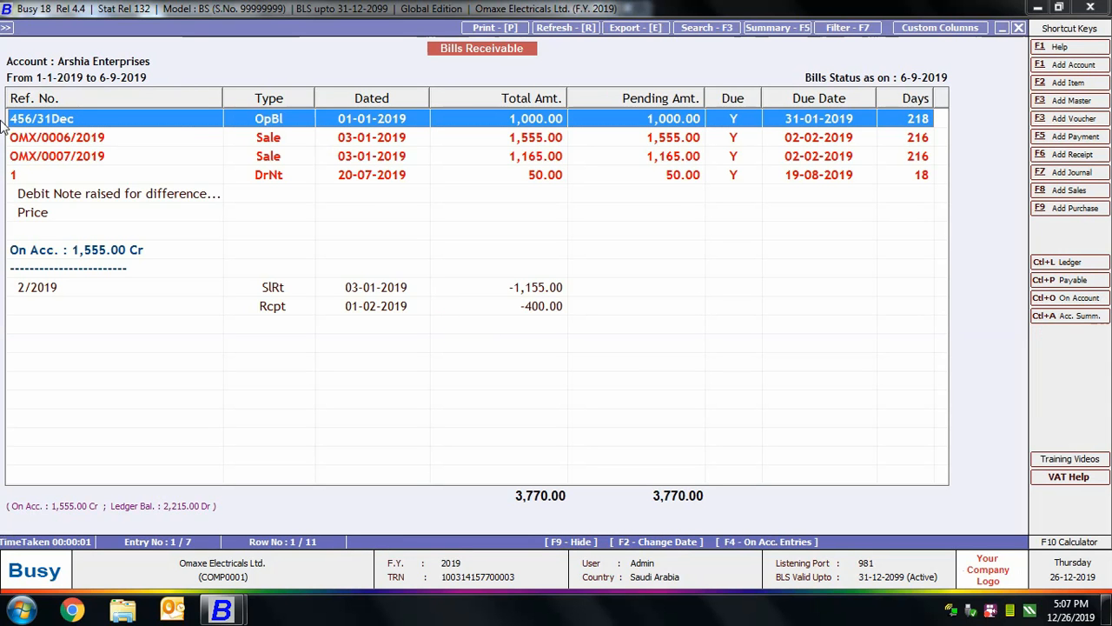
# Step: Review the sale and debit note entries with their narration in the Bills Receivable report and close it
pyautogui.click(177, 141)
pyautogui.click(178, 159)
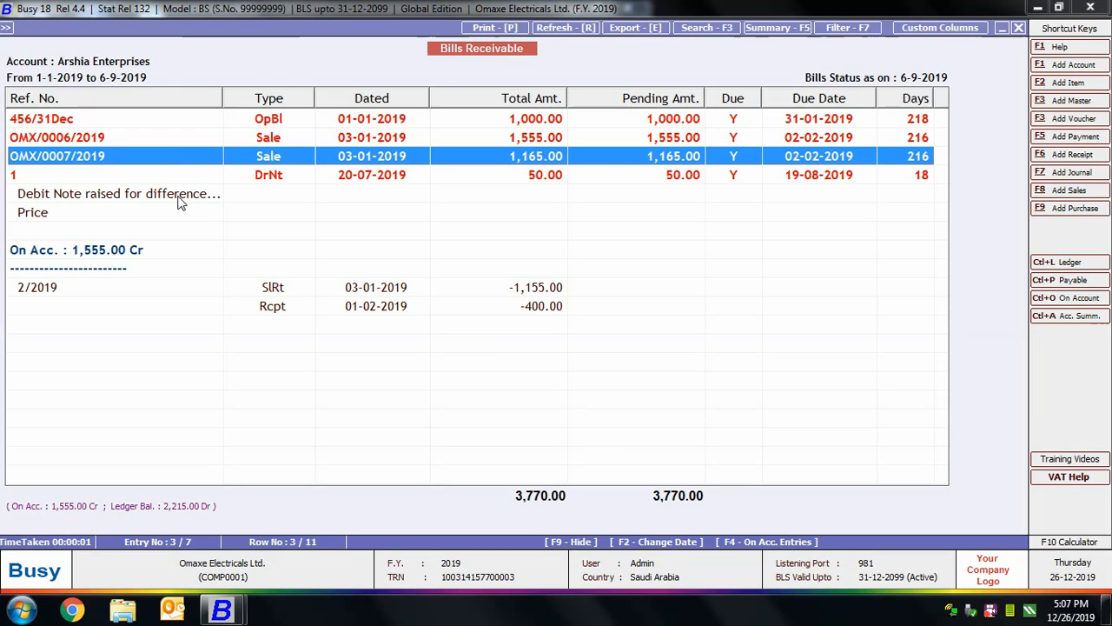
pyautogui.click(80, 195)
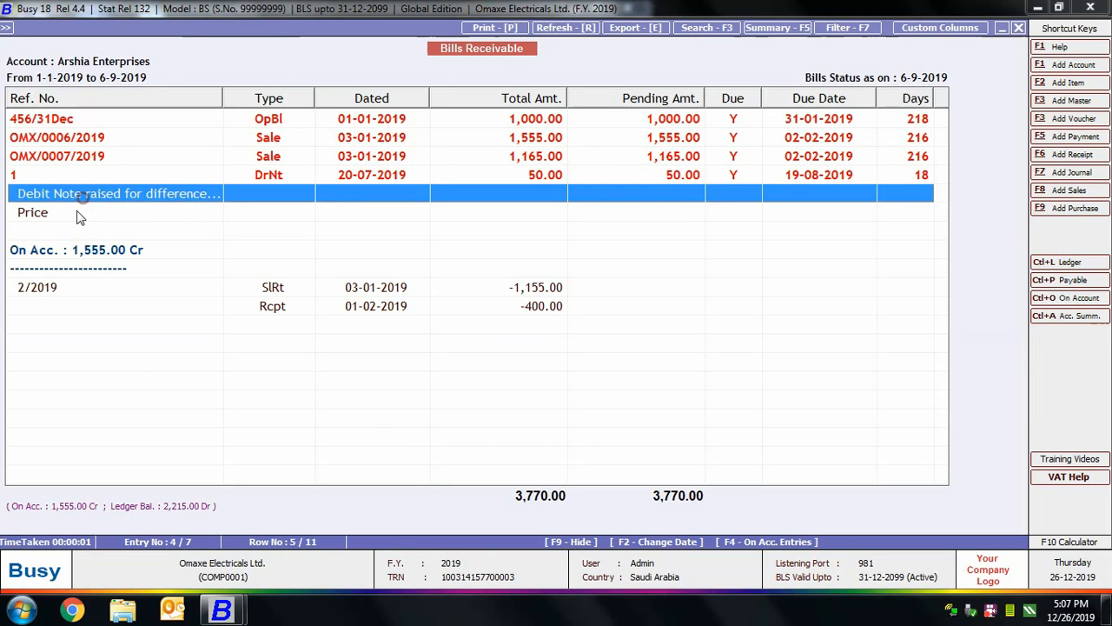
pyautogui.click(74, 213)
pyautogui.click(1018, 27)
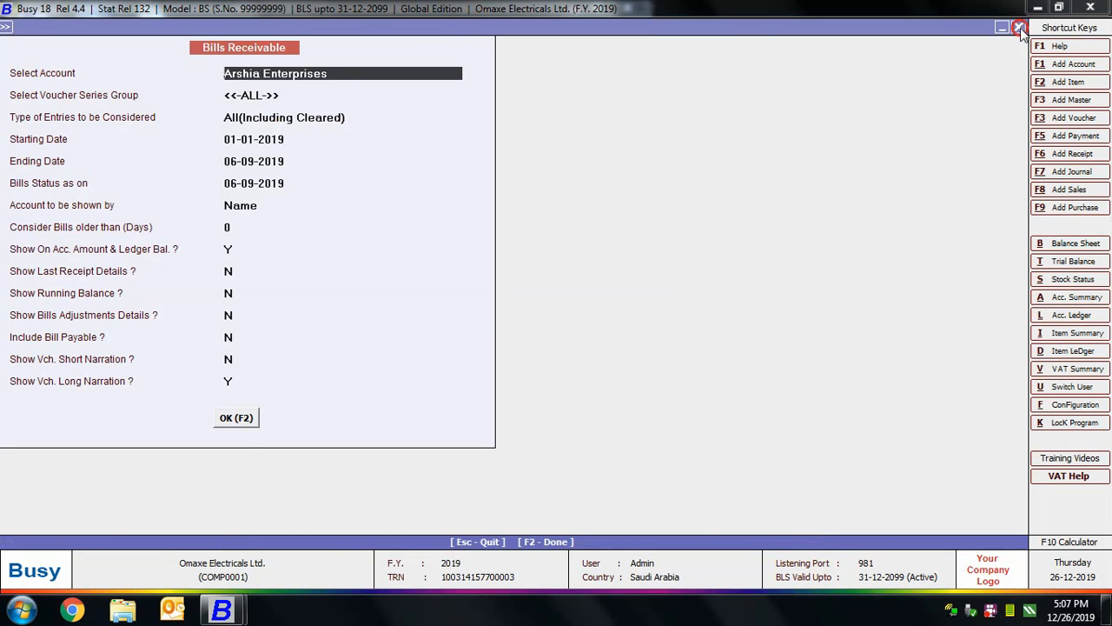
pyautogui.click(1018, 27)
pyautogui.click(728, 233)
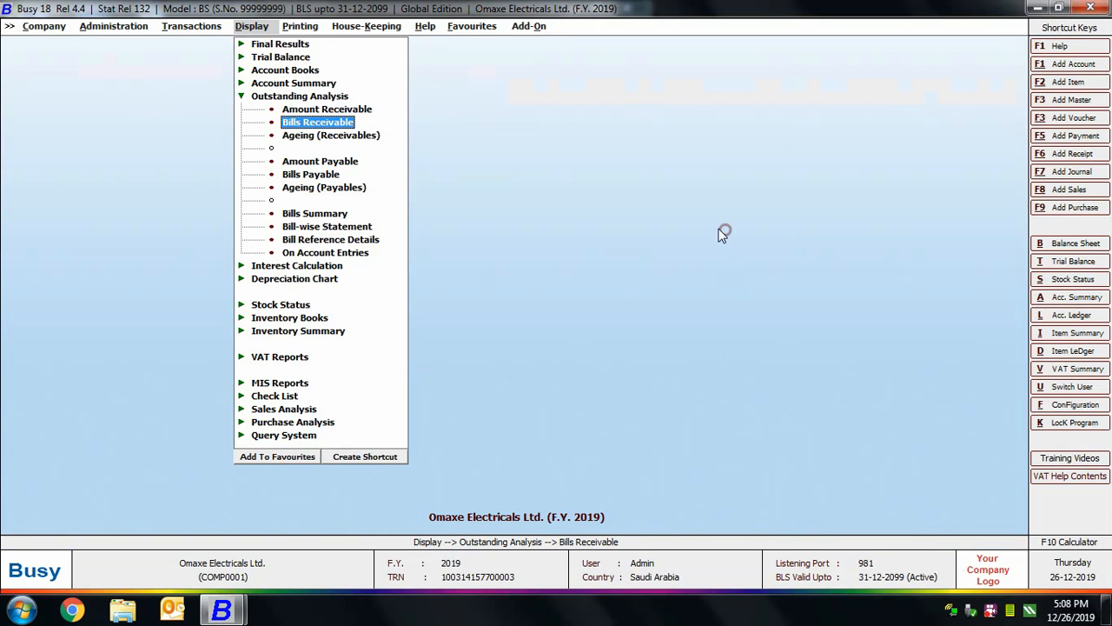
# Step: Open the Bills Payable report under Outstanding Analysis for all accounts with Bill-wise (Combined) details
pyautogui.click(309, 176)
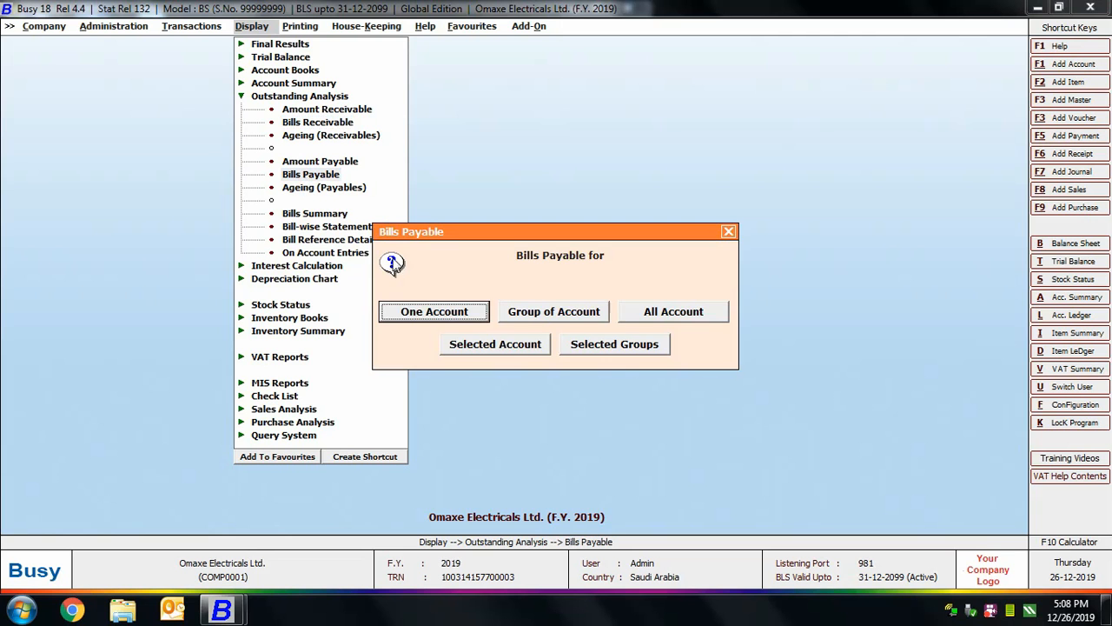
pyautogui.click(653, 316)
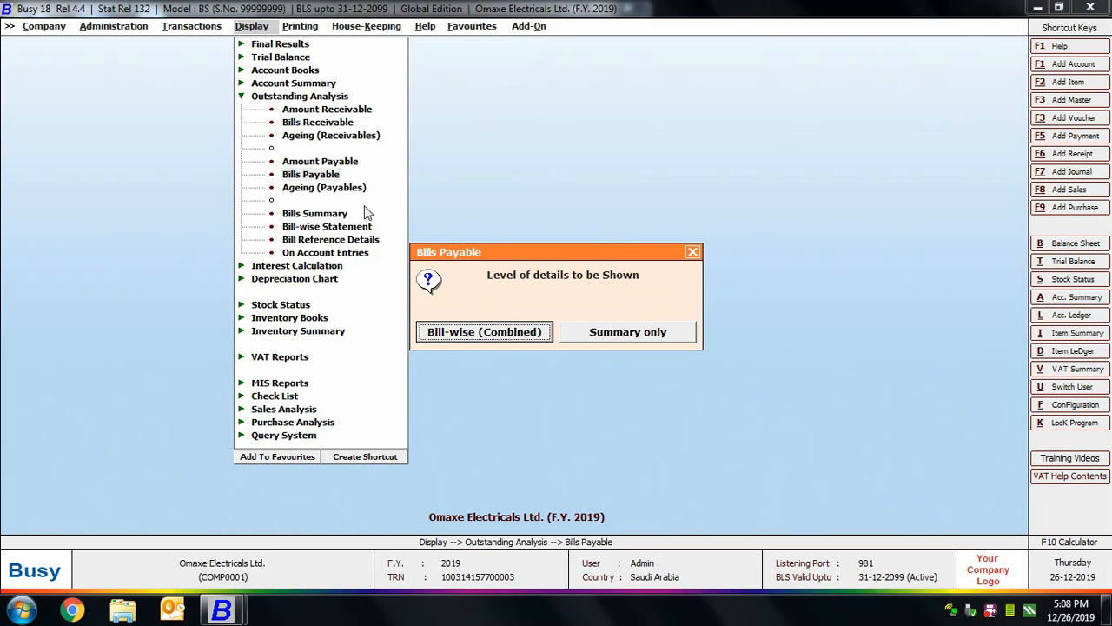
pyautogui.click(489, 331)
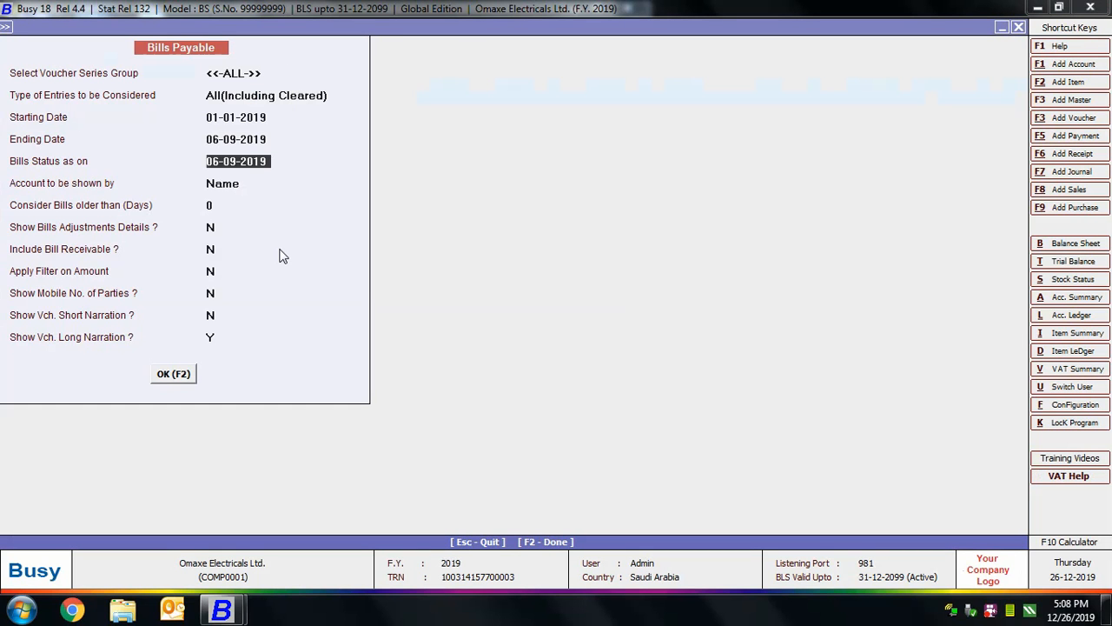
# Step: Keep the Bills Payable status date at 06-09-2019 and the remaining options as set, and display the report
pyautogui.press('Return')
pyautogui.press('Return')
pyautogui.press('Return')
pyautogui.press('Return')
pyautogui.press('Return')
pyautogui.press('Return')
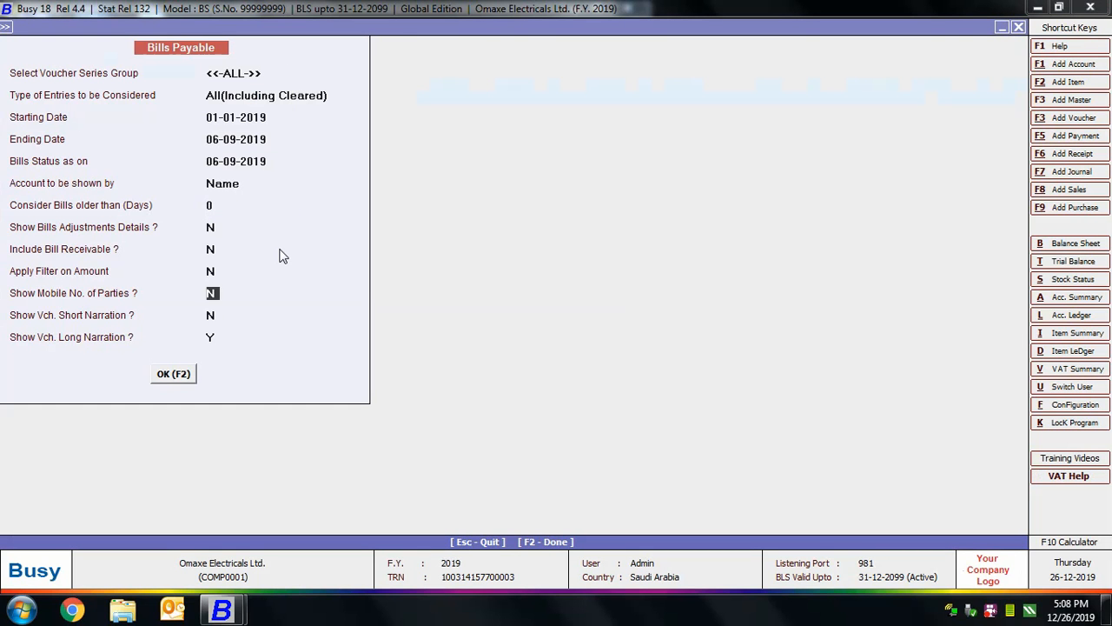
pyautogui.press('Return')
pyautogui.press('Return')
pyautogui.press('Return')
pyautogui.press('Return')
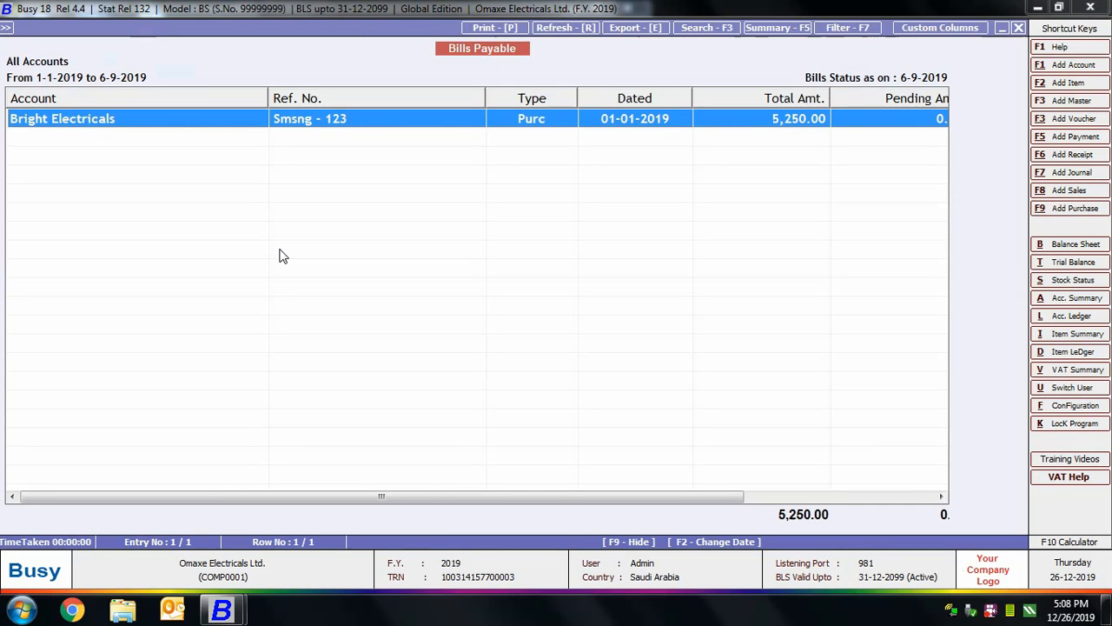
# Step: Examine the pending amount and due date columns of the Bills Payable report and close it
pyautogui.click(737, 496)
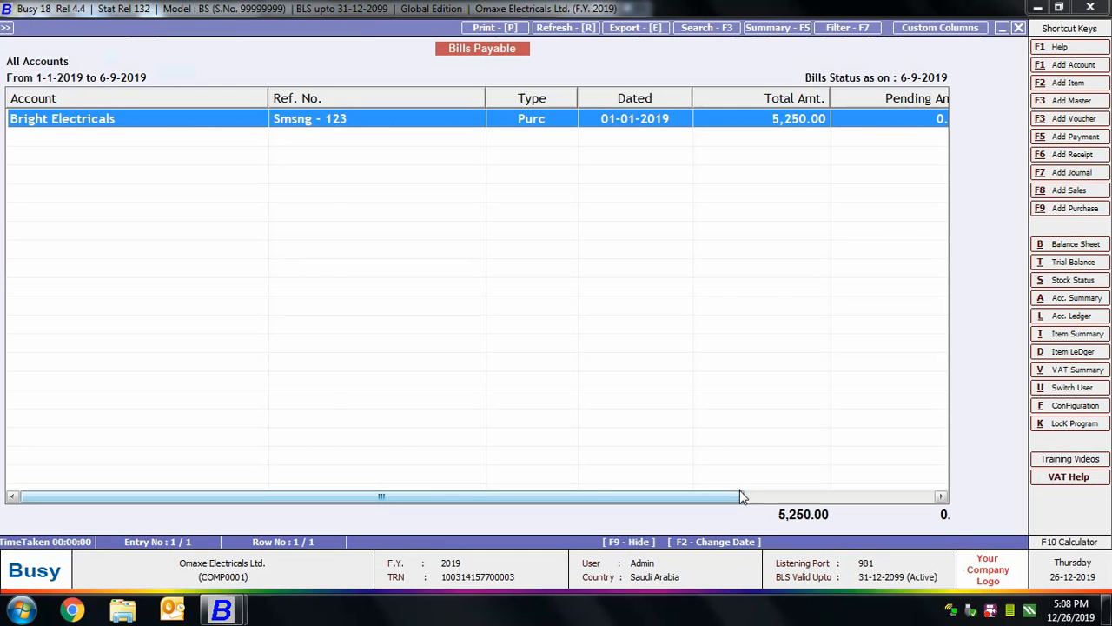
pyautogui.moveTo(723, 493); pyautogui.dragTo(912, 582)
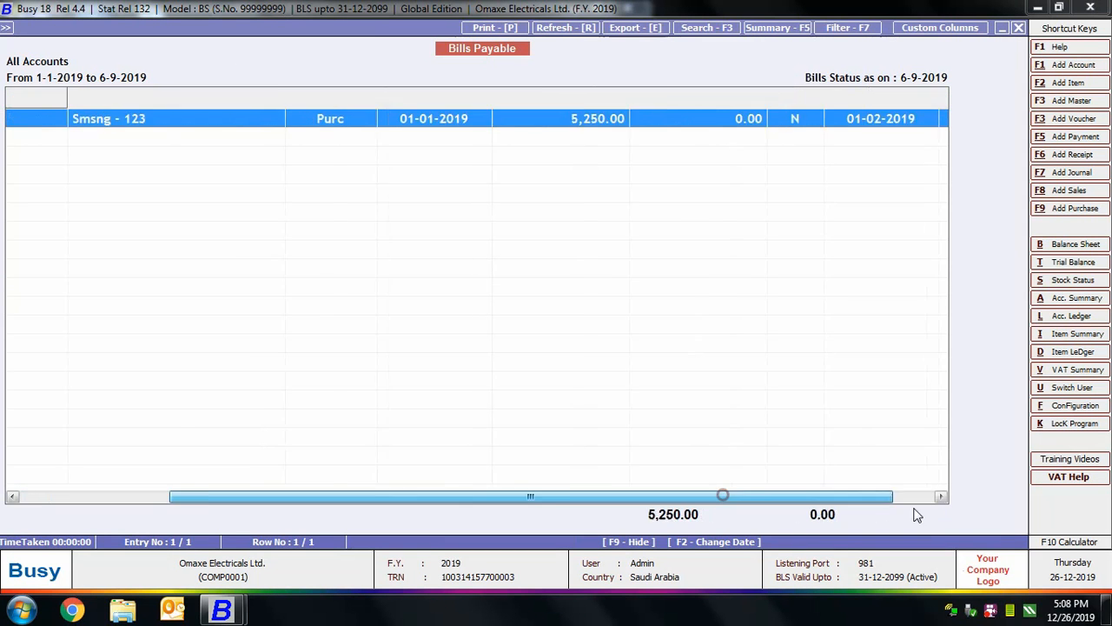
pyautogui.click(1018, 28)
pyautogui.click(1018, 28)
pyautogui.click(695, 254)
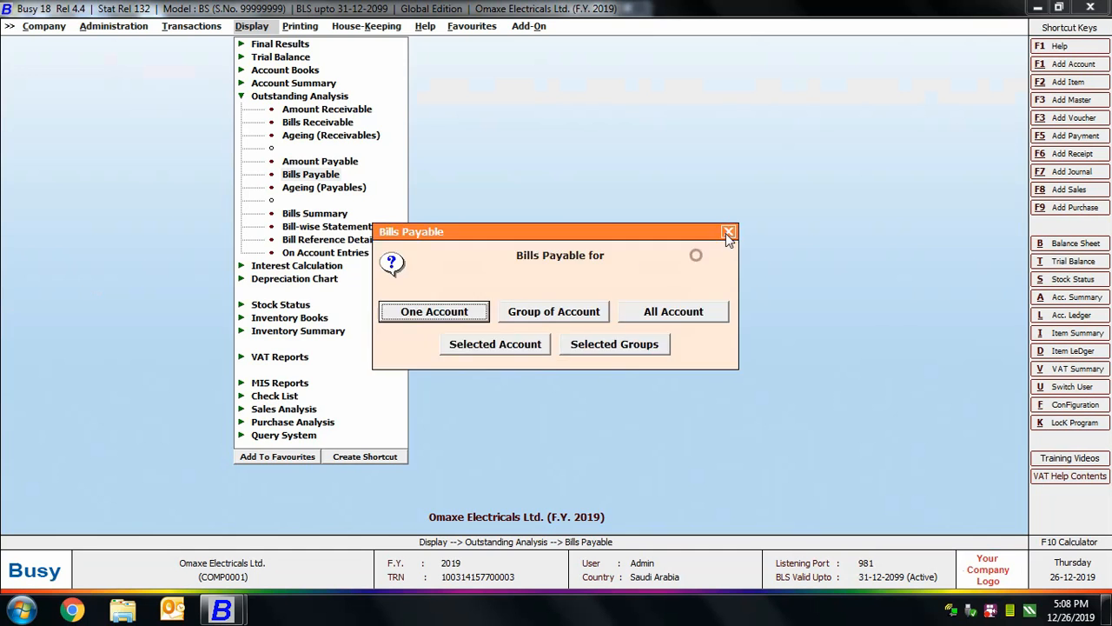
pyautogui.click(728, 233)
# Step: Open the Product Basis report under Interest Calculation for a group of accounts and all voucher series groups
pyautogui.click(298, 96)
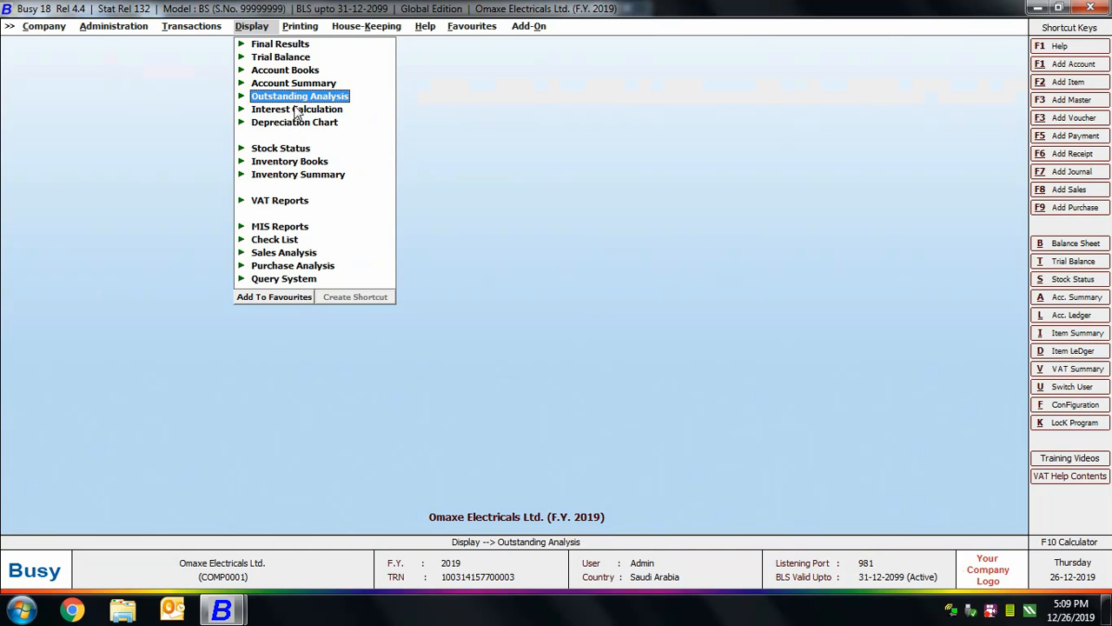
pyautogui.click(295, 109)
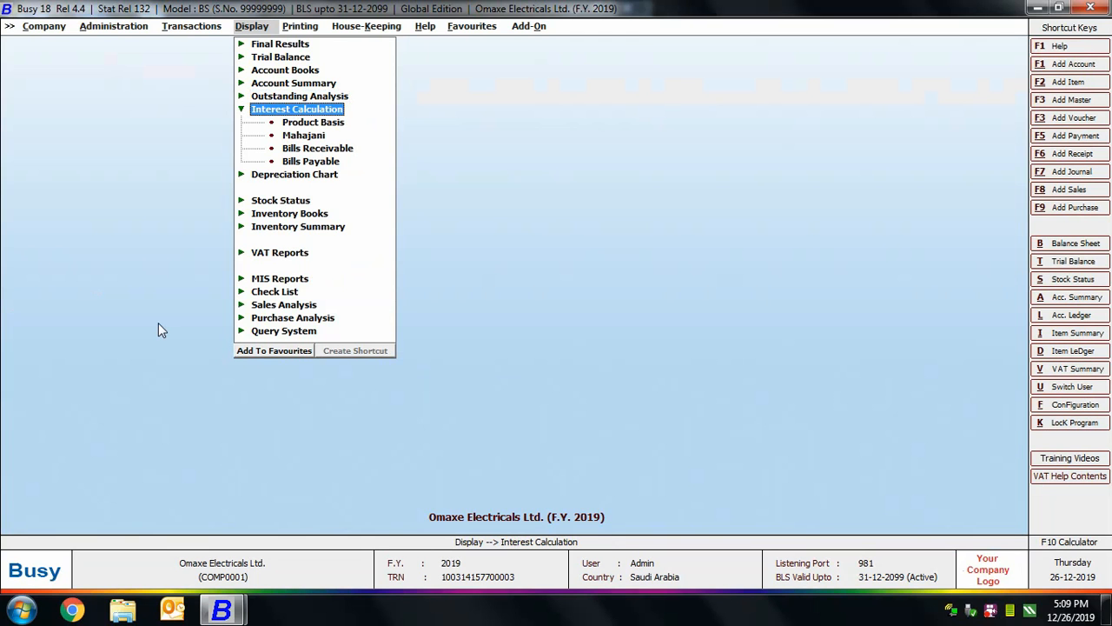
pyautogui.press('Down')
pyautogui.press('Return')
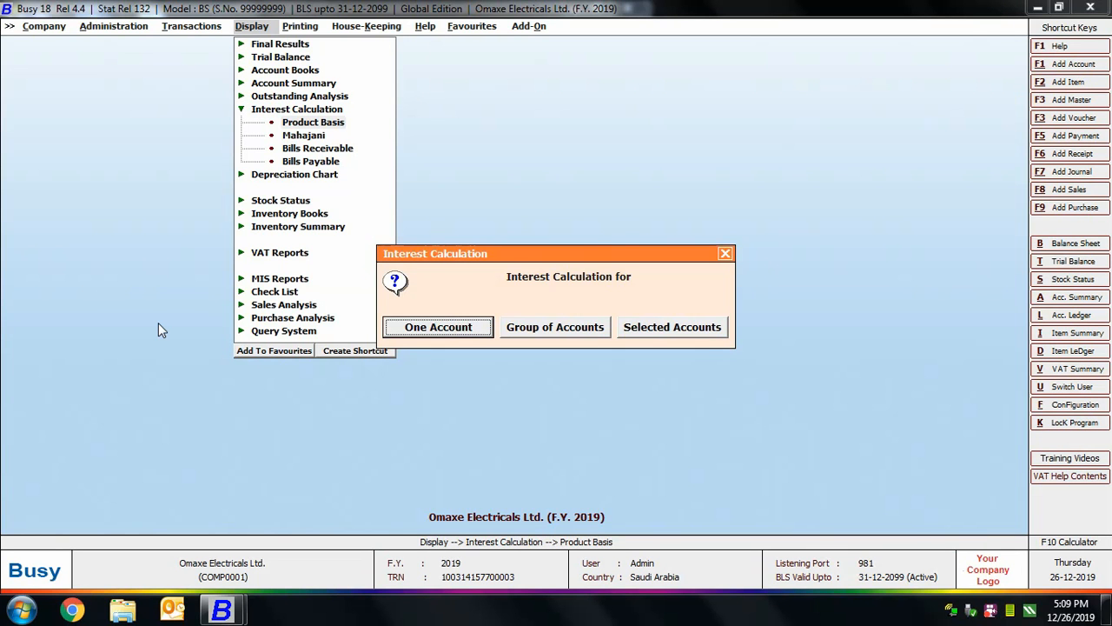
pyautogui.press('Right')
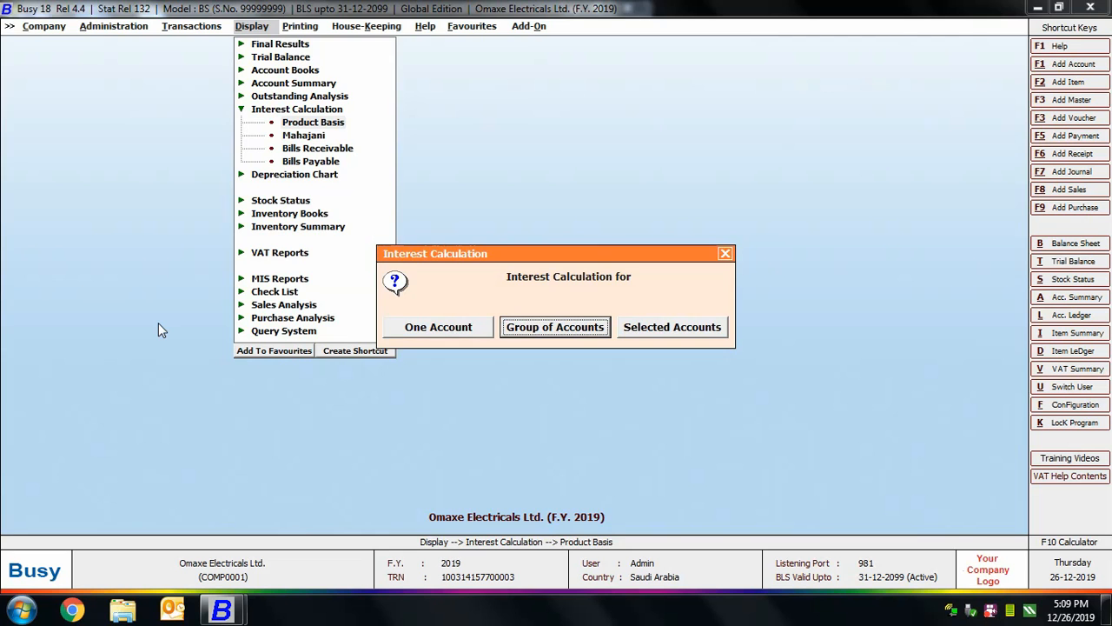
pyautogui.press('Return')
pyautogui.press('Return')
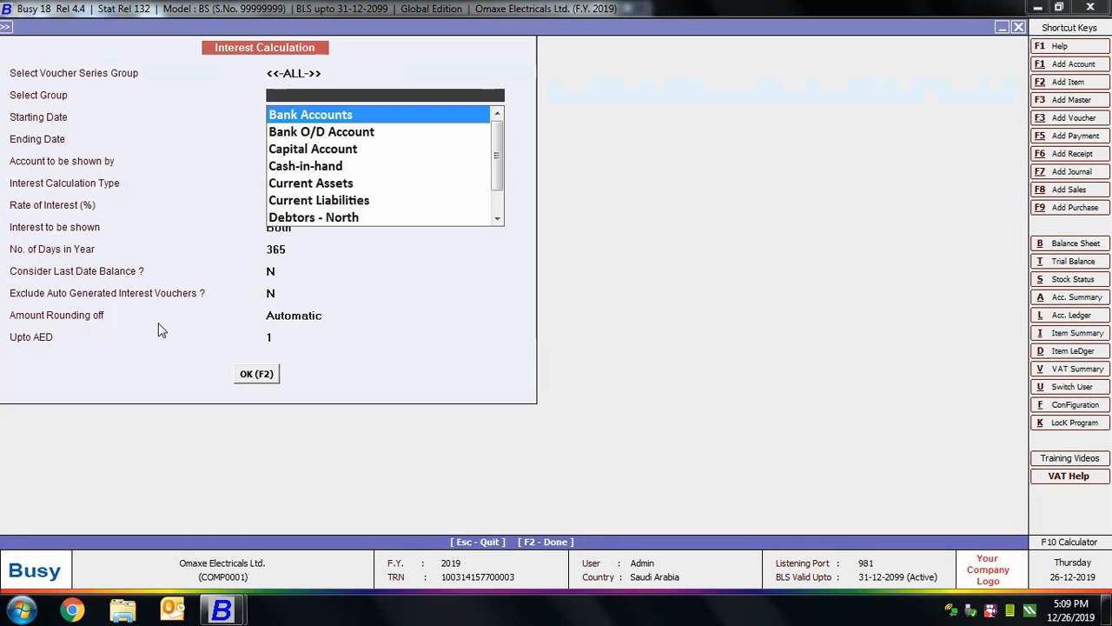
# Step: Choose the Sundry Debtors group and keep the interest period from 01-01-2019 to 06-09-2019
pyautogui.write('sun')
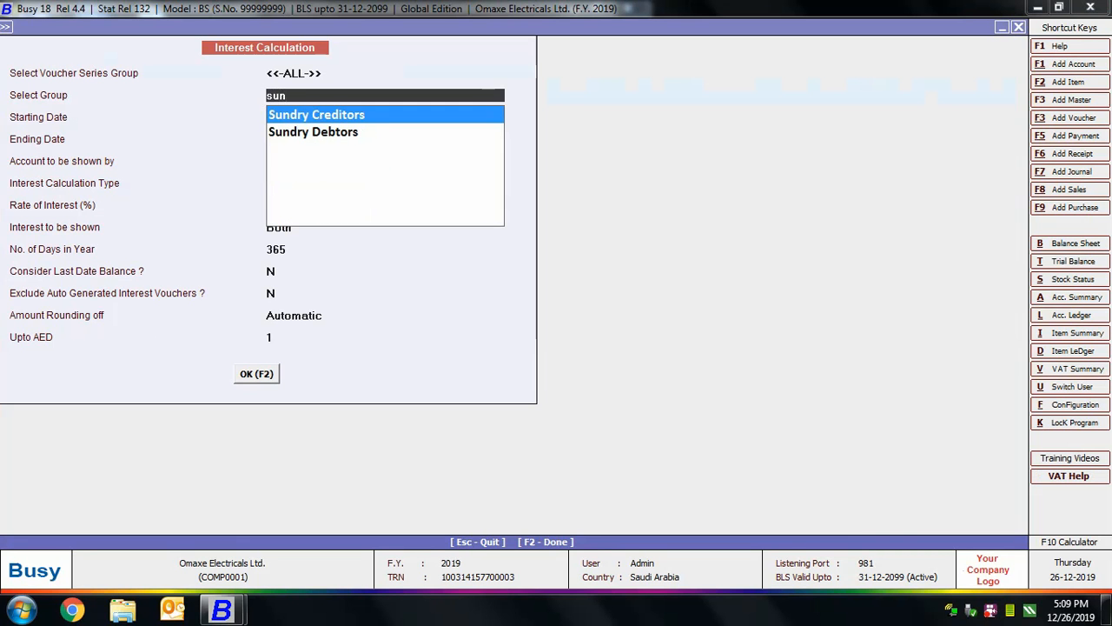
pyautogui.press('Down')
pyautogui.press('Return')
pyautogui.press('Return')
pyautogui.press('Return')
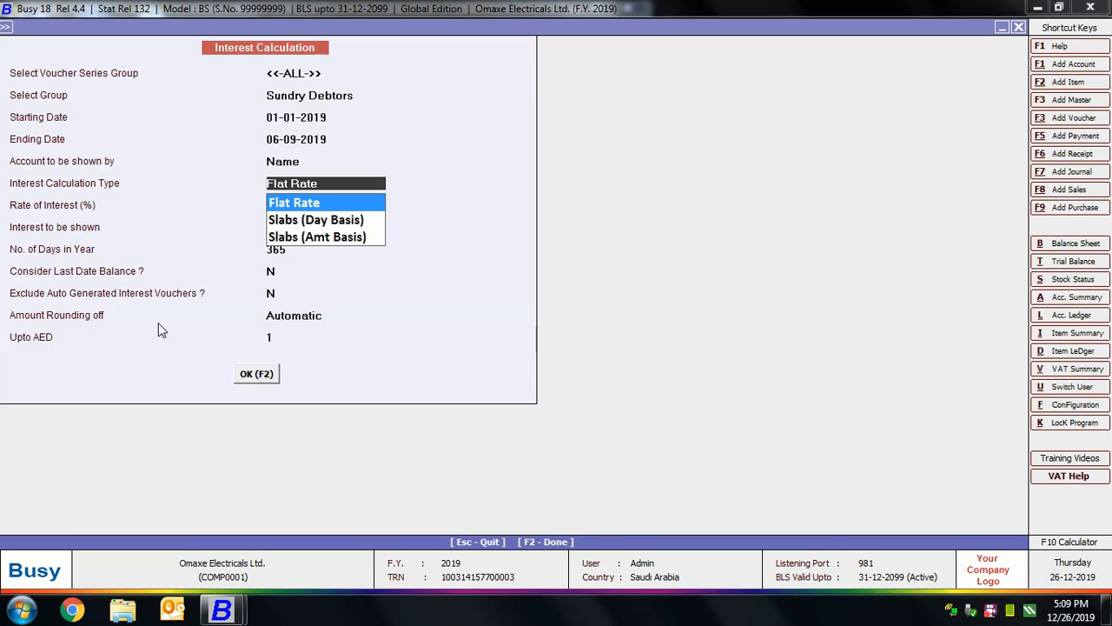
# Step: Try Slabs (Day Basis) as the interest calculation type and view its slab settings, leaving without saving
pyautogui.press('Down')
pyautogui.press('Return')
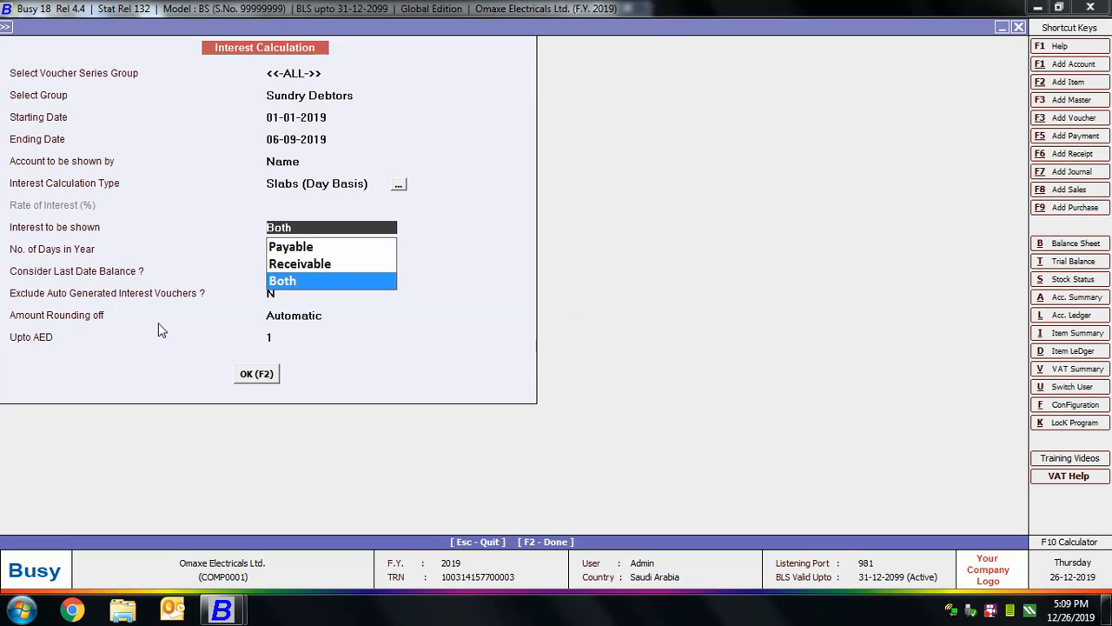
pyautogui.press('Return')
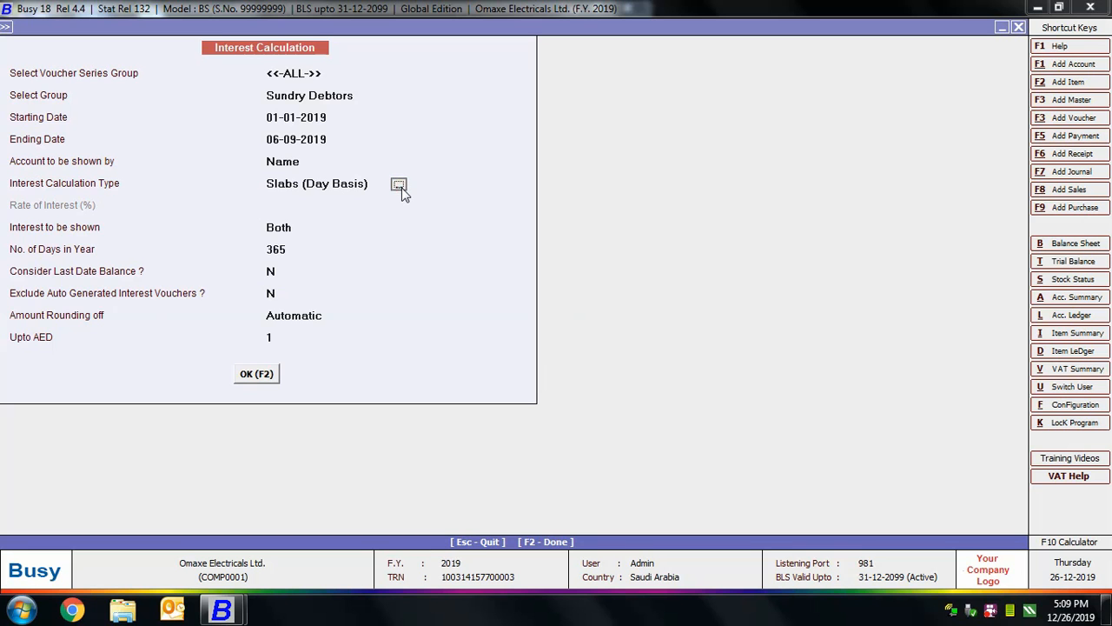
pyautogui.click(398, 186)
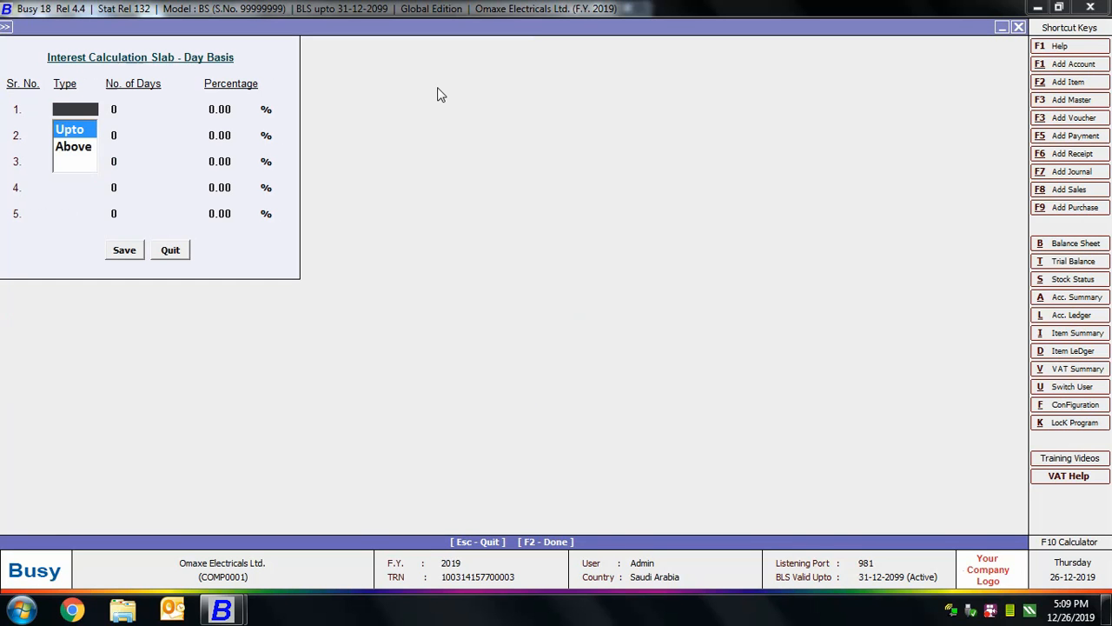
pyautogui.press('Return')
pyautogui.press('Escape')
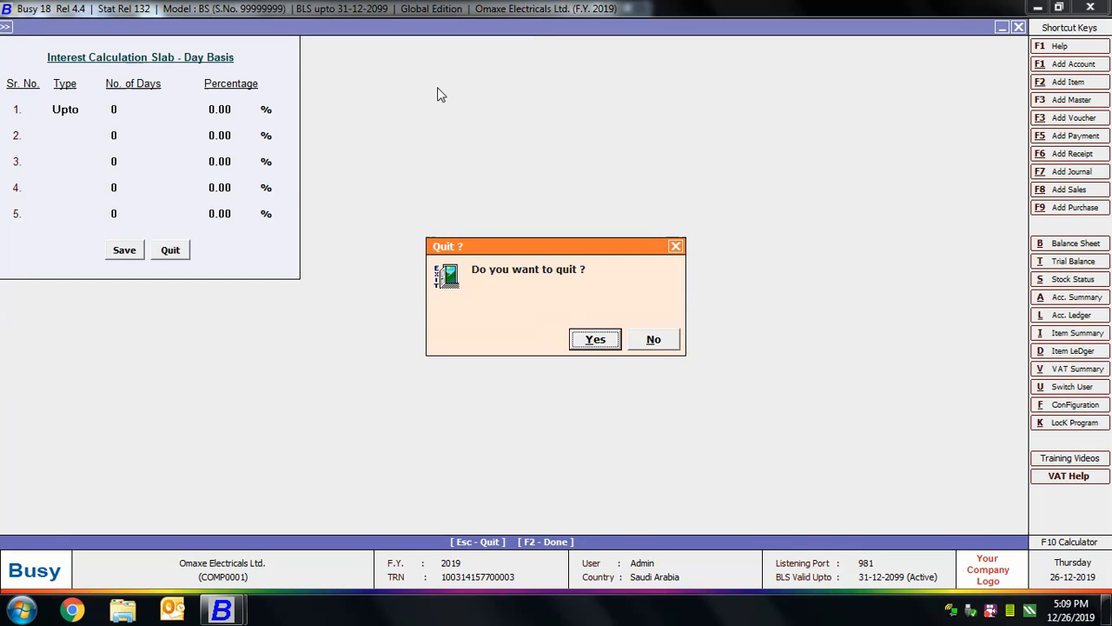
pyautogui.press('Return')
# Step: Set the interest calculation type to Flat Rate at 1% and the interest shown to Receivable
pyautogui.press('Up')
pyautogui.press('Return')
pyautogui.press('Up')
pyautogui.hotkey('shift', 'Tab')
pyautogui.write('1')
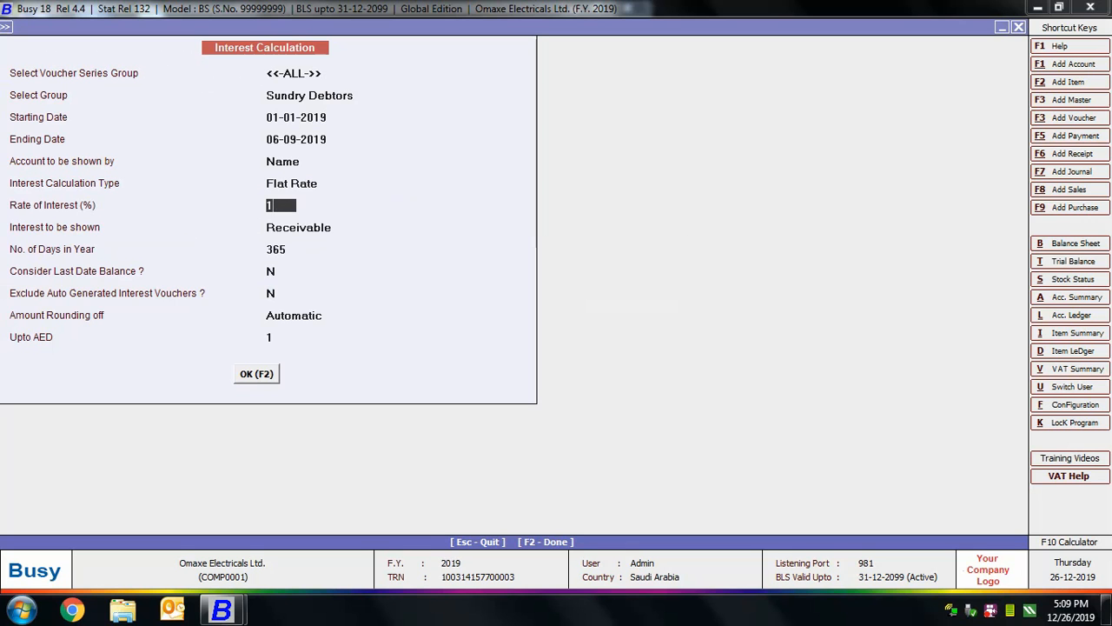
pyautogui.press('Return')
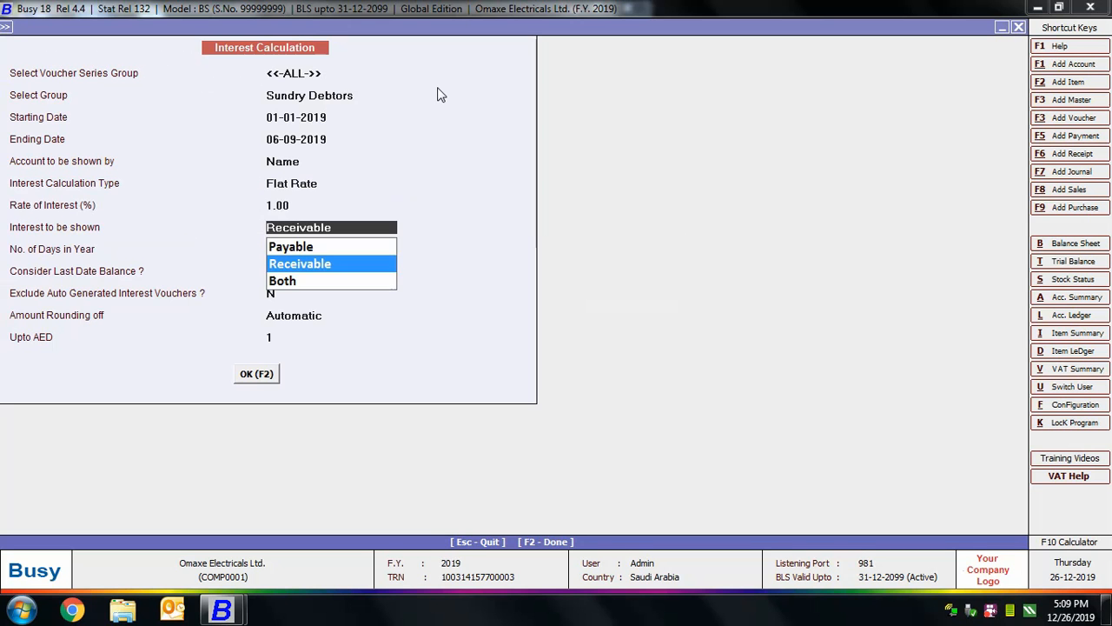
# Step: Keep 365 days in the year and automatic rounding up to AED 1, and display the interest calculation report
pyautogui.press('Return')
pyautogui.press('Return')
pyautogui.press('Return')
pyautogui.press('Return')
pyautogui.press('Return')
pyautogui.press('Return')
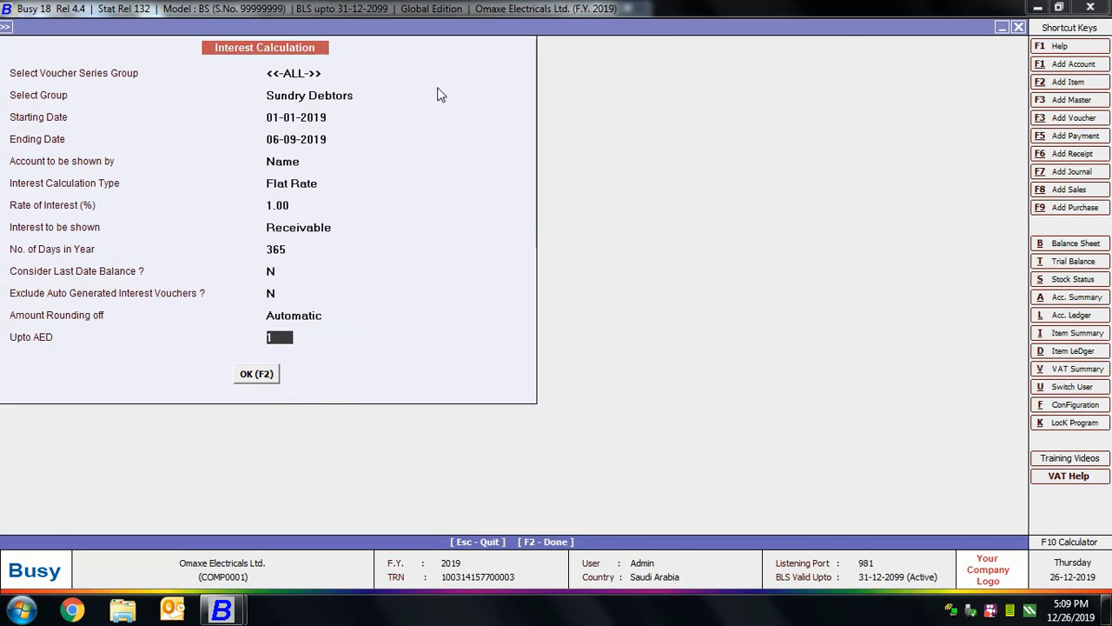
pyautogui.press('Return')
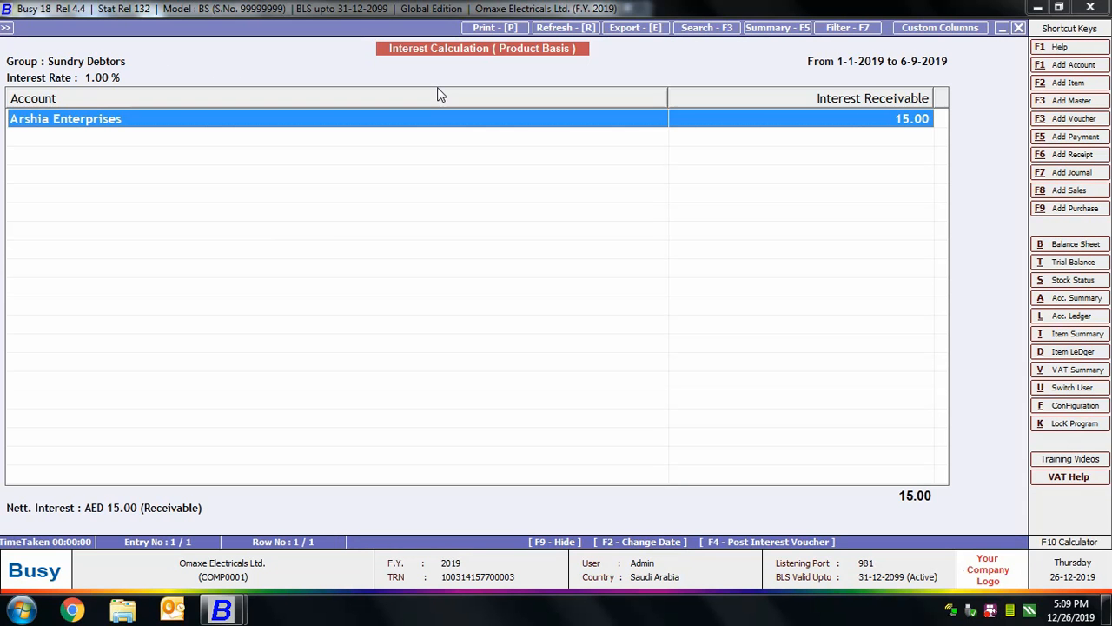
# Step: Leave the interest report and display the Income Tax Act depreciation chart for Depreciation A/c, keeping automatic rounding up to AED 1
pyautogui.click(1018, 28)
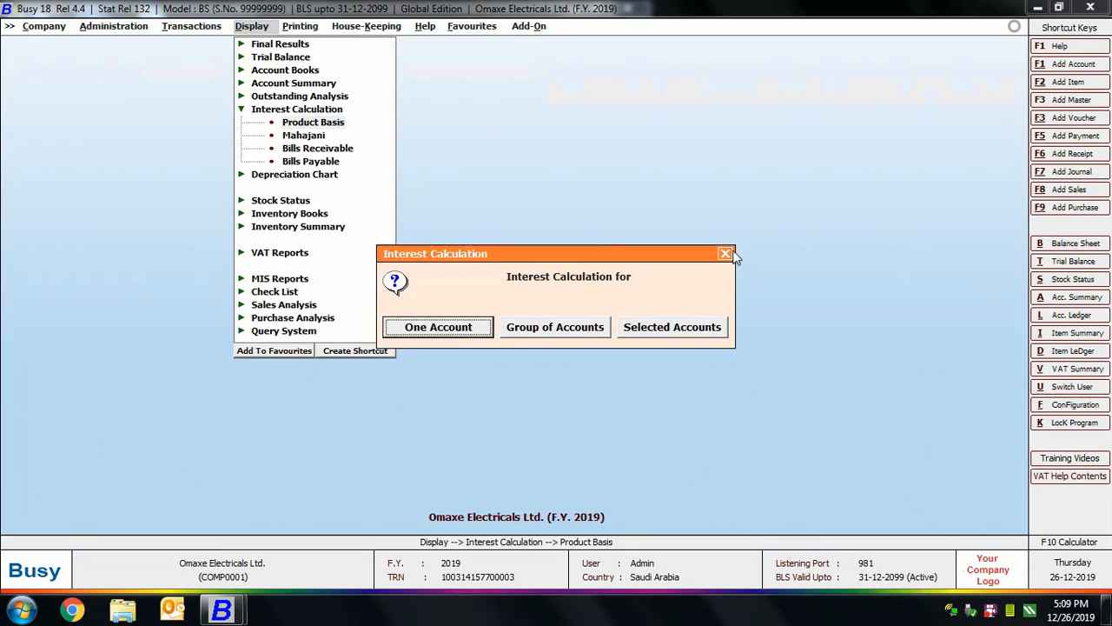
pyautogui.click(724, 253)
pyautogui.click(292, 111)
pyautogui.click(293, 122)
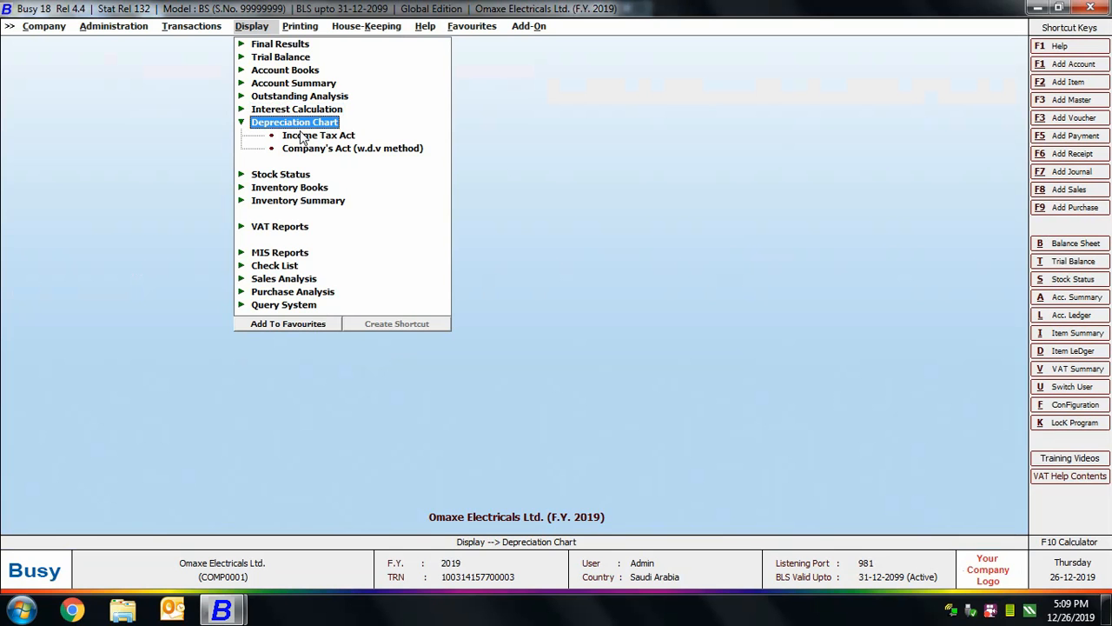
pyautogui.click(304, 135)
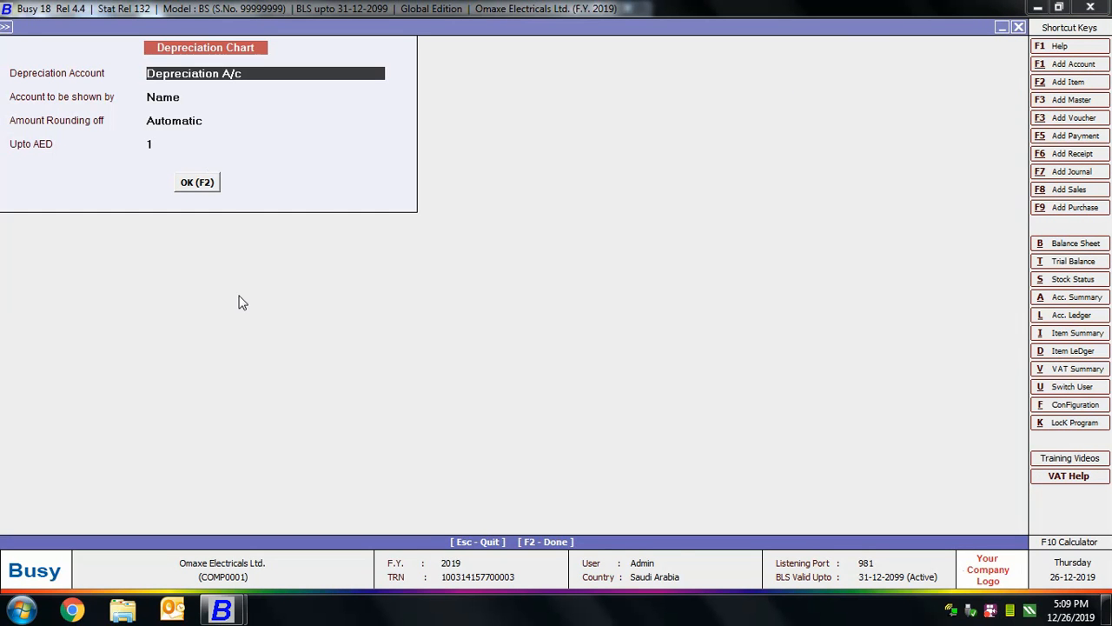
pyautogui.click(209, 184)
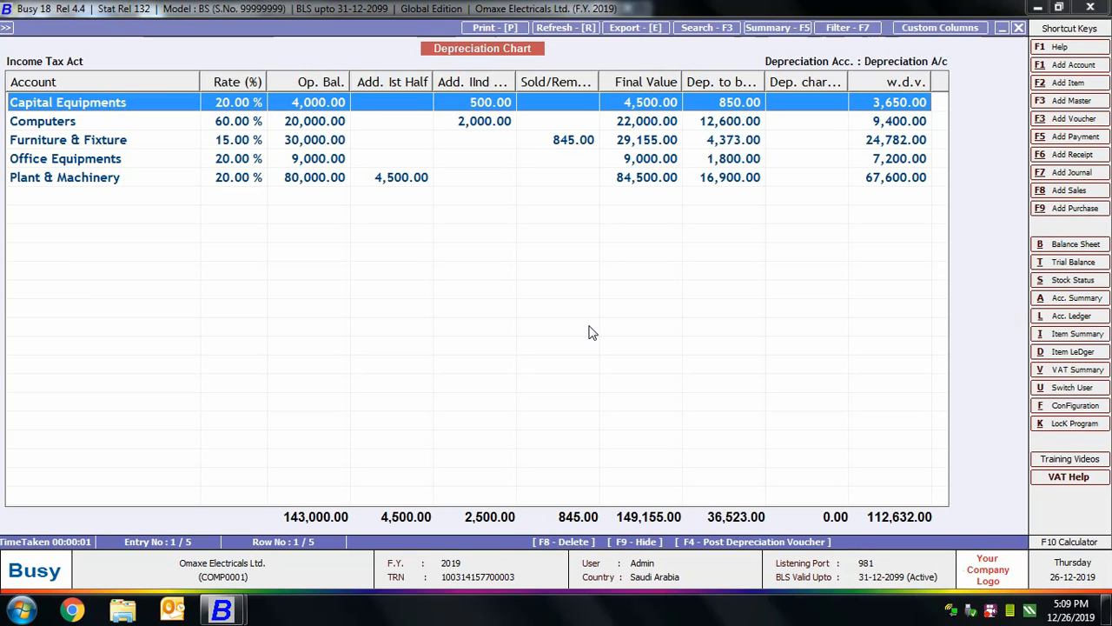
pyautogui.click(1018, 28)
pyautogui.click(1017, 29)
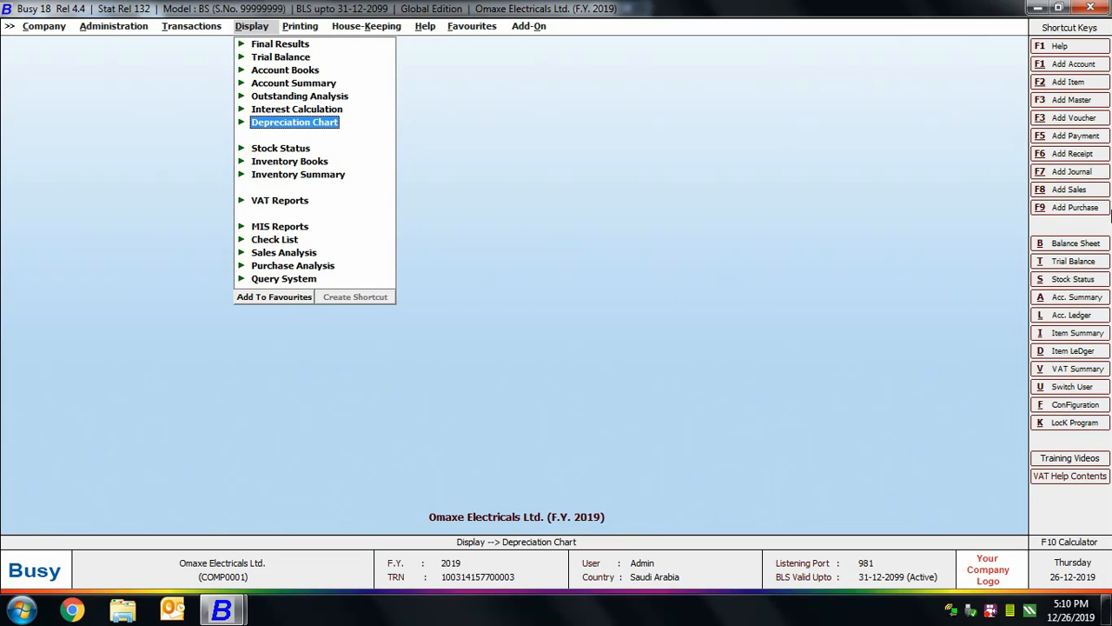
pyautogui.press('Escape')
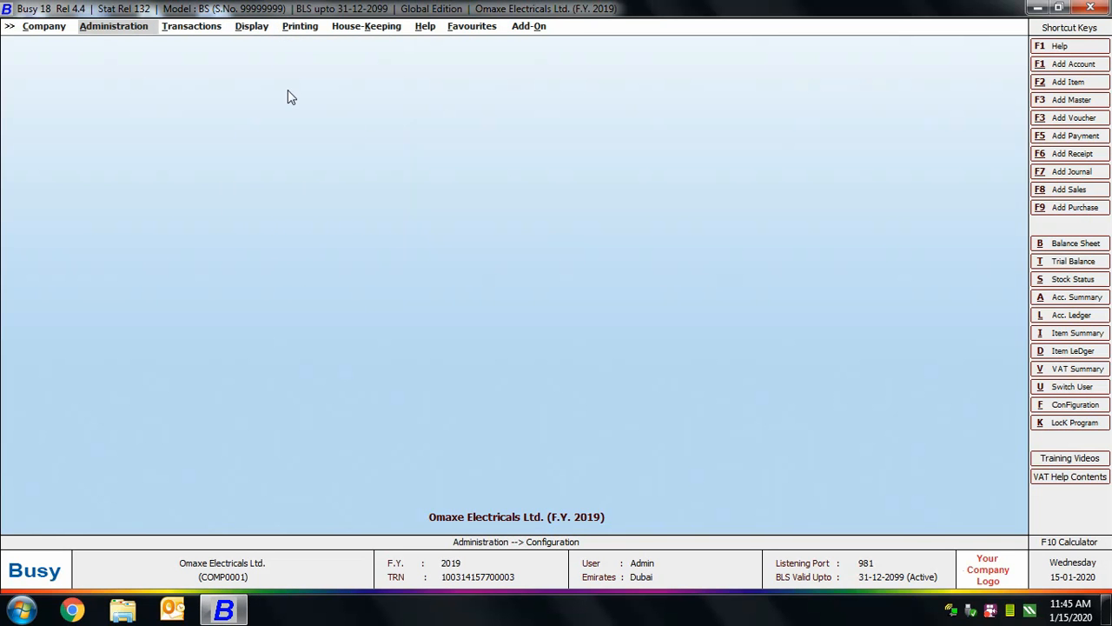
# Step: Enable Bank Reconciliation in the Accounts features configuration and save the change
pyautogui.click(112, 27)
pyautogui.click(127, 56)
pyautogui.click(130, 70)
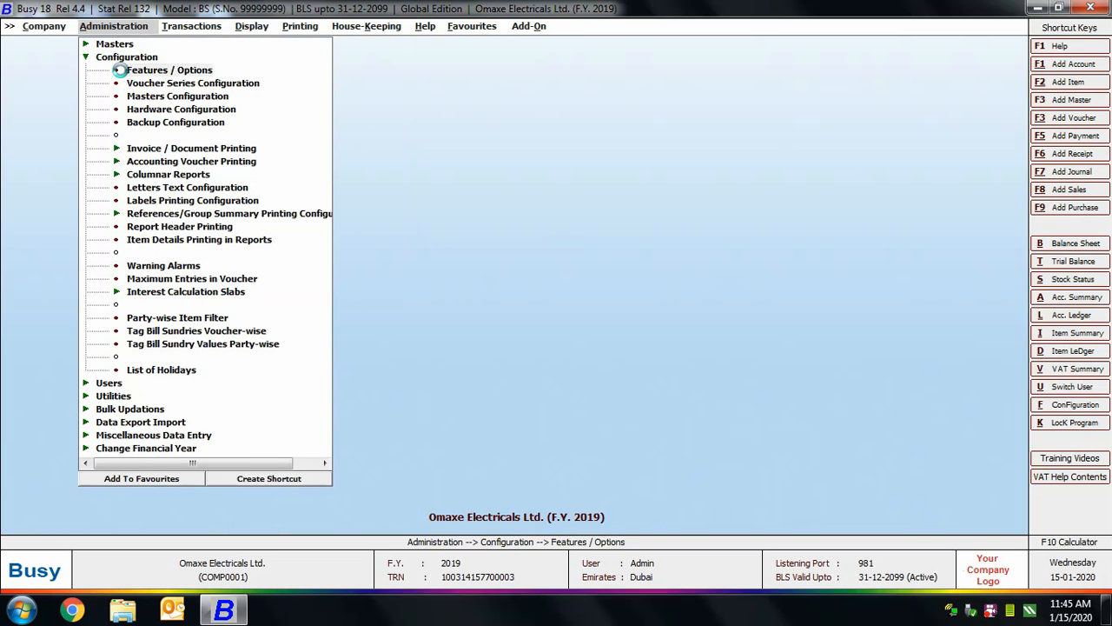
pyautogui.click(80, 187)
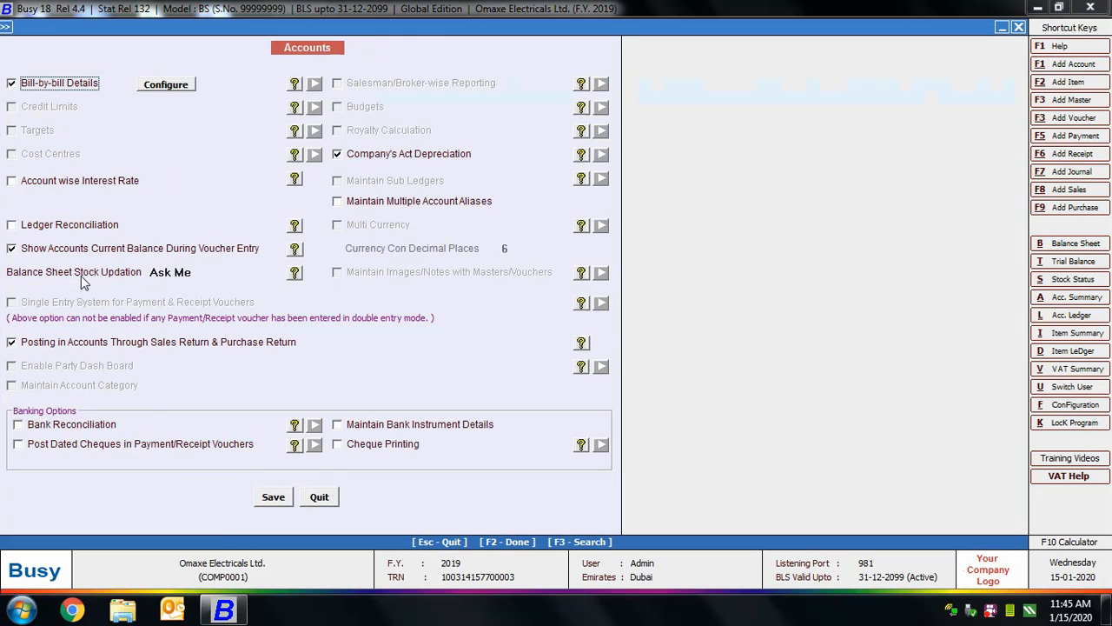
pyautogui.click(41, 426)
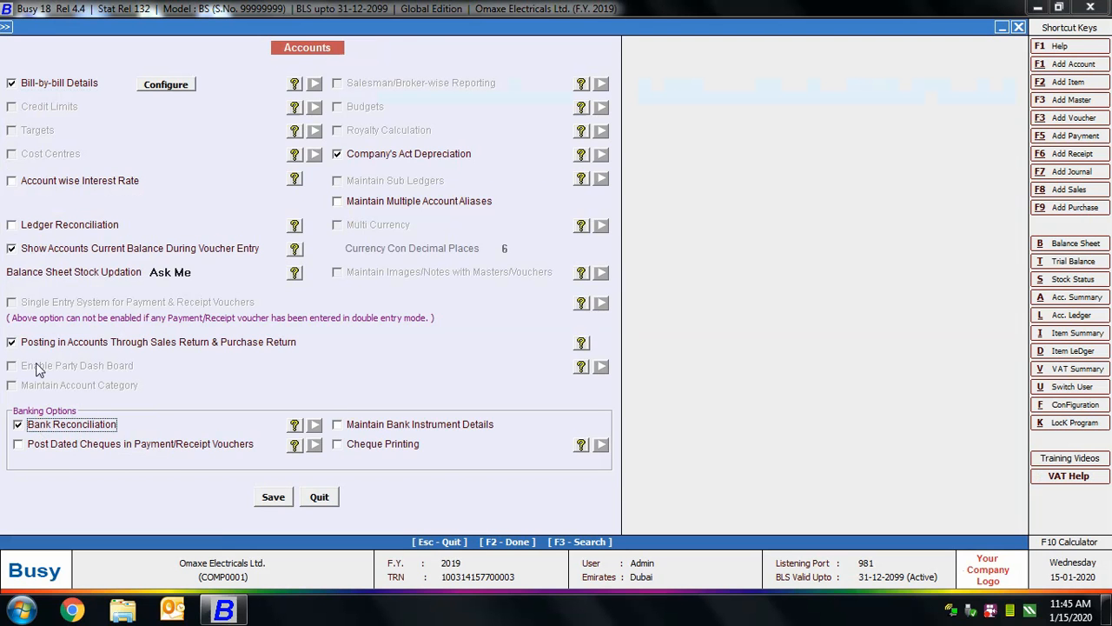
pyautogui.click(280, 491)
pyautogui.click(70, 496)
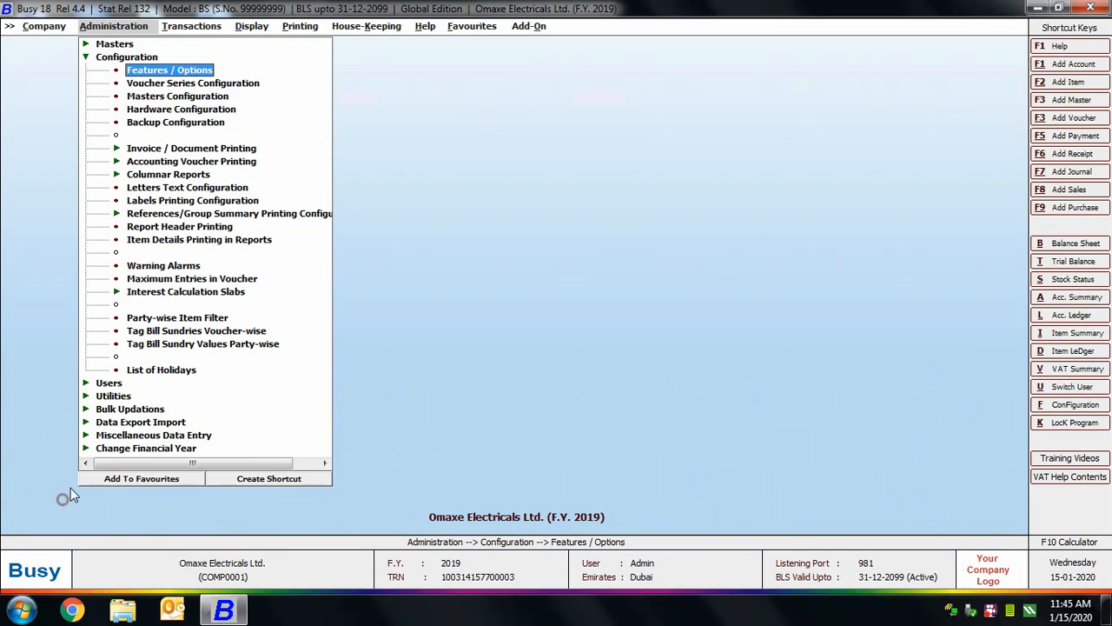
pyautogui.click(109, 57)
# Step: Display all bank reconciliation entries for United Arab Bank from 01-01-2019 to 06-09-2019 with short narration set to Y
pyautogui.click(251, 26)
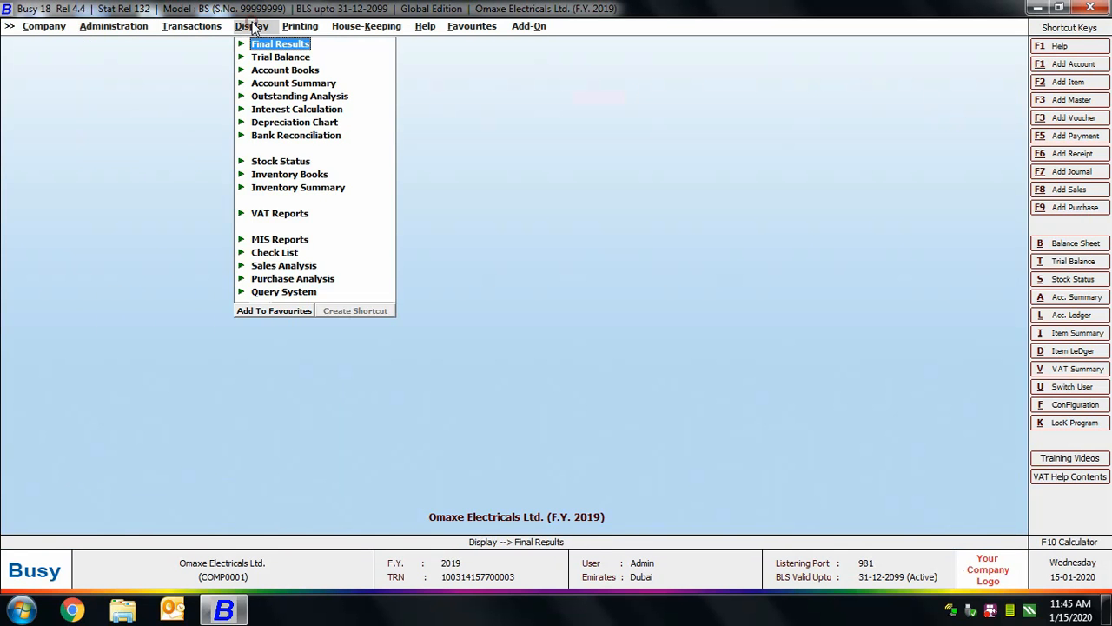
pyautogui.click(291, 139)
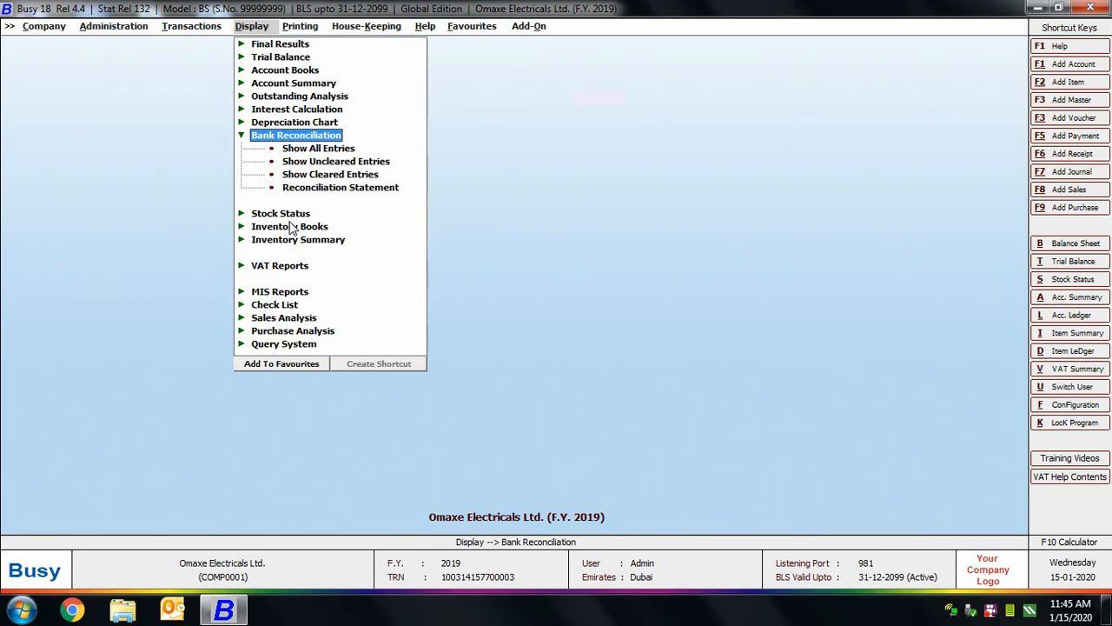
pyautogui.click(347, 149)
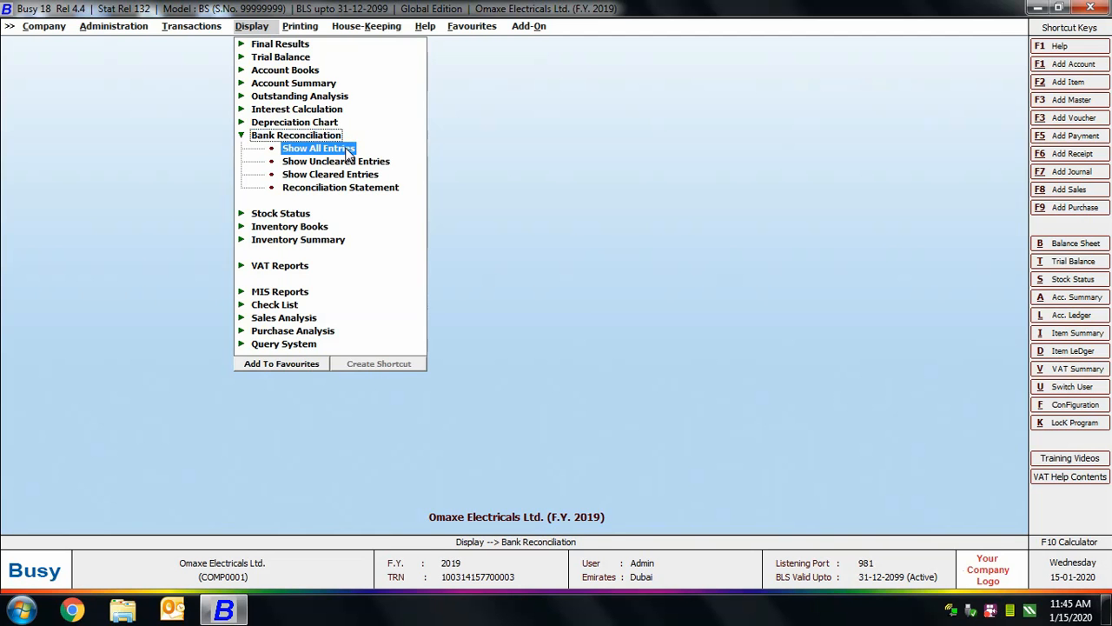
pyautogui.click(348, 150)
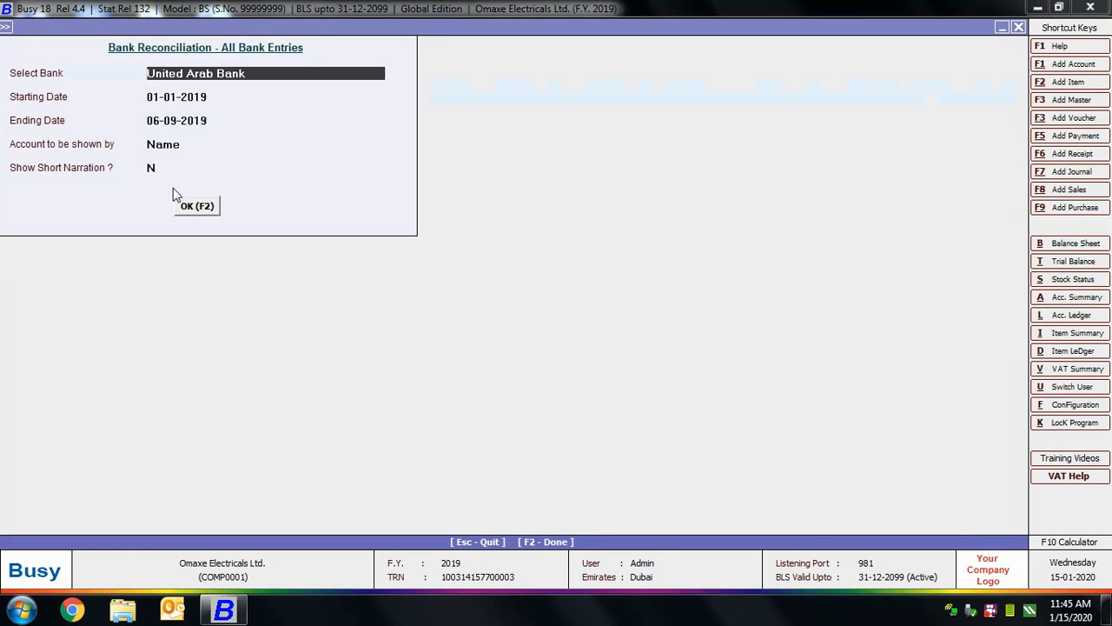
pyautogui.click(151, 165)
pyautogui.press('y')
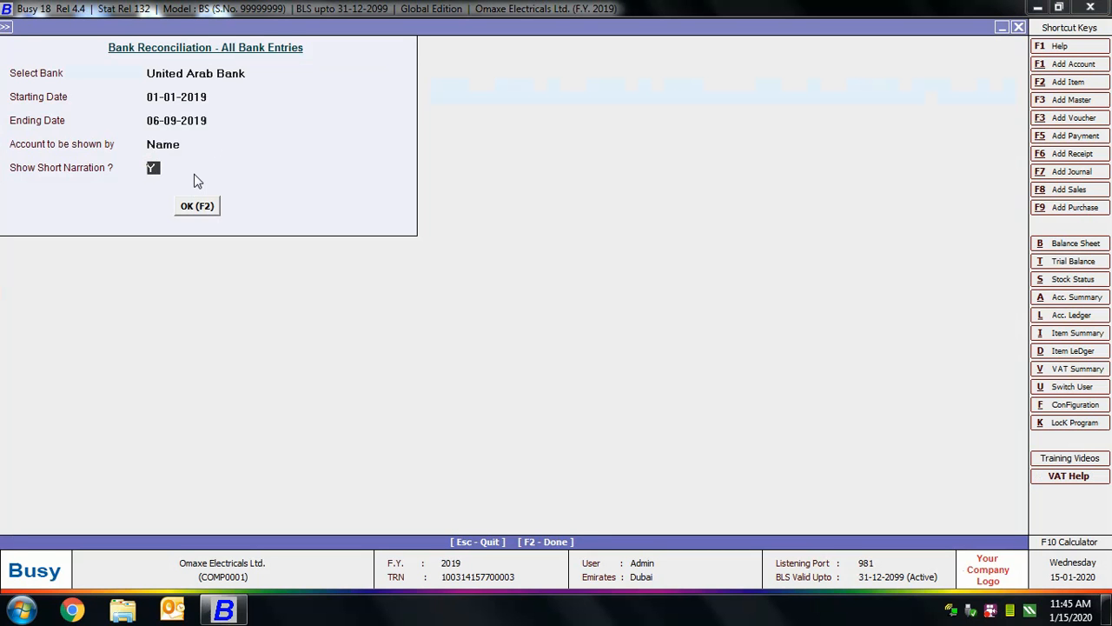
pyautogui.click(201, 209)
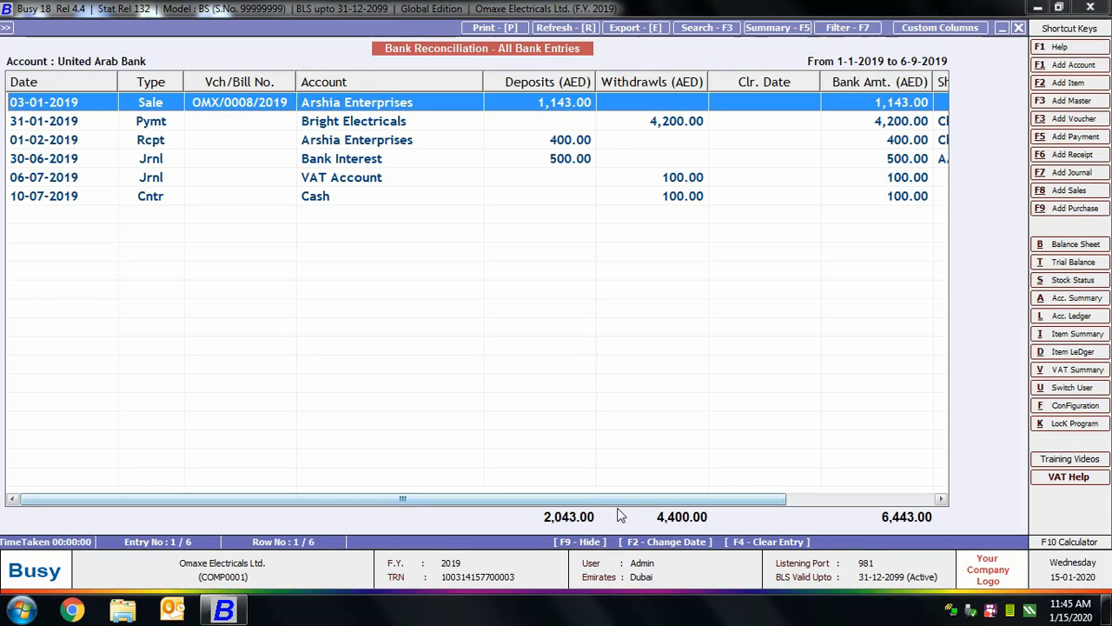
# Step: Examine the bank entries' columns and view the 31-01-2019 Bright Electricals payment voucher without changing it
pyautogui.moveTo(621, 500); pyautogui.dragTo(789, 521)
pyautogui.moveTo(417, 496); pyautogui.dragTo(268, 480)
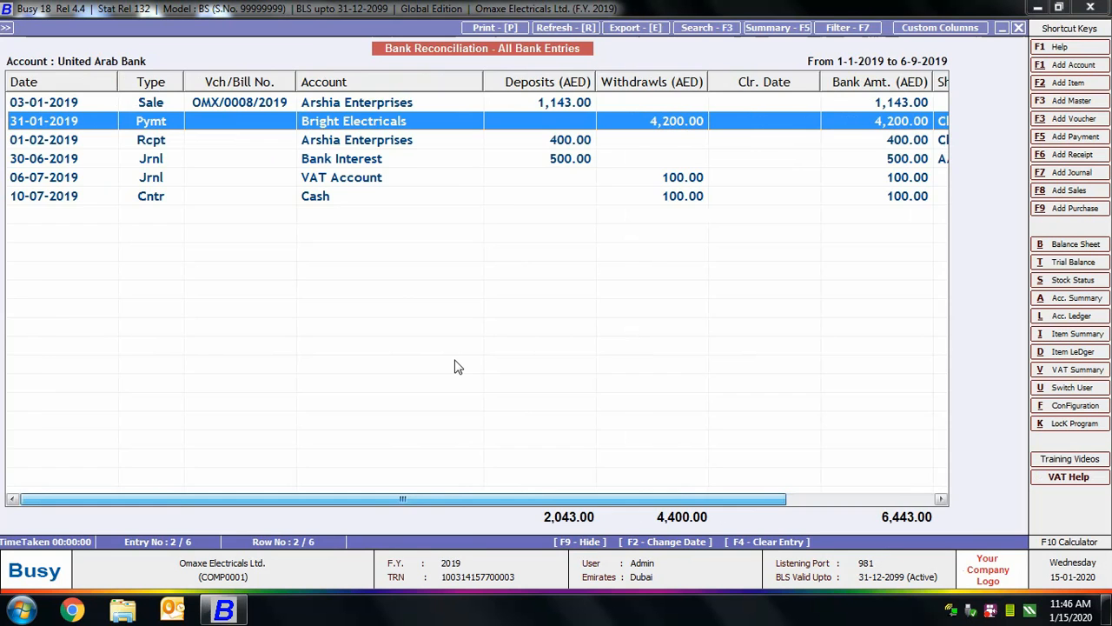
pyautogui.press('Return')
pyautogui.press('Escape')
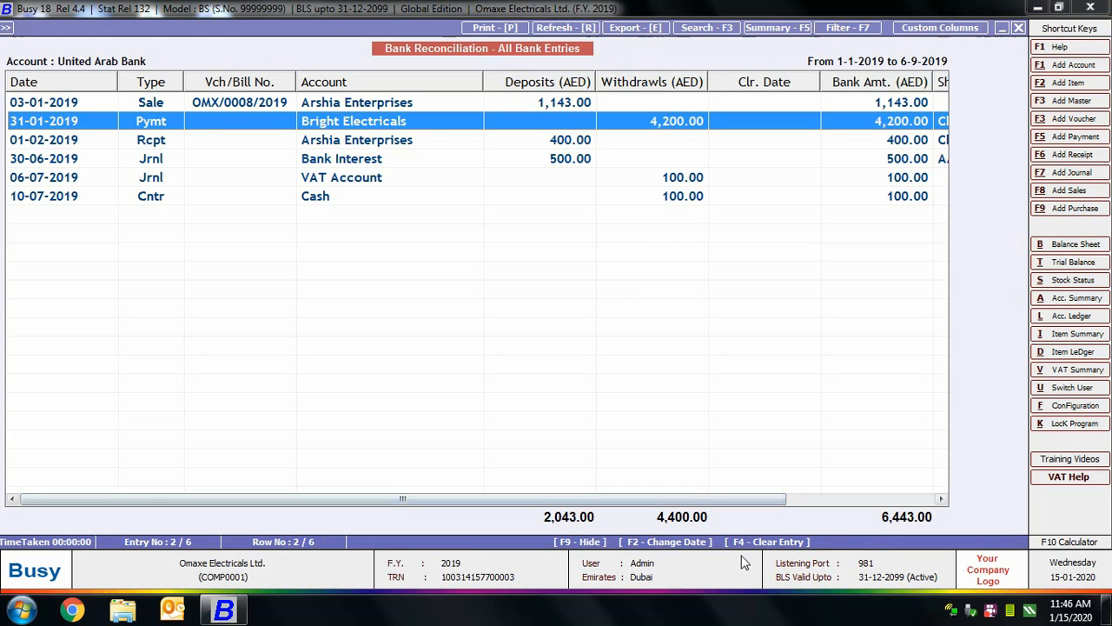
# Step: Clear the 31-01-2019 Bright Electricals payment with clearing date 02-02-2019 and full voucher clearing kept at N, and leave the report
pyautogui.click(780, 542)
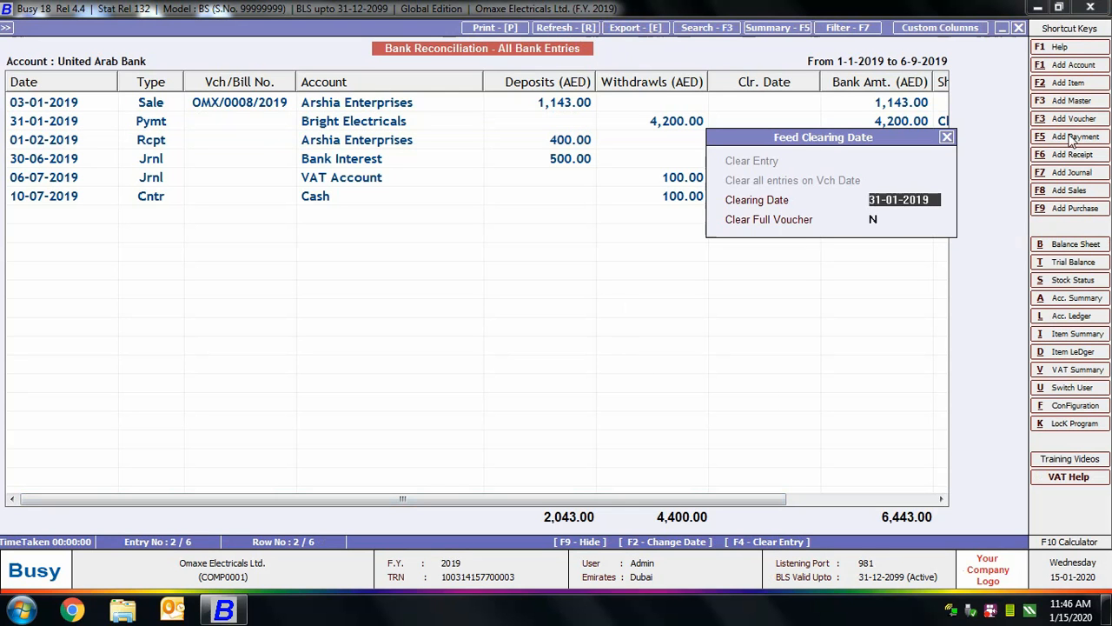
pyautogui.moveTo(814, 144); pyautogui.dragTo(748, 130)
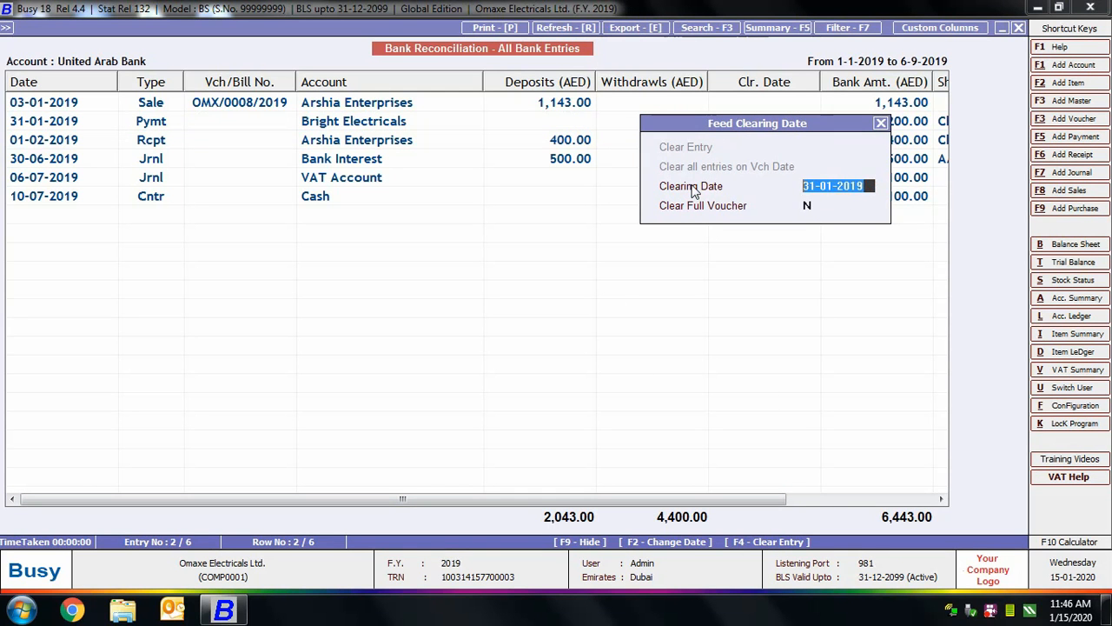
pyautogui.press('BackSpace')
pyautogui.write('2')
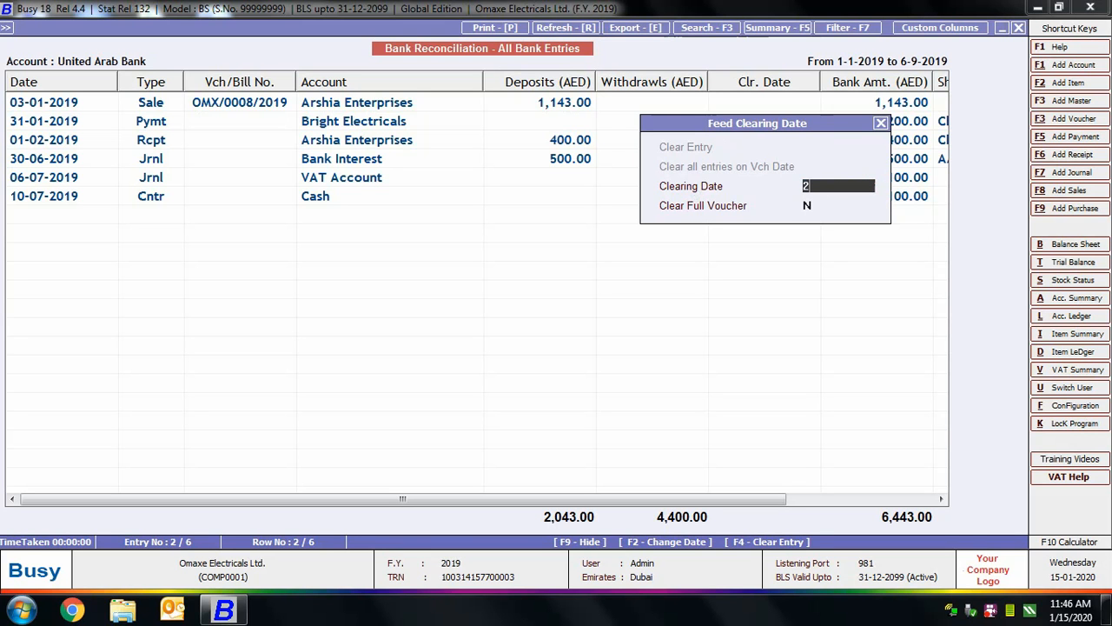
pyautogui.write('-2-2019')
pyautogui.press('Return')
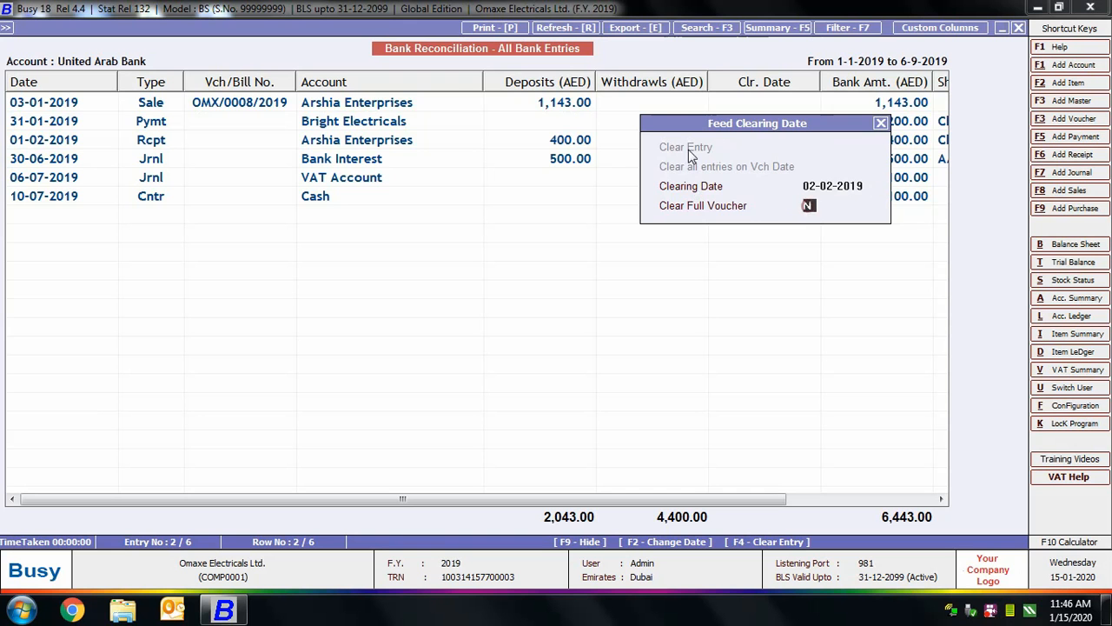
pyautogui.press('Return')
pyautogui.moveTo(638, 499); pyautogui.dragTo(784, 498)
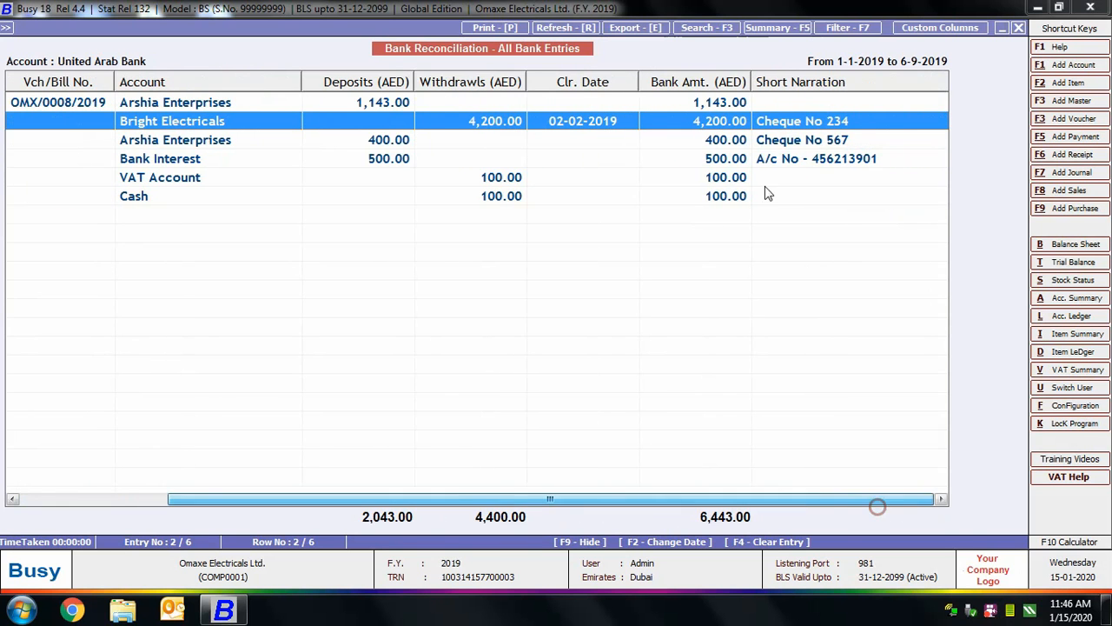
pyautogui.press('Escape')
pyautogui.press('Escape')
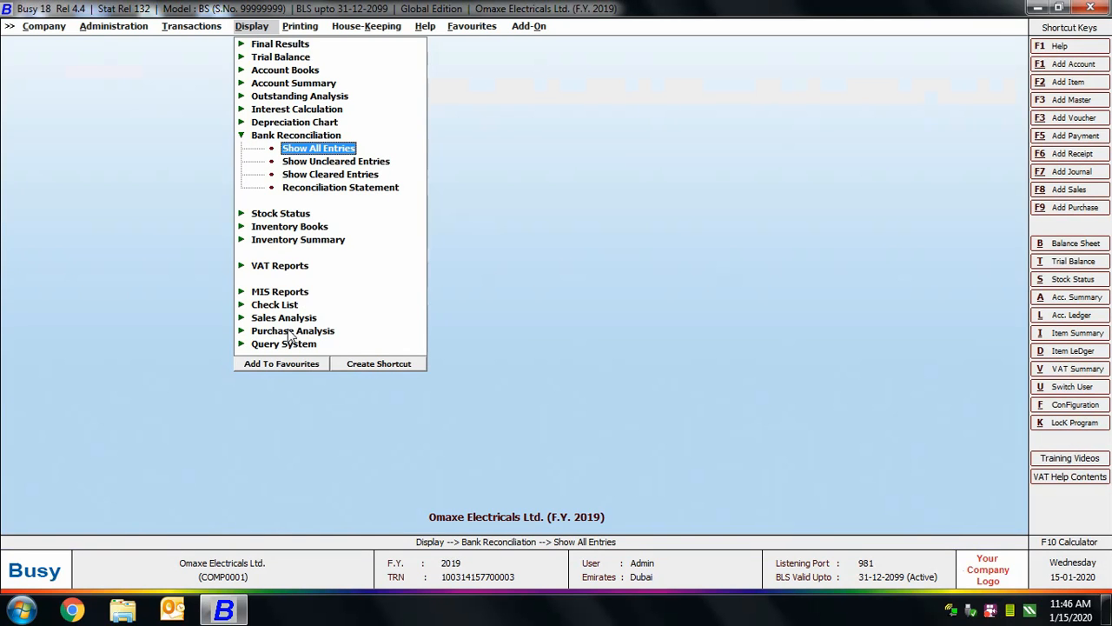
# Step: Display the cleared bank entries for United Arab Bank and view the Bright Electricals payment voucher
pyautogui.click(322, 177)
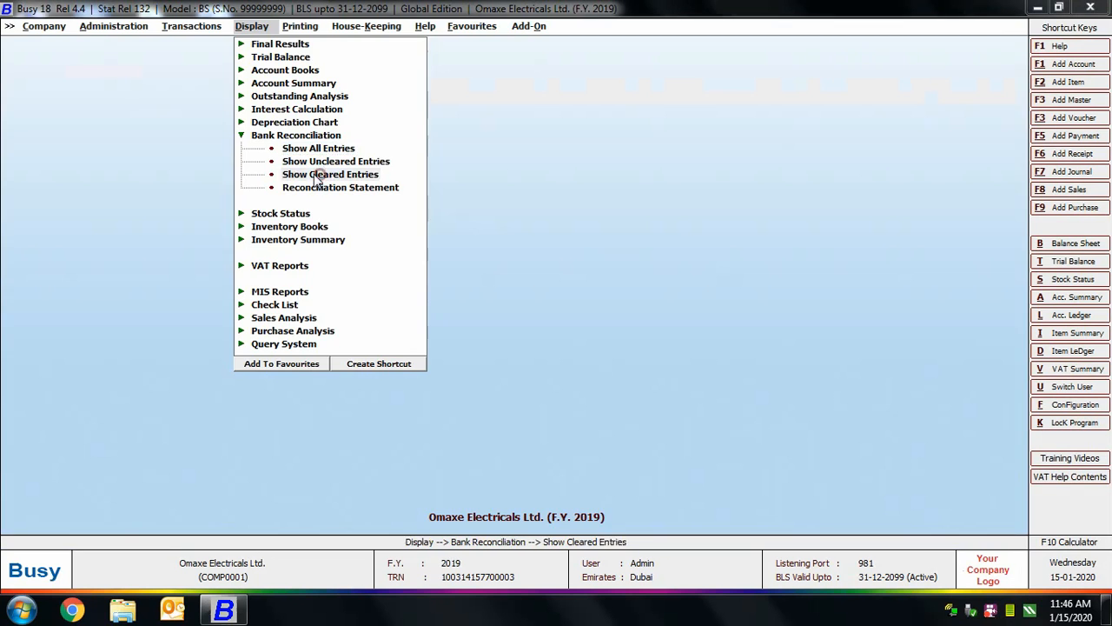
pyautogui.click(203, 206)
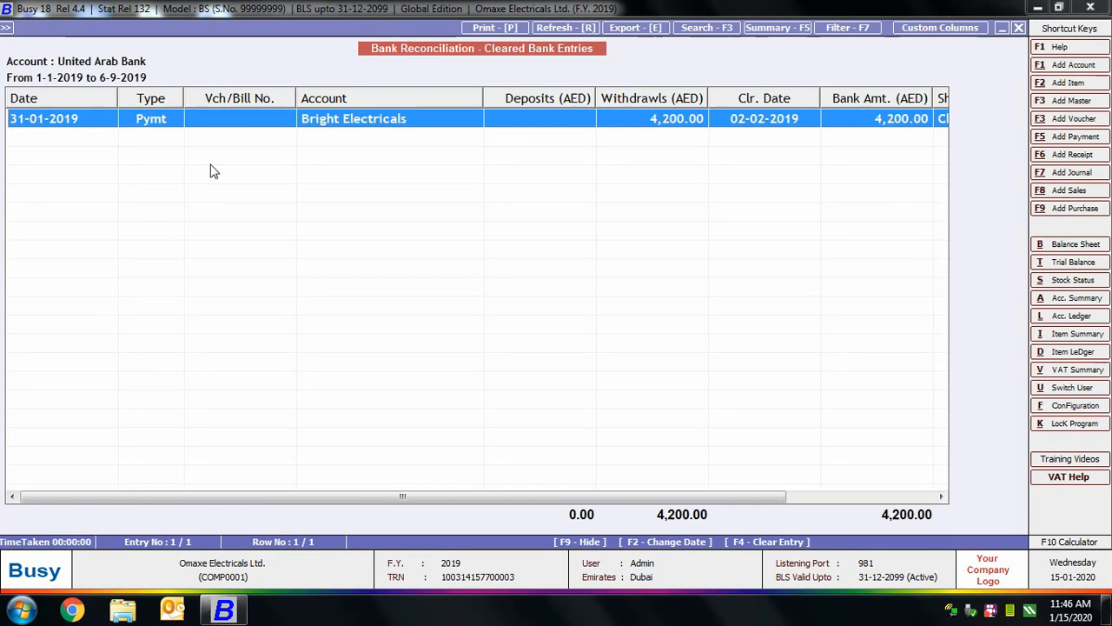
pyautogui.doubleClick(613, 125)
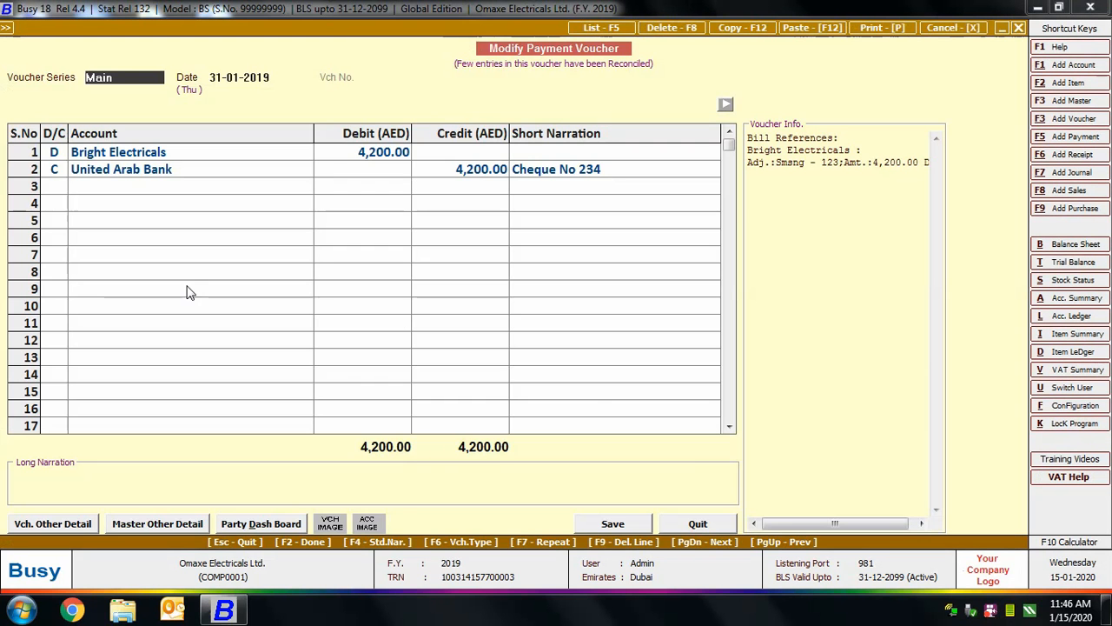
pyautogui.press('Escape')
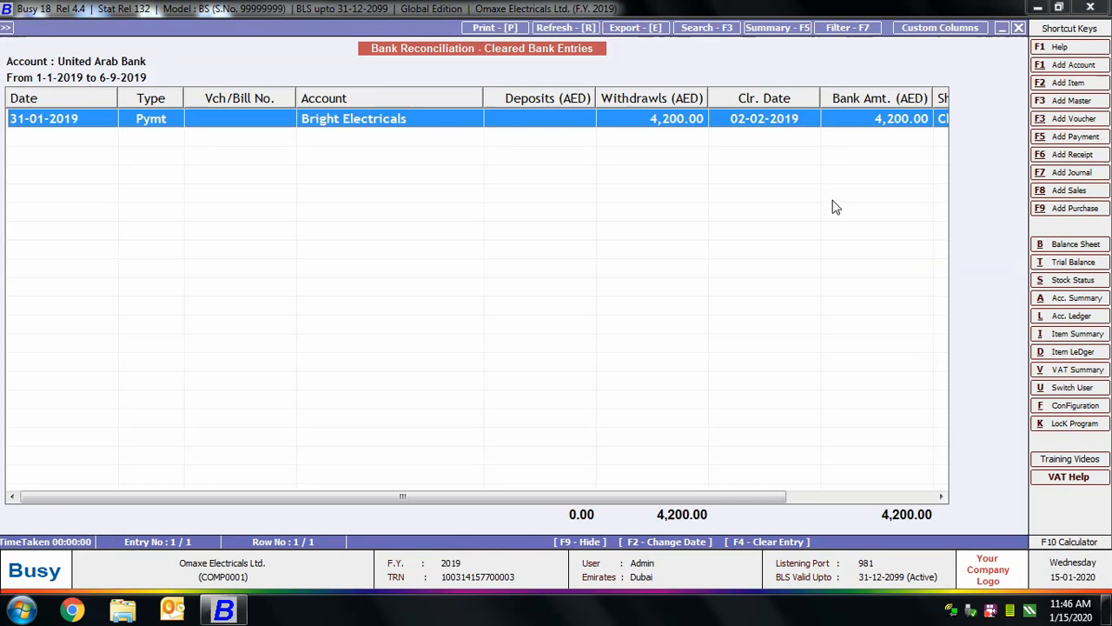
pyautogui.press('Escape')
pyautogui.press('Escape')
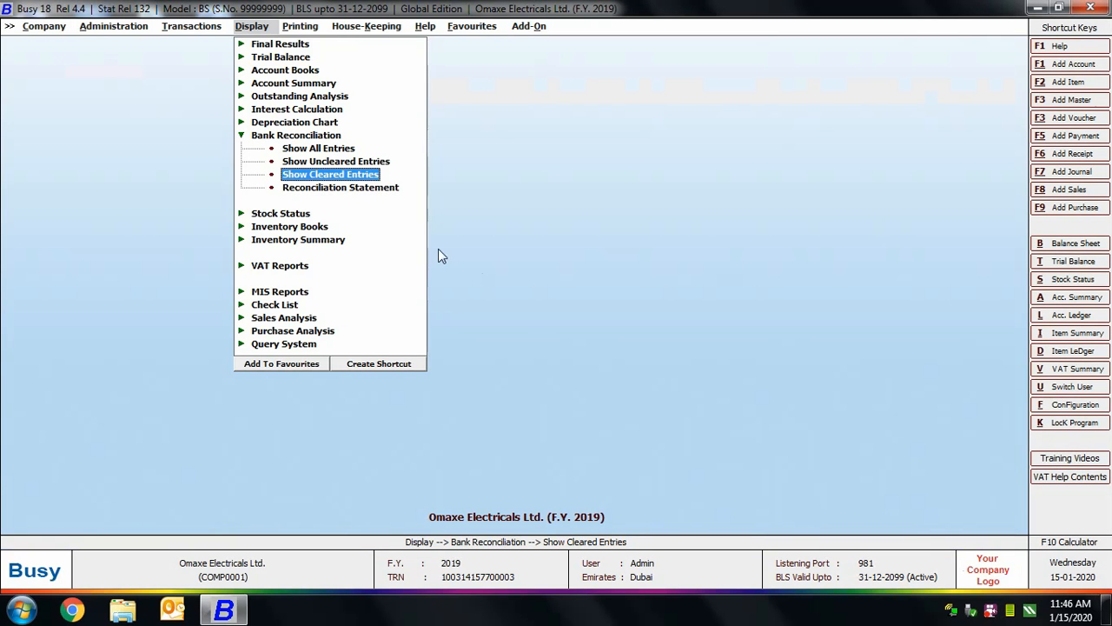
# Step: Display the bank reconciliation statement for United Arab Bank from 01-01-2019 to 06-09-2019
pyautogui.click(352, 190)
pyautogui.write('e')
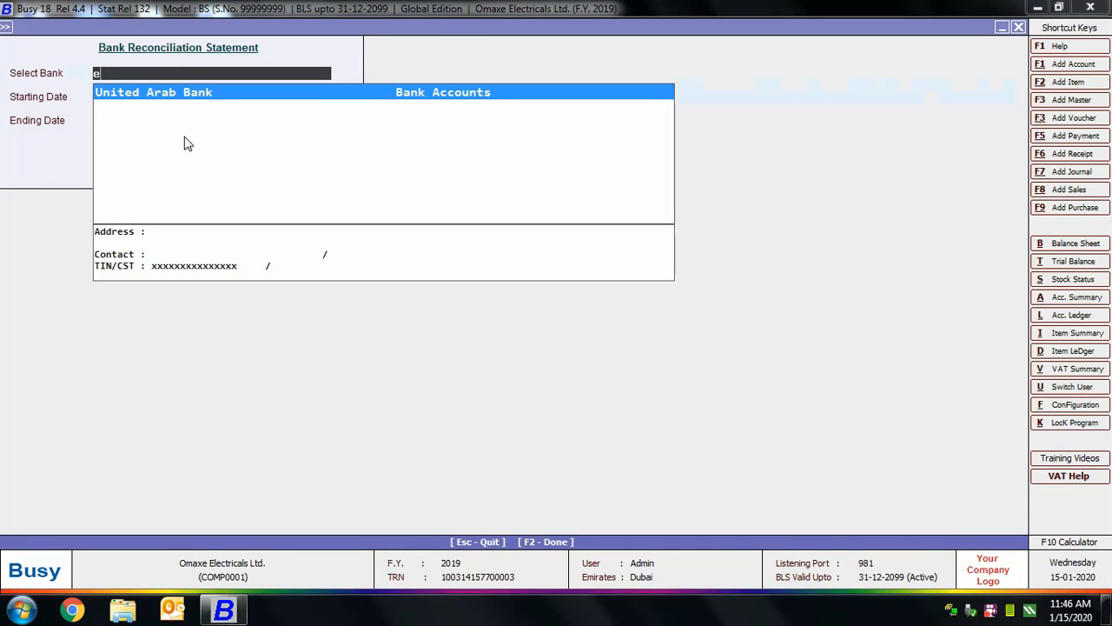
pyautogui.press('Return')
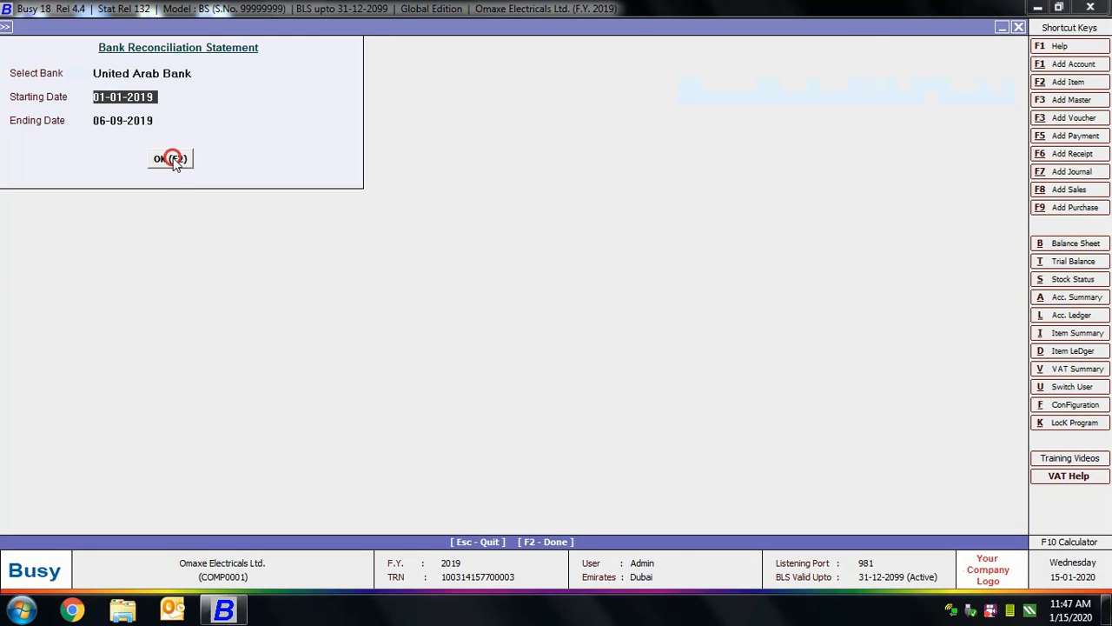
pyautogui.click(170, 159)
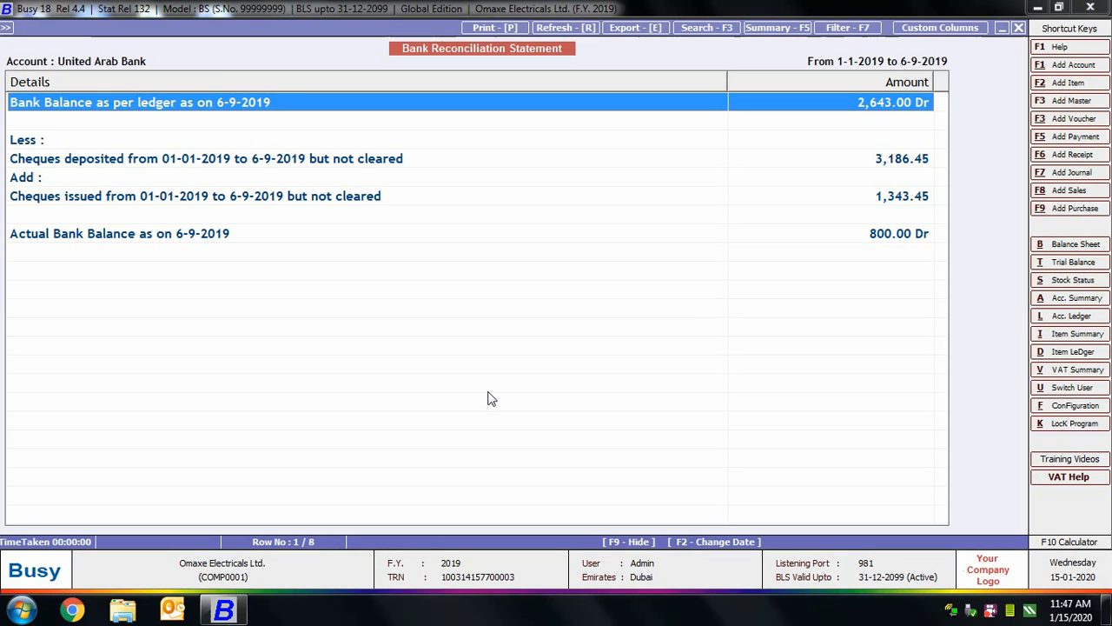
# Step: Examine the uncleared cheques, actual bank balance and ledger balance lines of the reconciliation statement, and close it
pyautogui.click(339, 204)
pyautogui.click(354, 156)
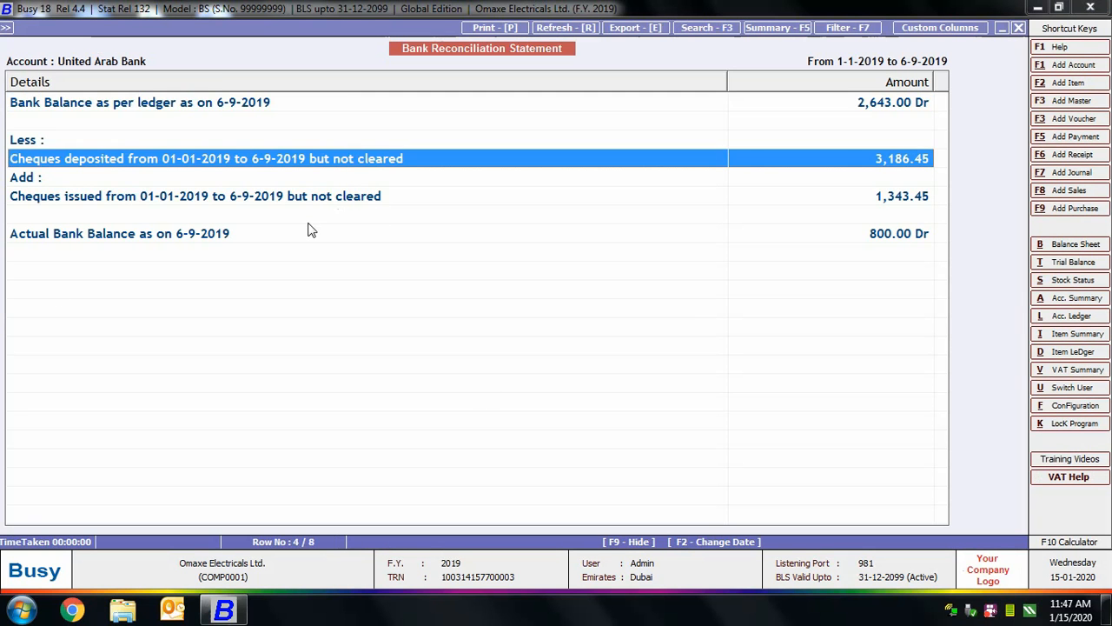
pyautogui.click(308, 233)
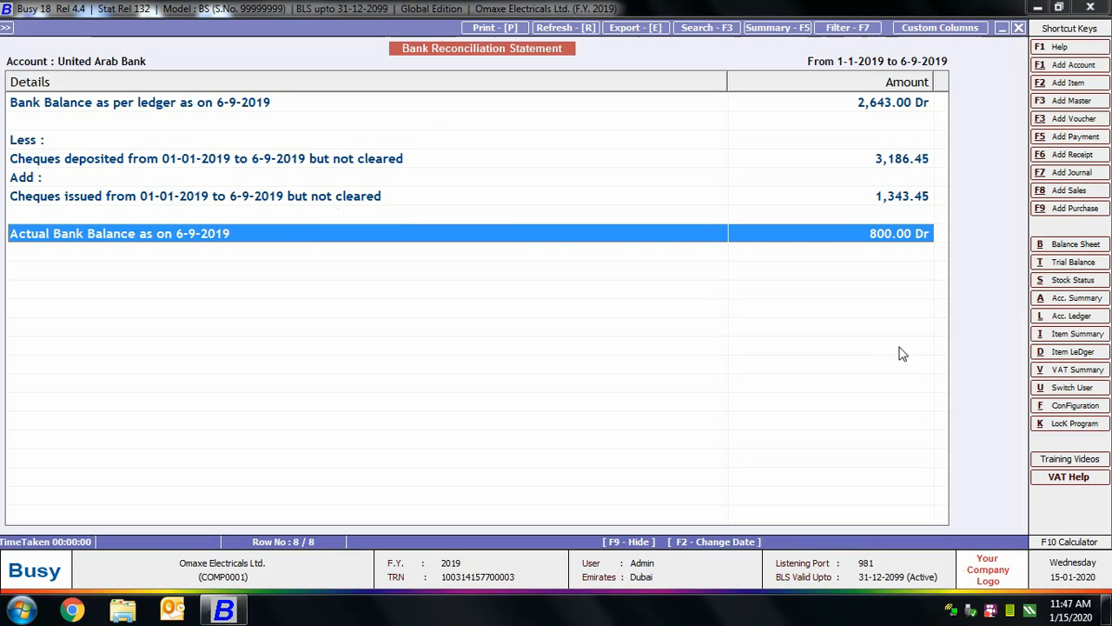
pyautogui.click(420, 102)
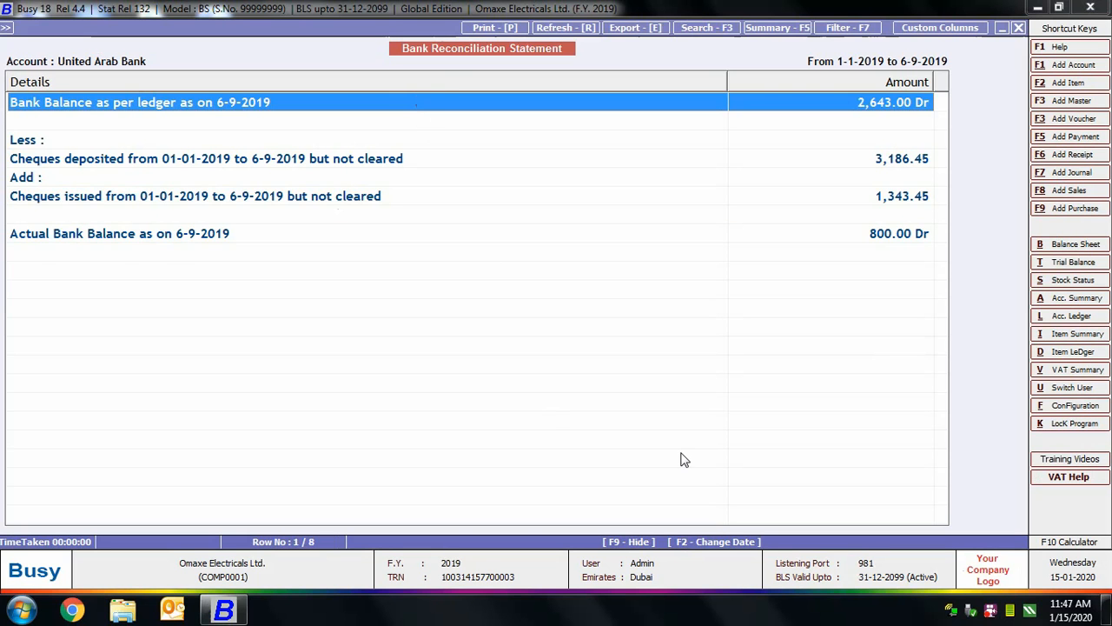
pyautogui.press('Escape')
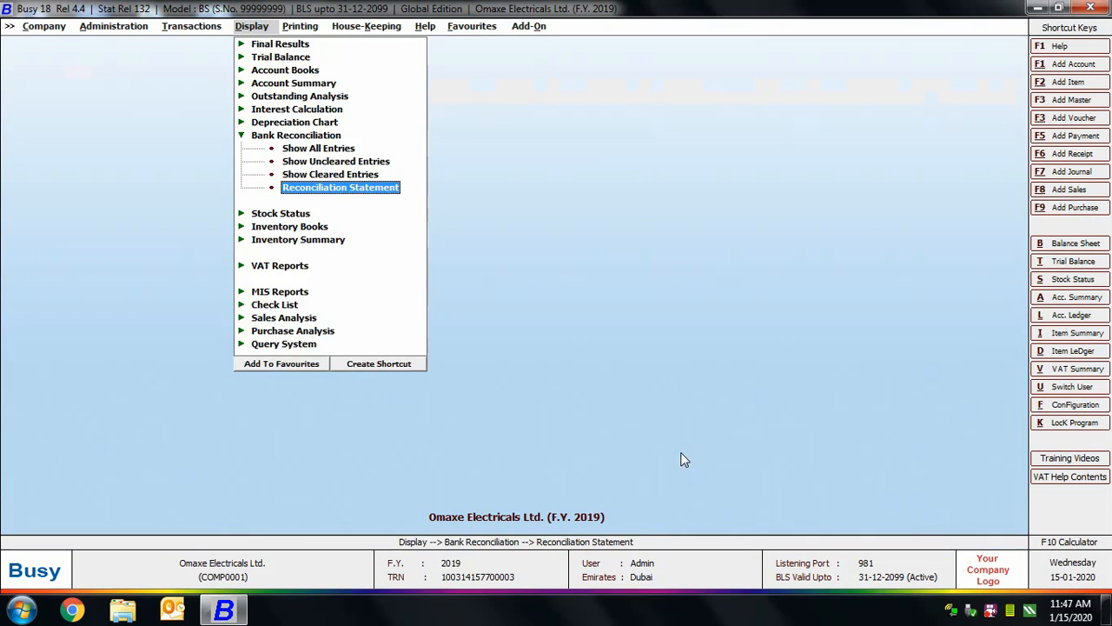
pyautogui.press('Escape')
pyautogui.press('Up')
pyautogui.press('Escape')
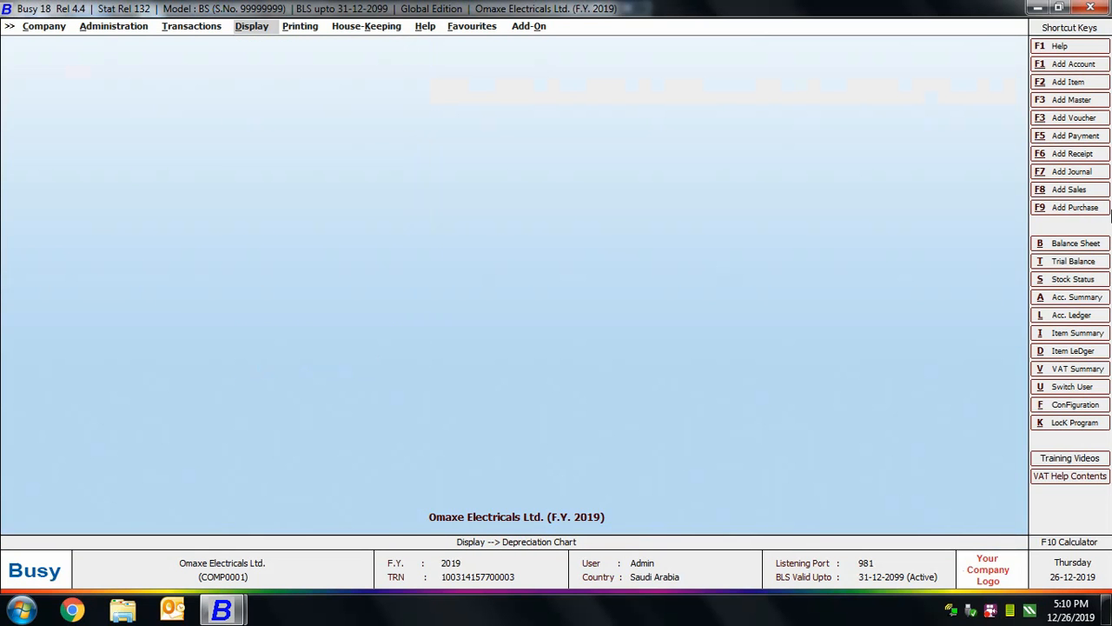